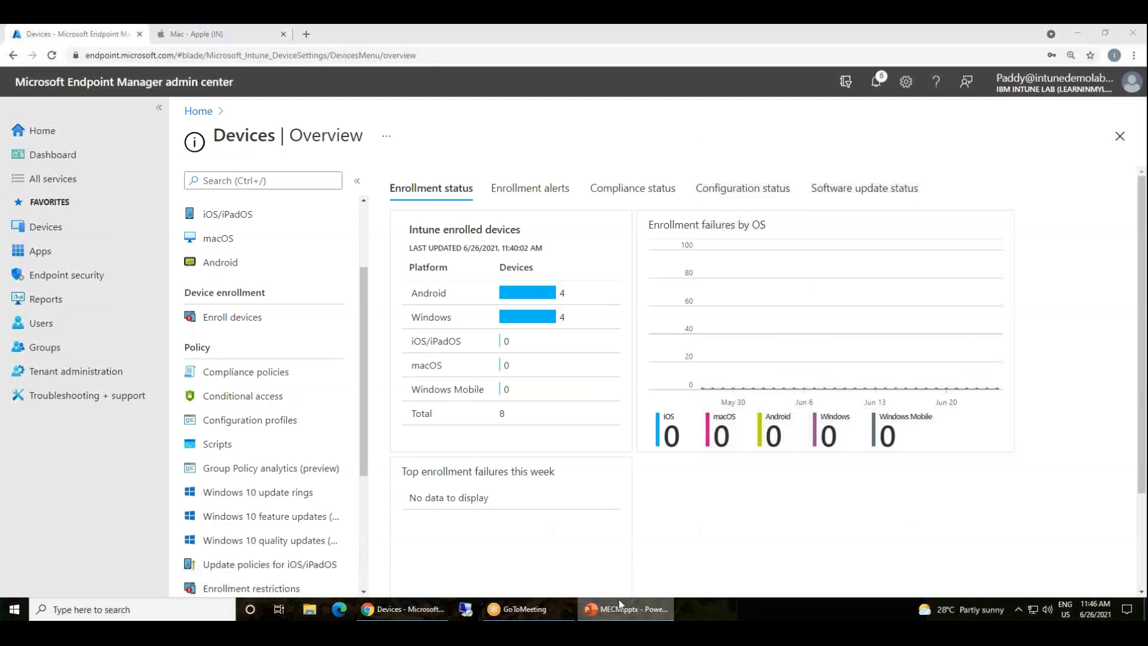
Return to the Devices overview and highlight the By platform options
{"action": "left_click", "coordinate": [55, 227]}
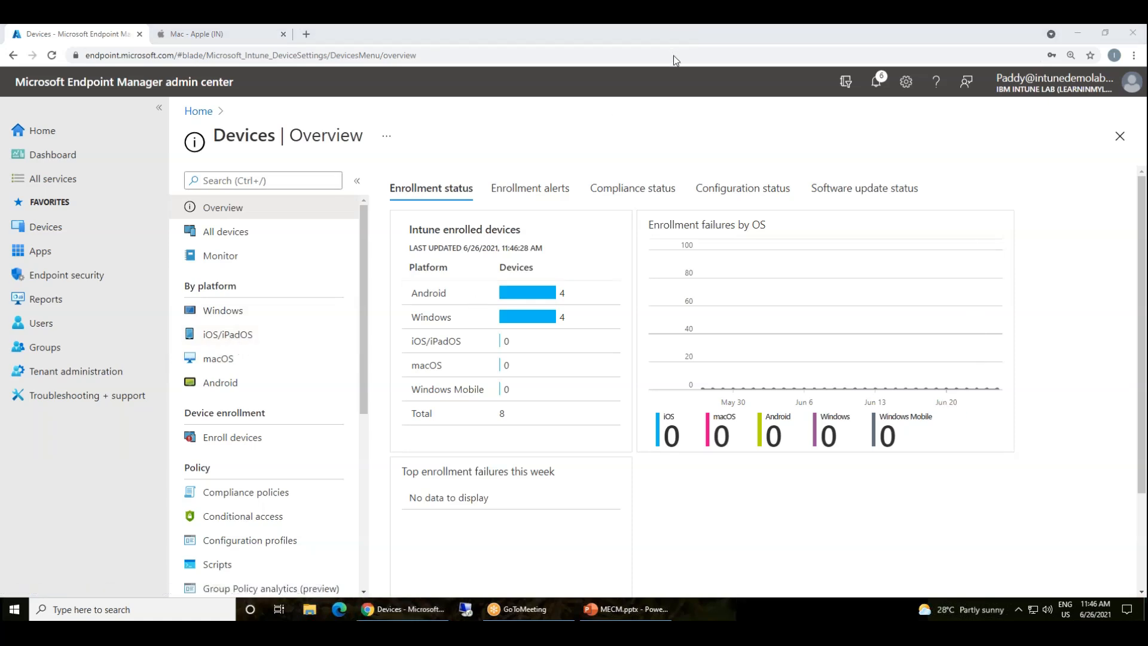
{"action": "mouse_move", "coordinate": [267, 332]}
{"action": "left_mouse_down"}
{"action": "mouse_move", "coordinate": [181, 360]}
{"action": "mouse_move", "coordinate": [268, 330]}
{"action": "mouse_move", "coordinate": [243, 353]}
{"action": "mouse_move", "coordinate": [265, 365]}
{"action": "left_mouse_up"}
{"action": "left_click_drag", "start_coordinate": [198, 348], "coordinate": [248, 344]}
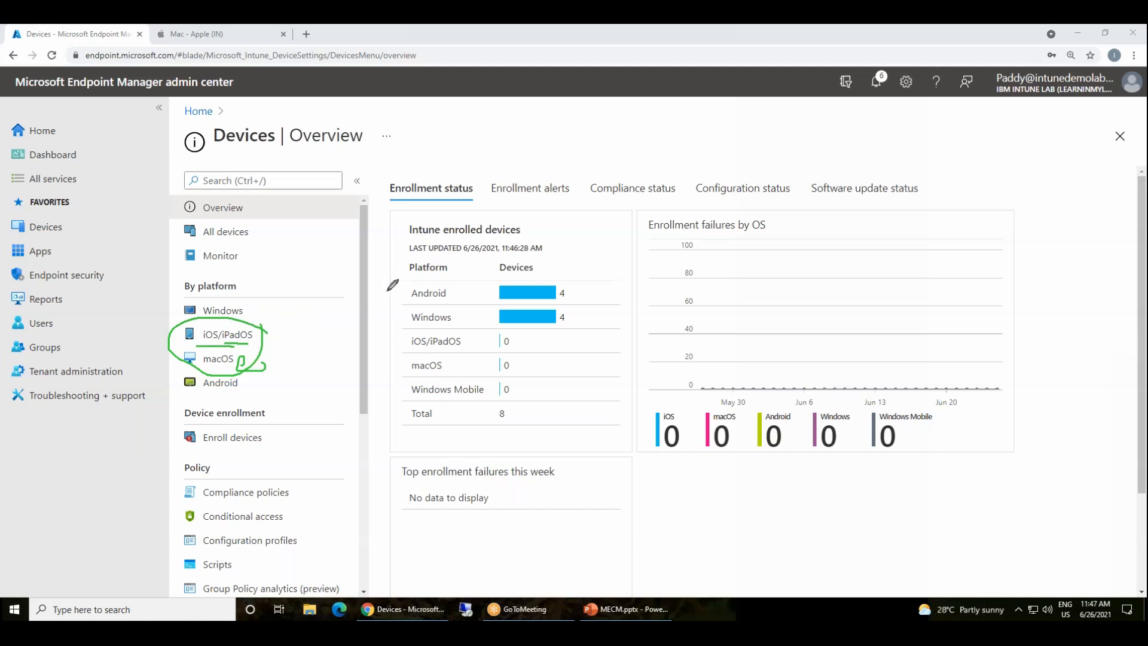
{"action": "left_click_drag", "start_coordinate": [210, 327], "coordinate": [199, 270]}
{"action": "mouse_move", "coordinate": [242, 323]}
{"action": "left_mouse_down"}
{"action": "mouse_move", "coordinate": [266, 285]}
{"action": "mouse_move", "coordinate": [300, 266]}
{"action": "left_mouse_up"}
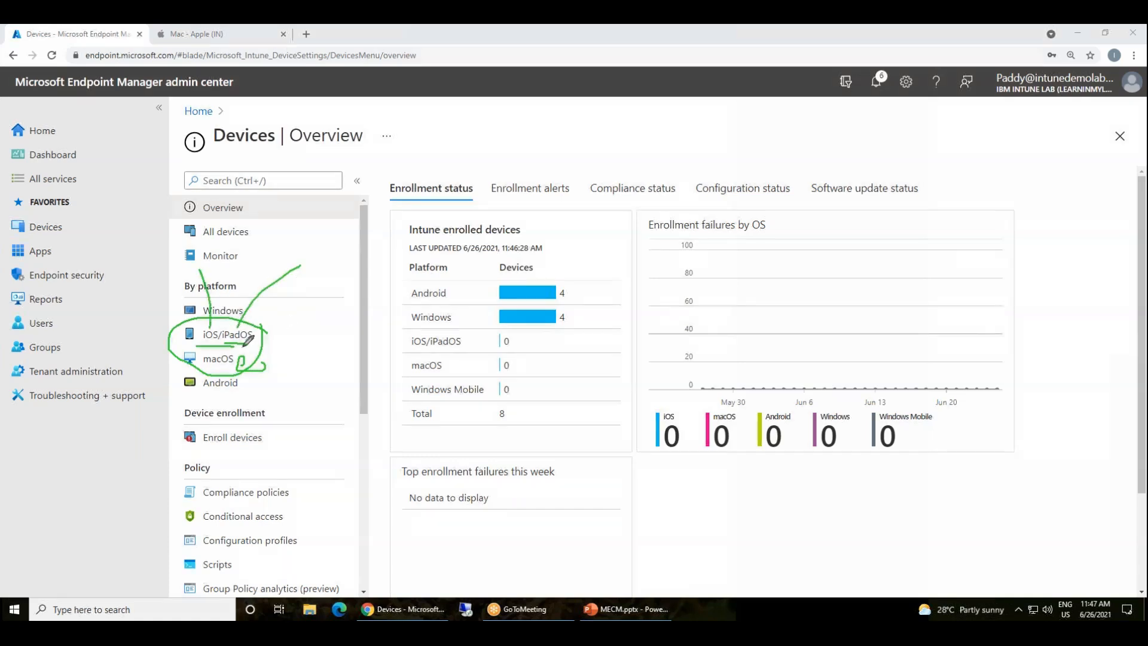
{"action": "mouse_move", "coordinate": [261, 328]}
{"action": "left_mouse_down"}
{"action": "mouse_move", "coordinate": [218, 330]}
{"action": "mouse_move", "coordinate": [242, 348]}
{"action": "mouse_move", "coordinate": [252, 334]}
{"action": "mouse_move", "coordinate": [216, 348]}
{"action": "mouse_move", "coordinate": [213, 322]}
{"action": "left_mouse_up"}
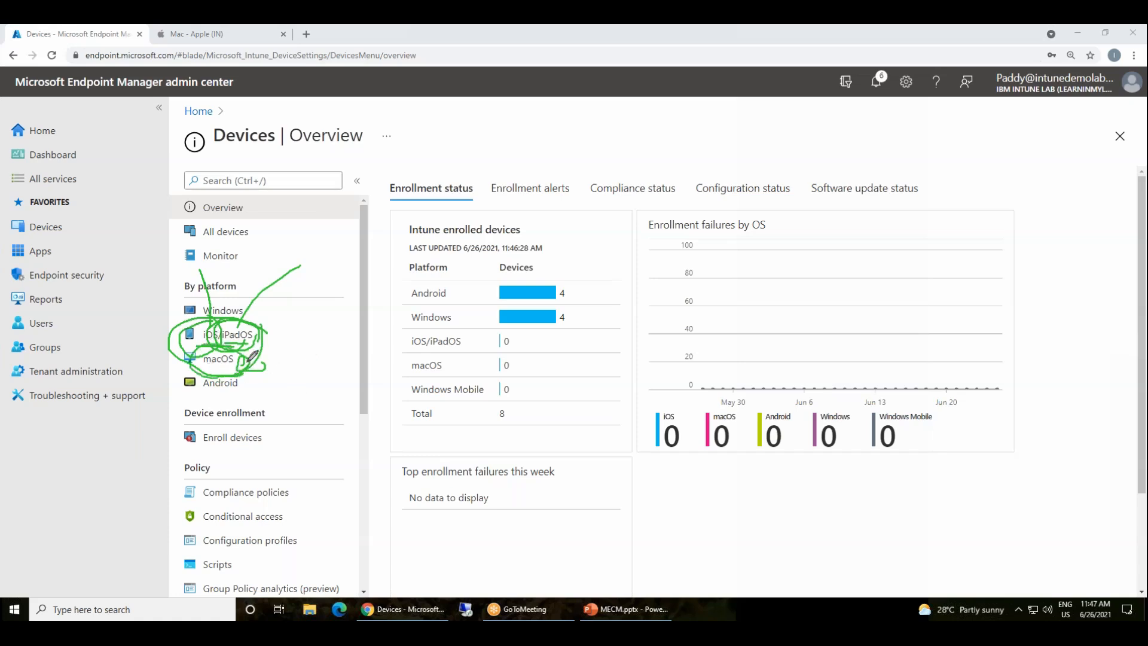
{"action": "mouse_move", "coordinate": [268, 304]}
{"action": "left_mouse_down"}
{"action": "mouse_move", "coordinate": [300, 377]}
{"action": "mouse_move", "coordinate": [330, 281]}
{"action": "left_mouse_up"}
{"action": "mouse_move", "coordinate": [370, 337]}
{"action": "left_mouse_down"}
{"action": "mouse_move", "coordinate": [306, 325]}
{"action": "mouse_move", "coordinate": [342, 365]}
{"action": "left_mouse_up"}
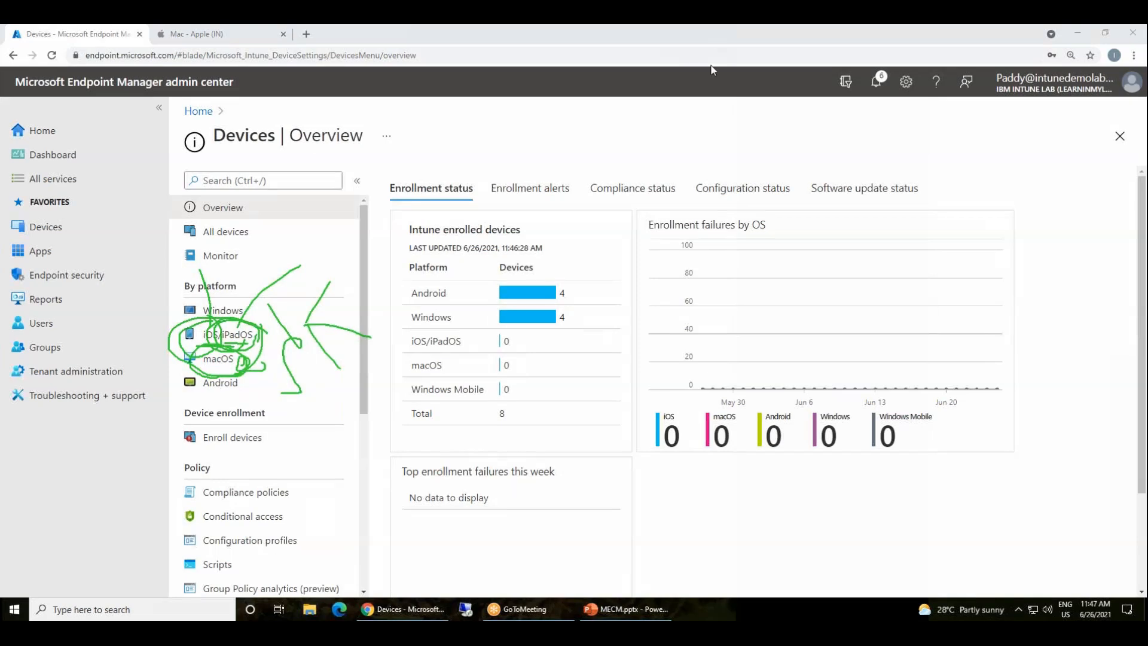
{"action": "left_click", "coordinate": [699, 114]}
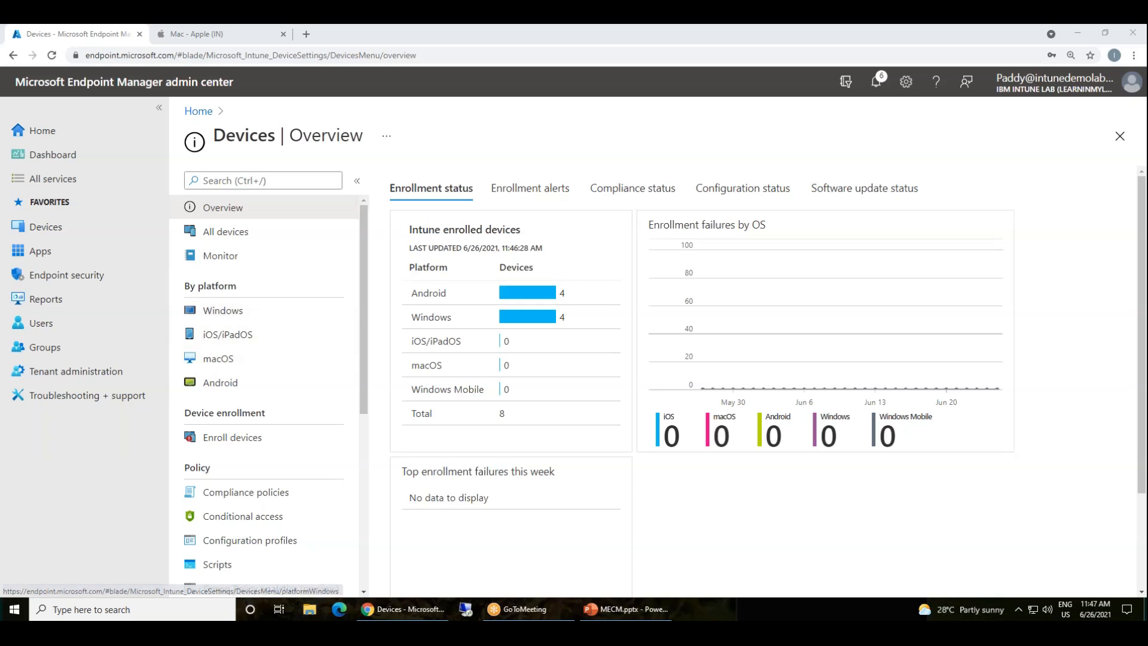
Preview the iOS/iPadOS enrollment options, then go back to the Devices overview
{"action": "left_click", "coordinate": [228, 338]}
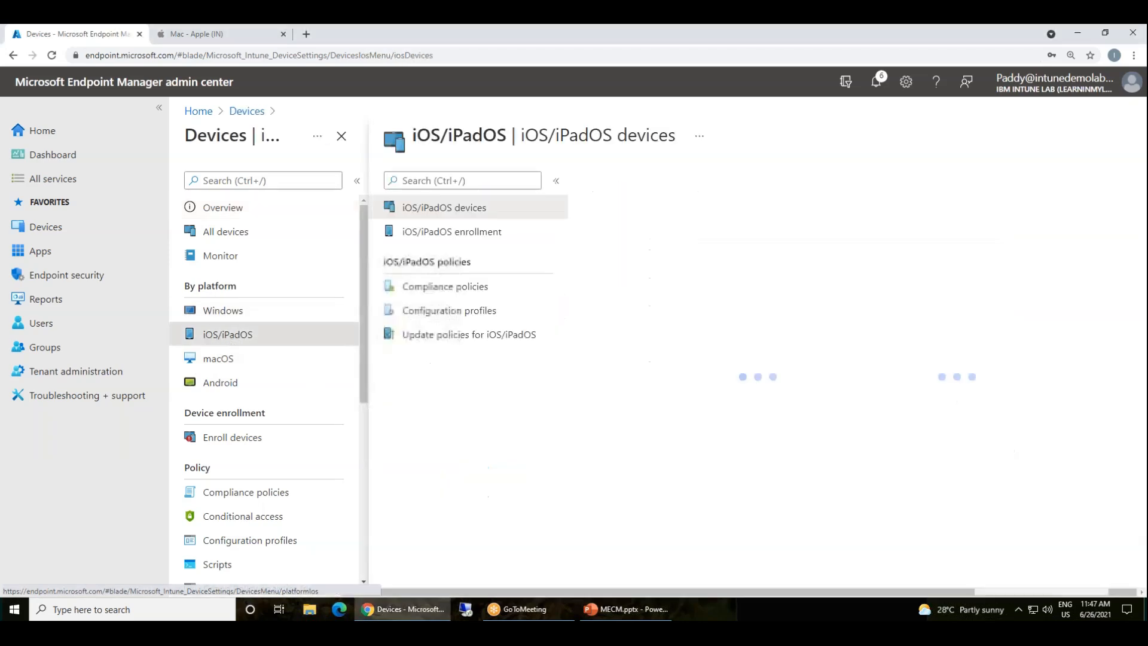
{"action": "left_click", "coordinate": [208, 239]}
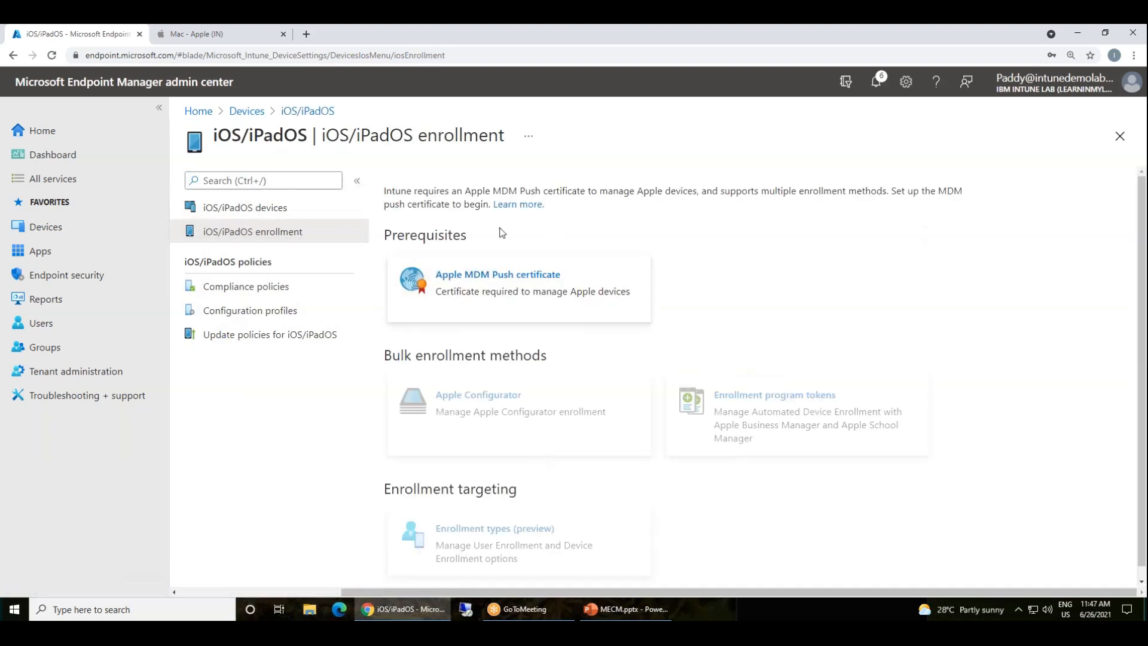
{"action": "left_click", "coordinate": [292, 113]}
{"action": "left_click", "coordinate": [246, 112]}
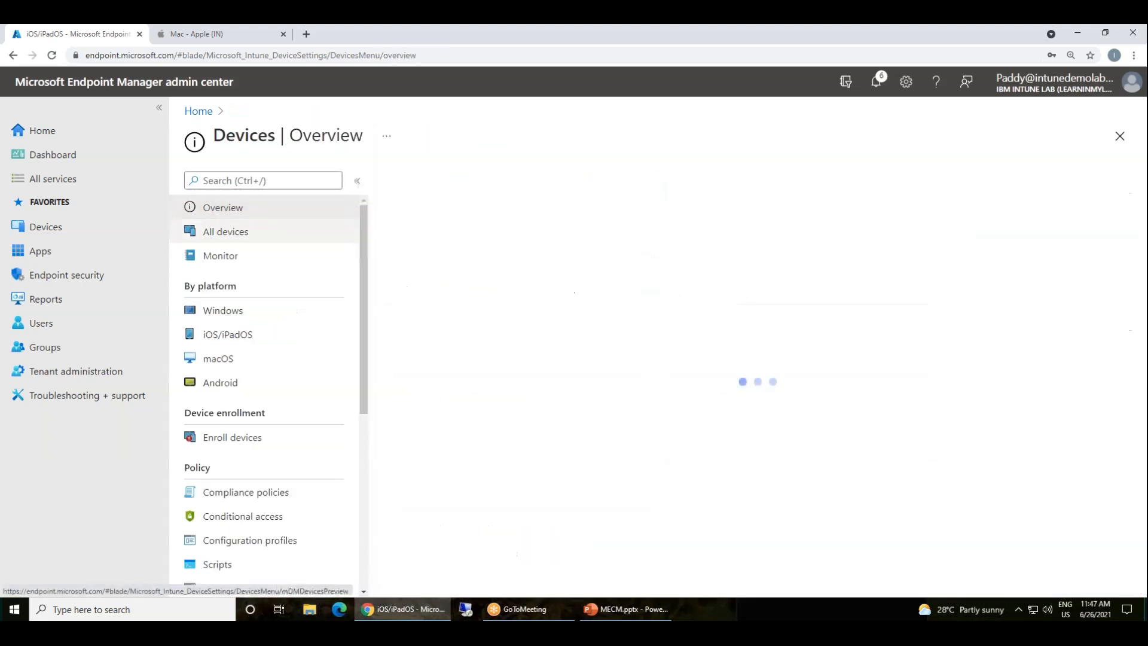
Preview the macOS enrollment options, then go back to the Devices overview
{"action": "left_click", "coordinate": [216, 359]}
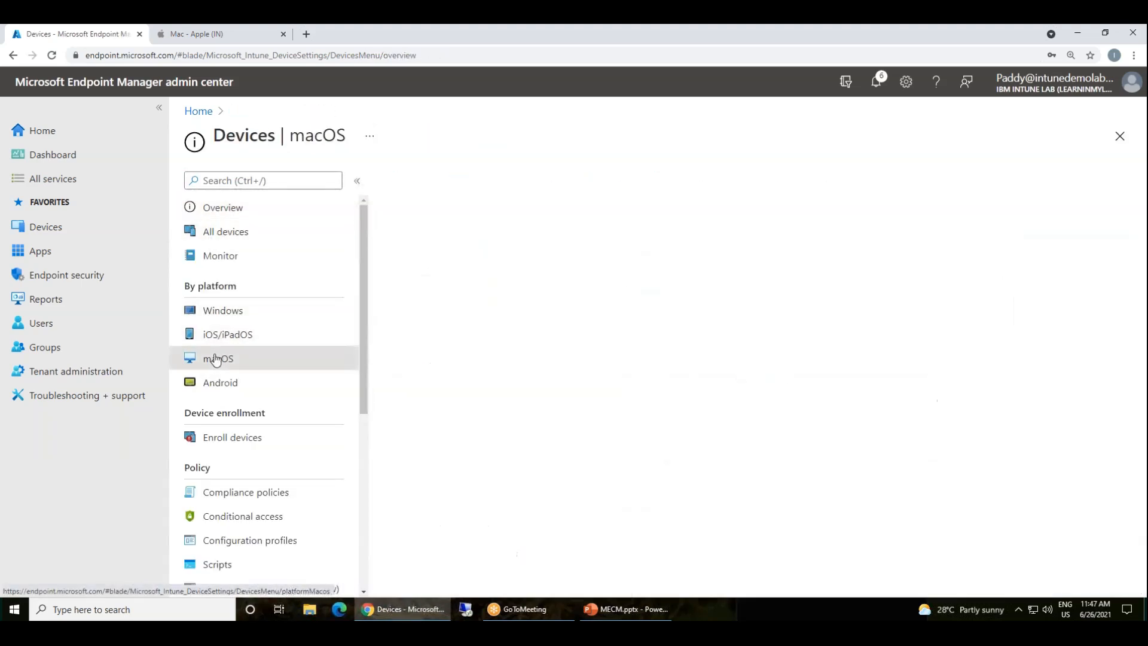
{"action": "left_click", "coordinate": [228, 232]}
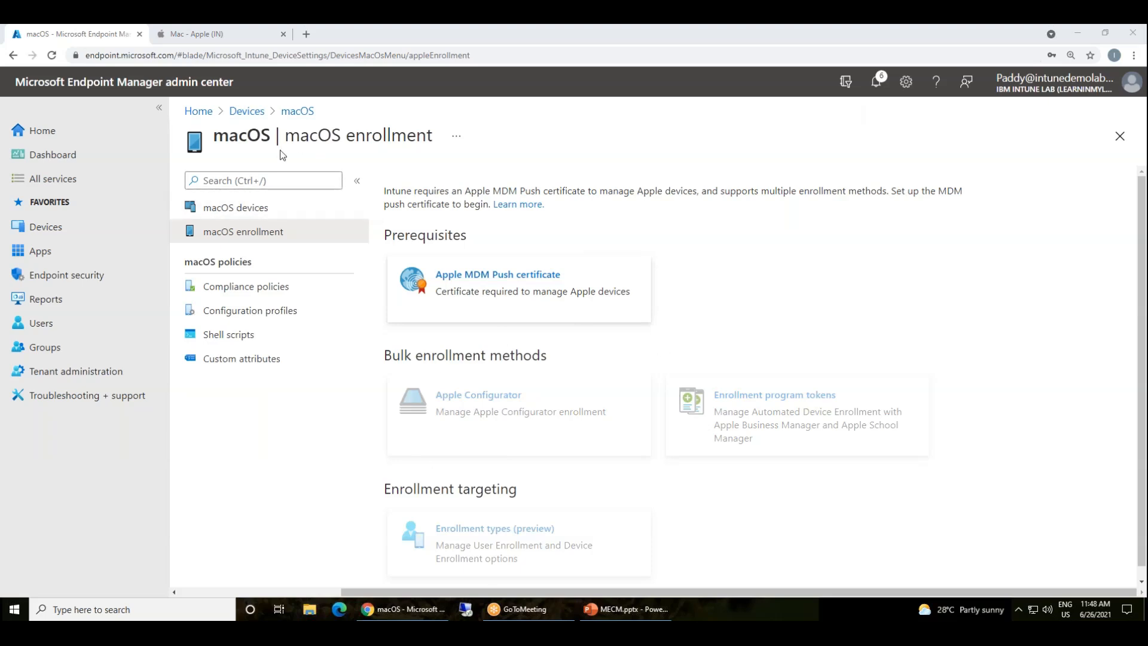
{"action": "left_click", "coordinate": [294, 112]}
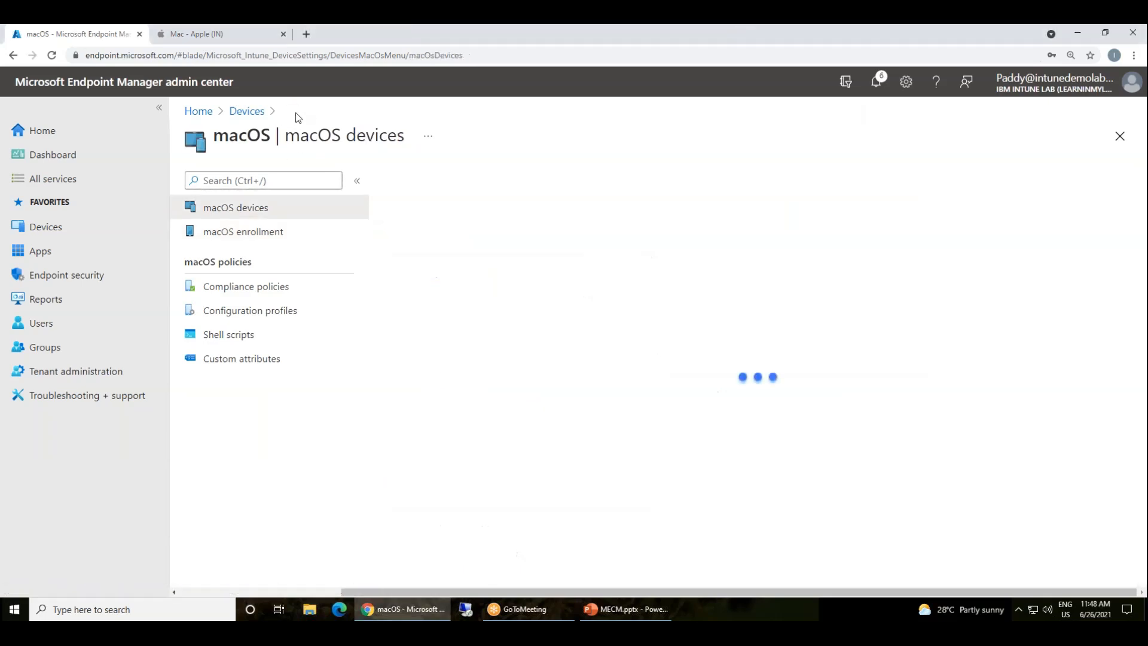
{"action": "left_click", "coordinate": [247, 111]}
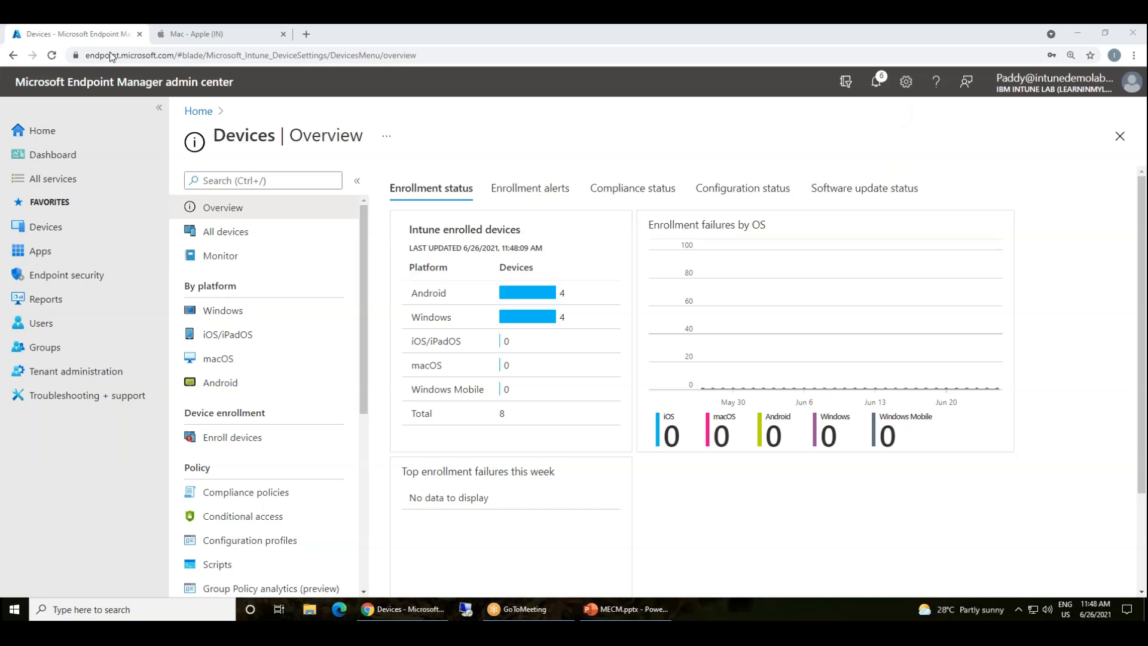
Open the iOS/iPadOS devices page and highlight its enrollment options and Apple MDM push certificate prerequisite
{"action": "left_click", "coordinate": [245, 339]}
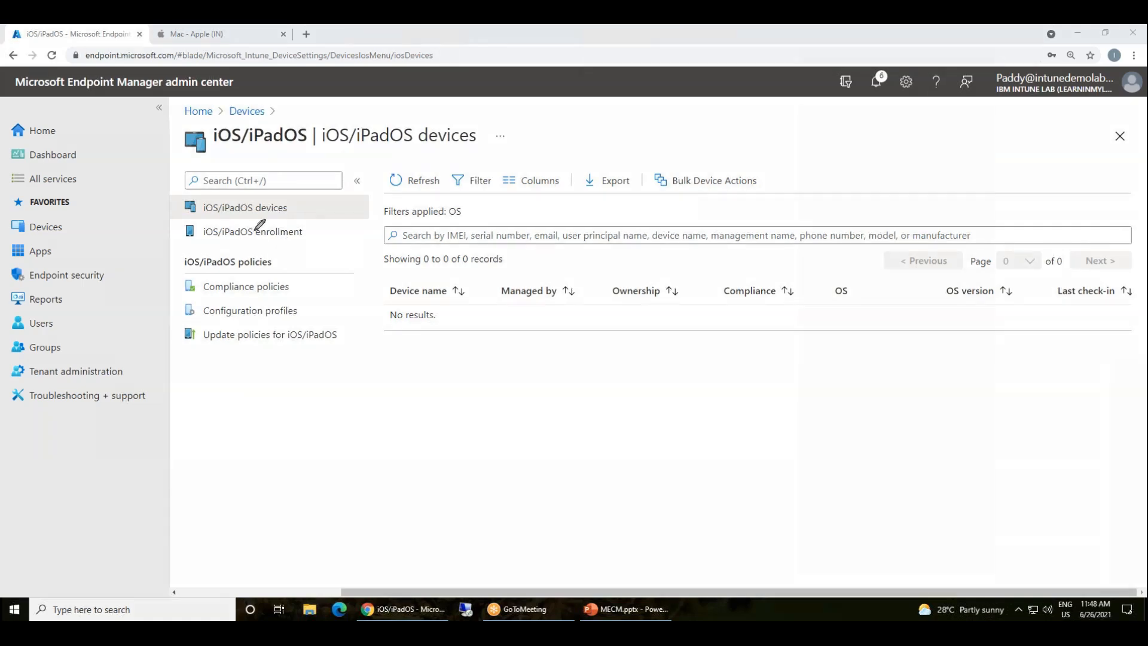
{"action": "mouse_move", "coordinate": [310, 227]}
{"action": "left_mouse_down"}
{"action": "mouse_move", "coordinate": [206, 218]}
{"action": "mouse_move", "coordinate": [263, 247]}
{"action": "mouse_move", "coordinate": [318, 244]}
{"action": "mouse_move", "coordinate": [350, 220]}
{"action": "left_mouse_up"}
{"action": "mouse_move", "coordinate": [304, 288]}
{"action": "left_mouse_down"}
{"action": "mouse_move", "coordinate": [331, 271]}
{"action": "mouse_move", "coordinate": [310, 317]}
{"action": "mouse_move", "coordinate": [343, 304]}
{"action": "left_mouse_up"}
{"action": "mouse_move", "coordinate": [197, 361]}
{"action": "left_mouse_down"}
{"action": "mouse_move", "coordinate": [268, 347]}
{"action": "mouse_move", "coordinate": [331, 366]}
{"action": "left_mouse_up"}
{"action": "mouse_move", "coordinate": [205, 426]}
{"action": "left_mouse_down"}
{"action": "mouse_move", "coordinate": [343, 496]}
{"action": "mouse_move", "coordinate": [311, 383]}
{"action": "mouse_move", "coordinate": [332, 375]}
{"action": "mouse_move", "coordinate": [355, 406]}
{"action": "mouse_move", "coordinate": [367, 385]}
{"action": "mouse_move", "coordinate": [374, 399]}
{"action": "mouse_move", "coordinate": [422, 401]}
{"action": "left_mouse_up"}
{"action": "left_click", "coordinate": [387, 391]}
{"action": "left_click_drag", "start_coordinate": [449, 365], "coordinate": [440, 374]}
{"action": "mouse_move", "coordinate": [439, 373]}
{"action": "left_mouse_down"}
{"action": "mouse_move", "coordinate": [473, 429]}
{"action": "mouse_move", "coordinate": [520, 430]}
{"action": "mouse_move", "coordinate": [505, 444]}
{"action": "left_mouse_up"}
{"action": "mouse_move", "coordinate": [348, 417]}
{"action": "left_mouse_down"}
{"action": "mouse_move", "coordinate": [442, 422]}
{"action": "mouse_move", "coordinate": [421, 445]}
{"action": "left_mouse_up"}
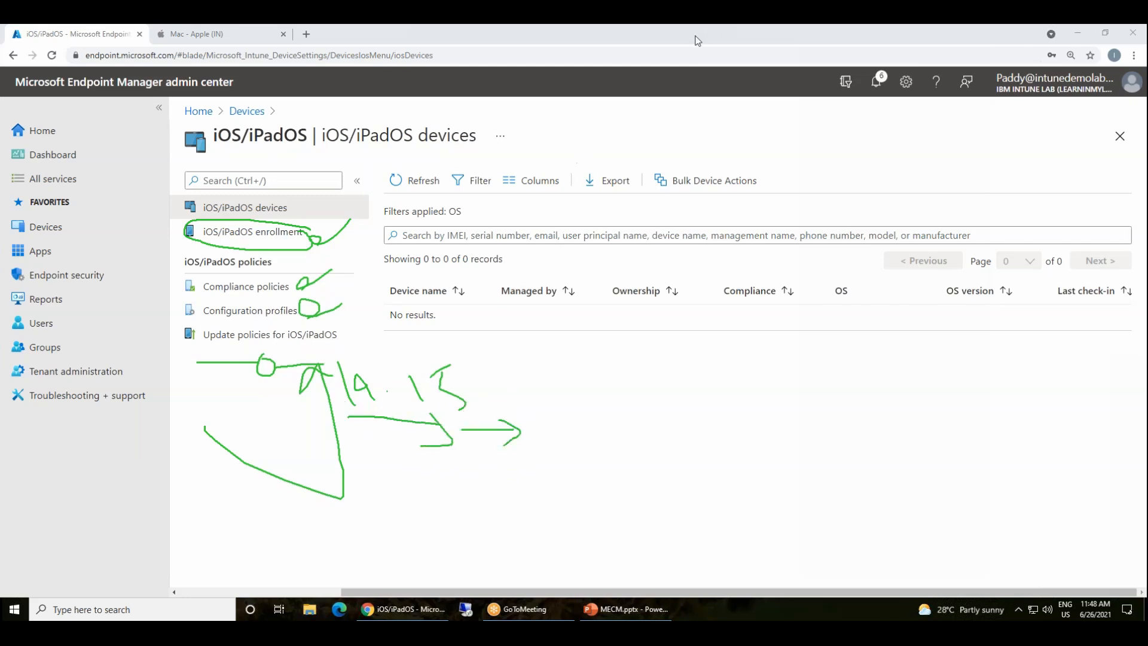
{"action": "left_click", "coordinate": [703, 113]}
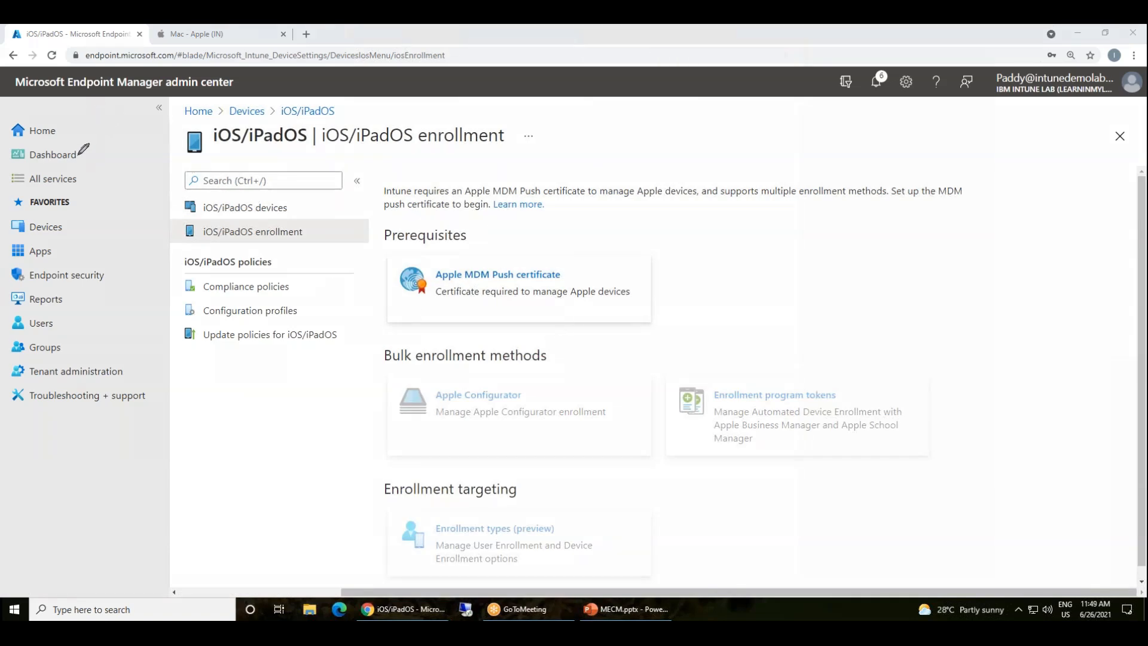
{"action": "mouse_move", "coordinate": [57, 96]}
{"action": "left_mouse_down"}
{"action": "mouse_move", "coordinate": [126, 97]}
{"action": "mouse_move", "coordinate": [42, 91]}
{"action": "mouse_move", "coordinate": [134, 96]}
{"action": "mouse_move", "coordinate": [96, 196]}
{"action": "left_mouse_up"}
{"action": "mouse_move", "coordinate": [52, 263]}
{"action": "left_mouse_down"}
{"action": "mouse_move", "coordinate": [42, 226]}
{"action": "mouse_move", "coordinate": [33, 252]}
{"action": "mouse_move", "coordinate": [63, 206]}
{"action": "mouse_move", "coordinate": [100, 210]}
{"action": "mouse_move", "coordinate": [104, 166]}
{"action": "mouse_move", "coordinate": [95, 276]}
{"action": "mouse_move", "coordinate": [87, 165]}
{"action": "left_mouse_up"}
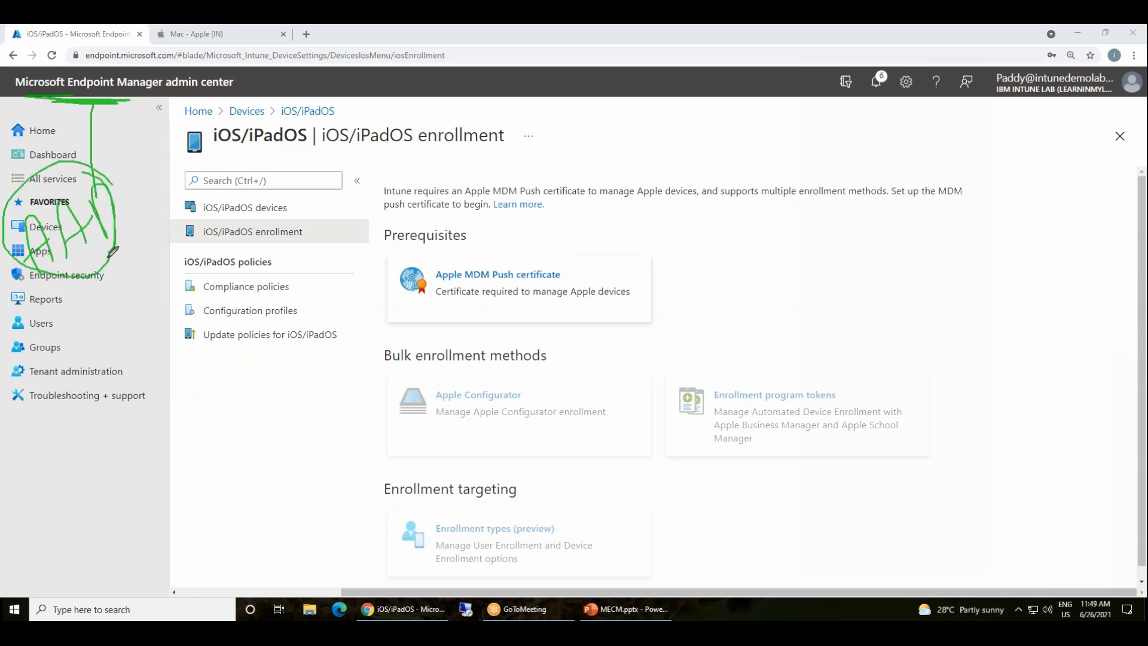
{"action": "mouse_move", "coordinate": [106, 225]}
{"action": "left_mouse_down"}
{"action": "mouse_move", "coordinate": [289, 202]}
{"action": "mouse_move", "coordinate": [380, 169]}
{"action": "mouse_move", "coordinate": [385, 149]}
{"action": "mouse_move", "coordinate": [408, 168]}
{"action": "mouse_move", "coordinate": [444, 166]}
{"action": "mouse_move", "coordinate": [404, 228]}
{"action": "mouse_move", "coordinate": [429, 111]}
{"action": "left_mouse_up"}
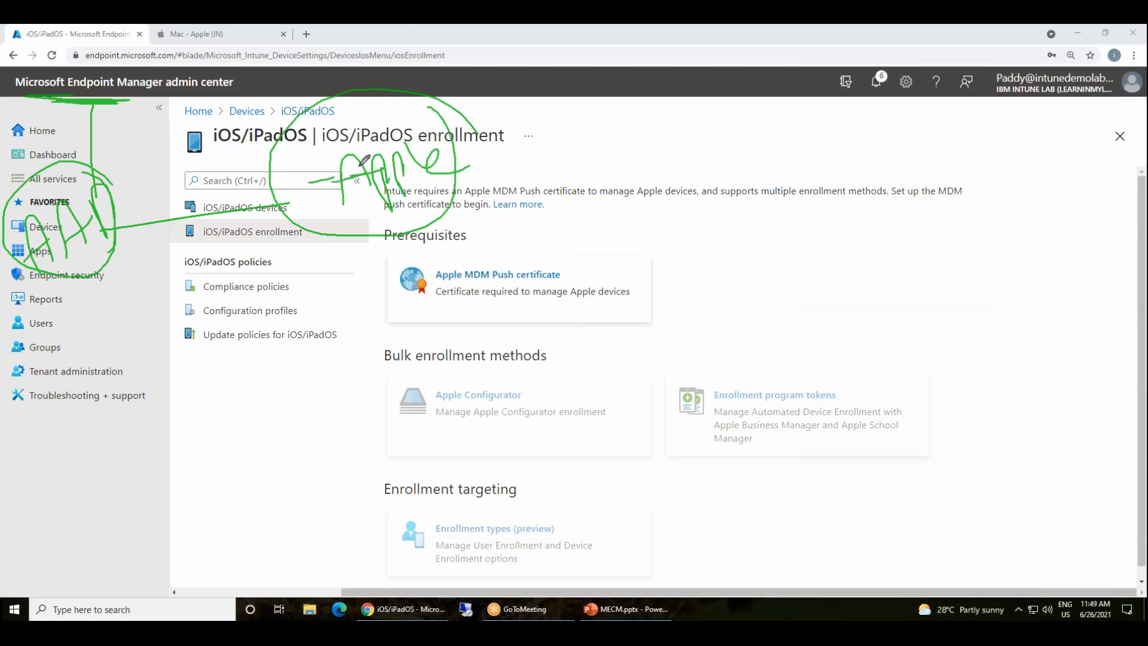
{"action": "left_click_drag", "start_coordinate": [103, 248], "coordinate": [256, 411]}
{"action": "left_click_drag", "start_coordinate": [343, 379], "coordinate": [261, 477]}
{"action": "left_click_drag", "start_coordinate": [326, 502], "coordinate": [322, 374]}
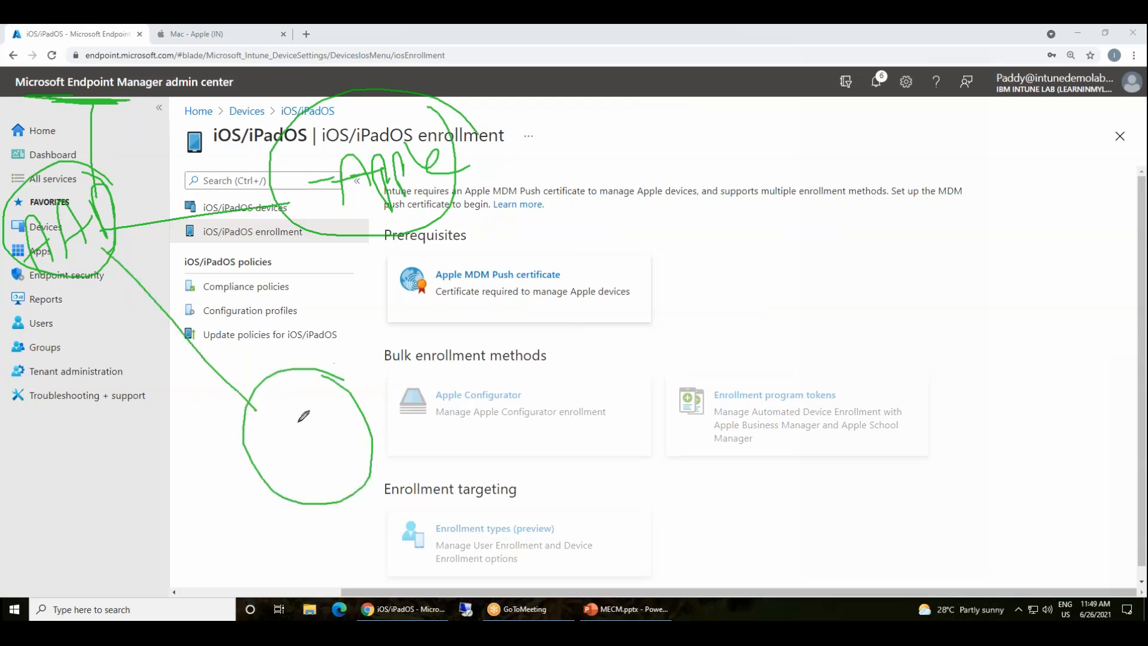
{"action": "mouse_move", "coordinate": [274, 442]}
{"action": "left_mouse_down"}
{"action": "mouse_move", "coordinate": [288, 467]}
{"action": "mouse_move", "coordinate": [287, 426]}
{"action": "mouse_move", "coordinate": [308, 439]}
{"action": "mouse_move", "coordinate": [326, 427]}
{"action": "mouse_move", "coordinate": [328, 464]}
{"action": "mouse_move", "coordinate": [315, 469]}
{"action": "mouse_move", "coordinate": [351, 467]}
{"action": "mouse_move", "coordinate": [338, 489]}
{"action": "mouse_move", "coordinate": [344, 474]}
{"action": "left_mouse_up"}
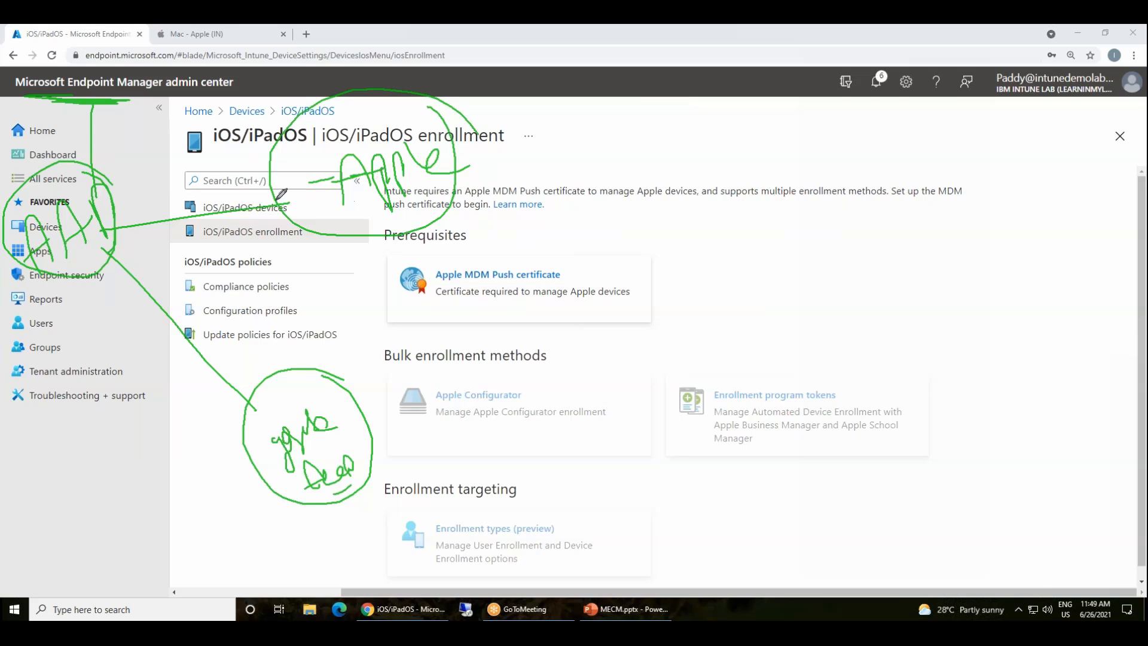
{"action": "left_click_drag", "start_coordinate": [321, 169], "coordinate": [344, 183]}
{"action": "mouse_move", "coordinate": [603, 261]}
{"action": "left_mouse_down"}
{"action": "mouse_move", "coordinate": [422, 242]}
{"action": "mouse_move", "coordinate": [610, 299]}
{"action": "mouse_move", "coordinate": [593, 220]}
{"action": "mouse_move", "coordinate": [622, 239]}
{"action": "mouse_move", "coordinate": [605, 197]}
{"action": "mouse_move", "coordinate": [622, 216]}
{"action": "mouse_move", "coordinate": [612, 269]}
{"action": "mouse_move", "coordinate": [684, 200]}
{"action": "mouse_move", "coordinate": [666, 224]}
{"action": "left_mouse_up"}
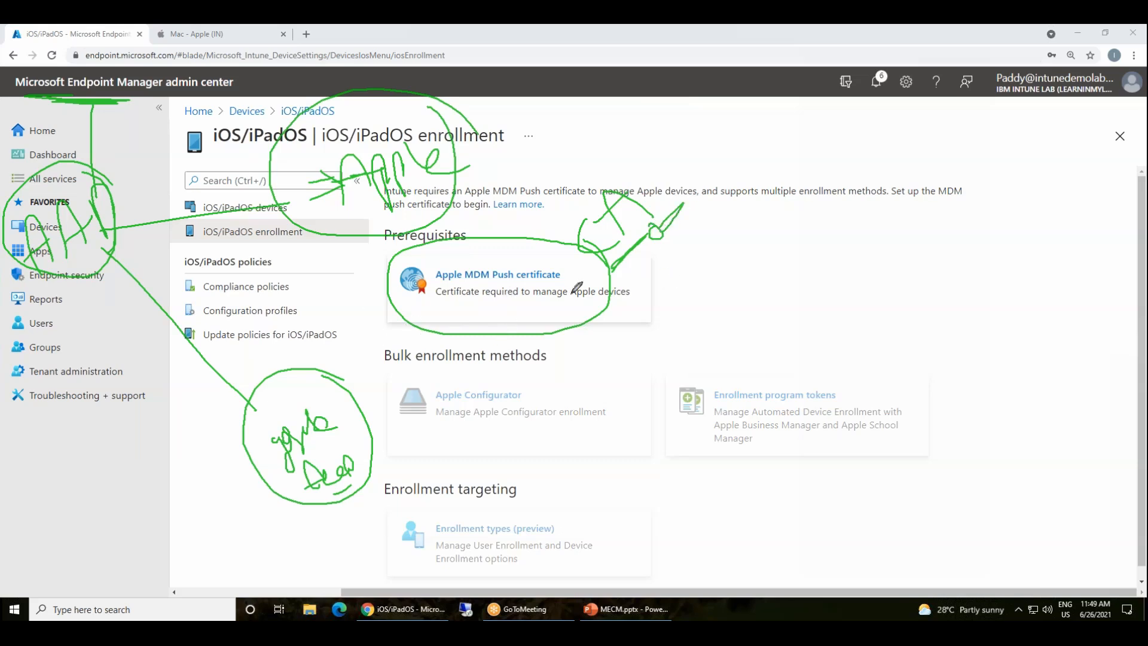
{"action": "mouse_move", "coordinate": [592, 238]}
{"action": "left_mouse_down"}
{"action": "mouse_move", "coordinate": [421, 266]}
{"action": "mouse_move", "coordinate": [578, 294]}
{"action": "mouse_move", "coordinate": [536, 234]}
{"action": "left_mouse_up"}
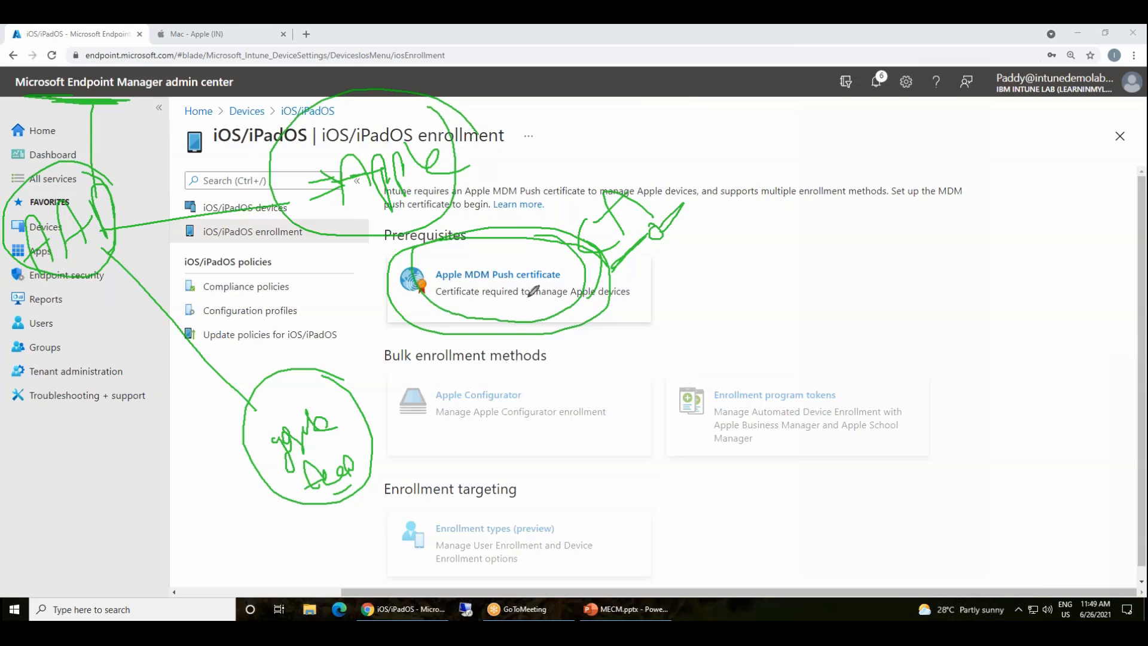
{"action": "mouse_move", "coordinate": [558, 369]}
{"action": "left_mouse_down"}
{"action": "mouse_move", "coordinate": [560, 405]}
{"action": "mouse_move", "coordinate": [648, 346]}
{"action": "mouse_move", "coordinate": [551, 357]}
{"action": "mouse_move", "coordinate": [584, 376]}
{"action": "mouse_move", "coordinate": [576, 382]}
{"action": "mouse_move", "coordinate": [604, 363]}
{"action": "mouse_move", "coordinate": [629, 370]}
{"action": "mouse_move", "coordinate": [577, 456]}
{"action": "mouse_move", "coordinate": [566, 441]}
{"action": "mouse_move", "coordinate": [590, 455]}
{"action": "mouse_move", "coordinate": [599, 431]}
{"action": "mouse_move", "coordinate": [624, 456]}
{"action": "mouse_move", "coordinate": [549, 433]}
{"action": "mouse_move", "coordinate": [640, 439]}
{"action": "mouse_move", "coordinate": [633, 433]}
{"action": "left_mouse_up"}
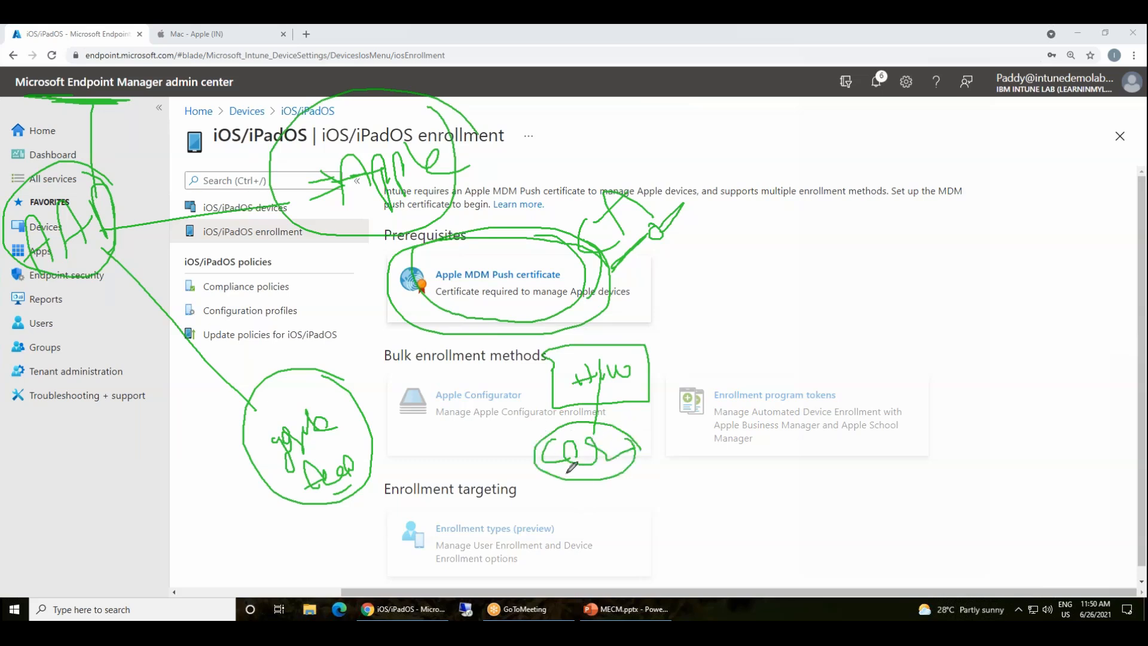
{"action": "mouse_move", "coordinate": [582, 482]}
{"action": "left_mouse_down"}
{"action": "mouse_move", "coordinate": [575, 535]}
{"action": "mouse_move", "coordinate": [604, 519]}
{"action": "left_mouse_up"}
{"action": "left_click", "coordinate": [506, 560]}
{"action": "left_click_drag", "start_coordinate": [487, 584], "coordinate": [526, 601]}
{"action": "mouse_move", "coordinate": [518, 555]}
{"action": "left_mouse_down"}
{"action": "mouse_move", "coordinate": [541, 582]}
{"action": "mouse_move", "coordinate": [473, 592]}
{"action": "mouse_move", "coordinate": [601, 556]}
{"action": "mouse_move", "coordinate": [685, 556]}
{"action": "left_mouse_up"}
{"action": "mouse_move", "coordinate": [631, 457]}
{"action": "left_mouse_down"}
{"action": "mouse_move", "coordinate": [668, 462]}
{"action": "mouse_move", "coordinate": [670, 526]}
{"action": "left_mouse_up"}
{"action": "mouse_move", "coordinate": [659, 509]}
{"action": "left_mouse_down"}
{"action": "mouse_move", "coordinate": [682, 509]}
{"action": "mouse_move", "coordinate": [718, 554]}
{"action": "mouse_move", "coordinate": [729, 601]}
{"action": "left_mouse_up"}
{"action": "left_click_drag", "start_coordinate": [660, 418], "coordinate": [687, 487]}
{"action": "mouse_move", "coordinate": [602, 482]}
{"action": "left_mouse_down"}
{"action": "mouse_move", "coordinate": [559, 485]}
{"action": "mouse_move", "coordinate": [618, 472]}
{"action": "left_mouse_up"}
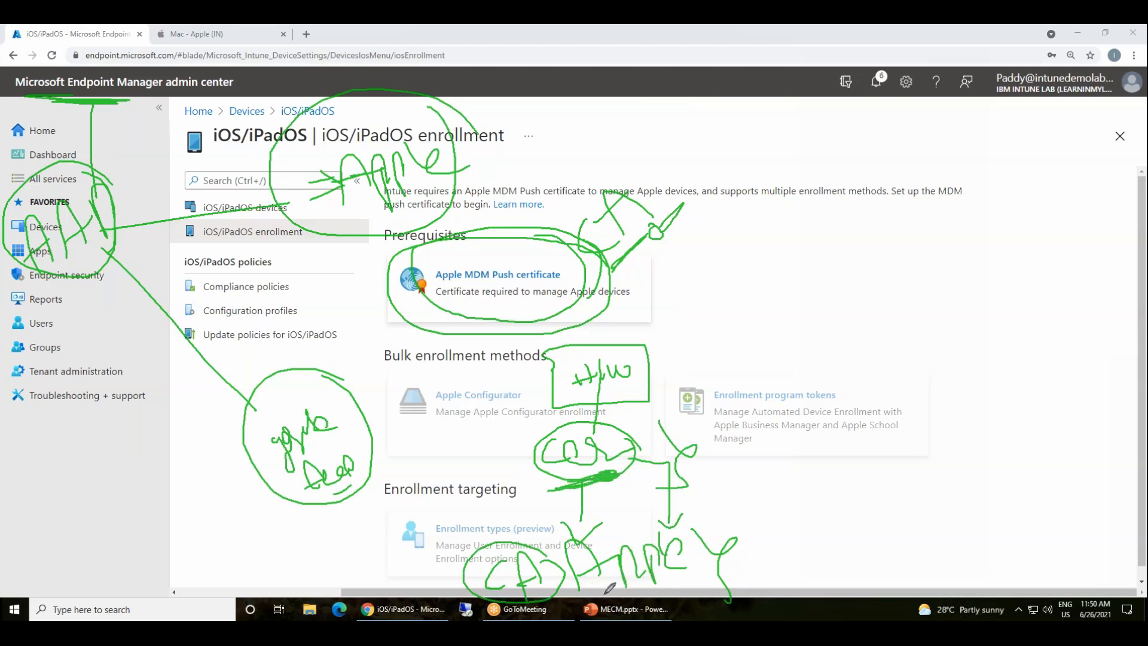
{"action": "left_click_drag", "start_coordinate": [696, 471], "coordinate": [768, 601]}
{"action": "mouse_move", "coordinate": [751, 507]}
{"action": "left_mouse_down"}
{"action": "mouse_move", "coordinate": [774, 436]}
{"action": "mouse_move", "coordinate": [785, 445]}
{"action": "left_mouse_up"}
{"action": "mouse_move", "coordinate": [739, 328]}
{"action": "left_mouse_down"}
{"action": "mouse_move", "coordinate": [764, 389]}
{"action": "mouse_move", "coordinate": [729, 315]}
{"action": "mouse_move", "coordinate": [756, 338]}
{"action": "mouse_move", "coordinate": [768, 262]}
{"action": "mouse_move", "coordinate": [718, 176]}
{"action": "mouse_move", "coordinate": [696, 100]}
{"action": "mouse_move", "coordinate": [644, 102]}
{"action": "left_mouse_up"}
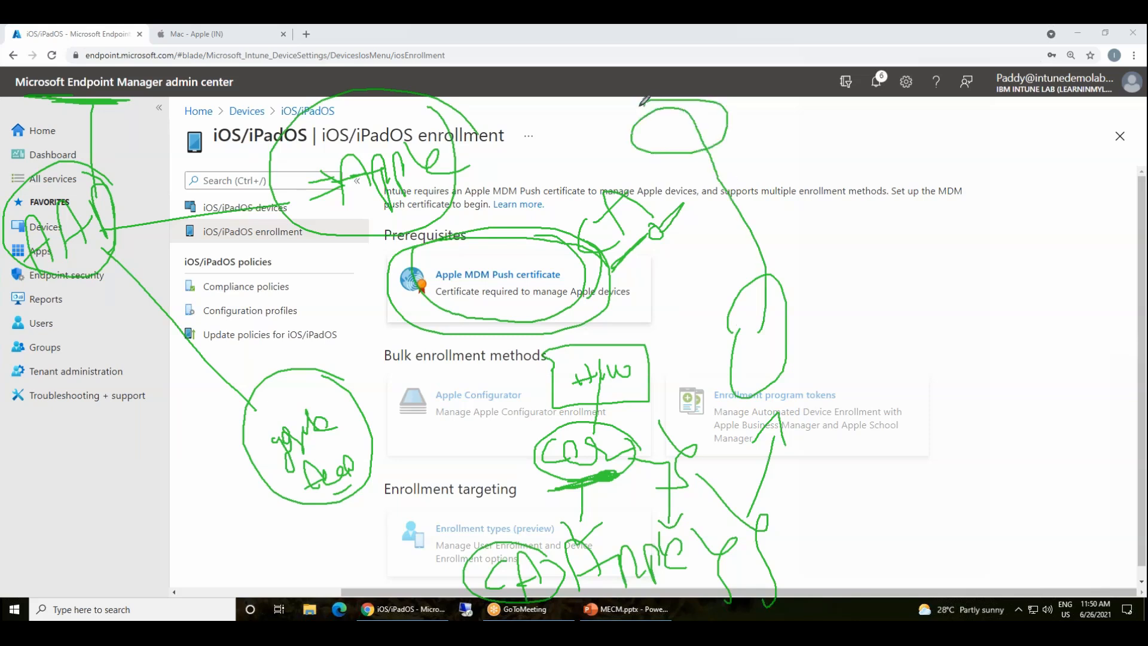
{"action": "left_click_drag", "start_coordinate": [579, 595], "coordinate": [673, 579]}
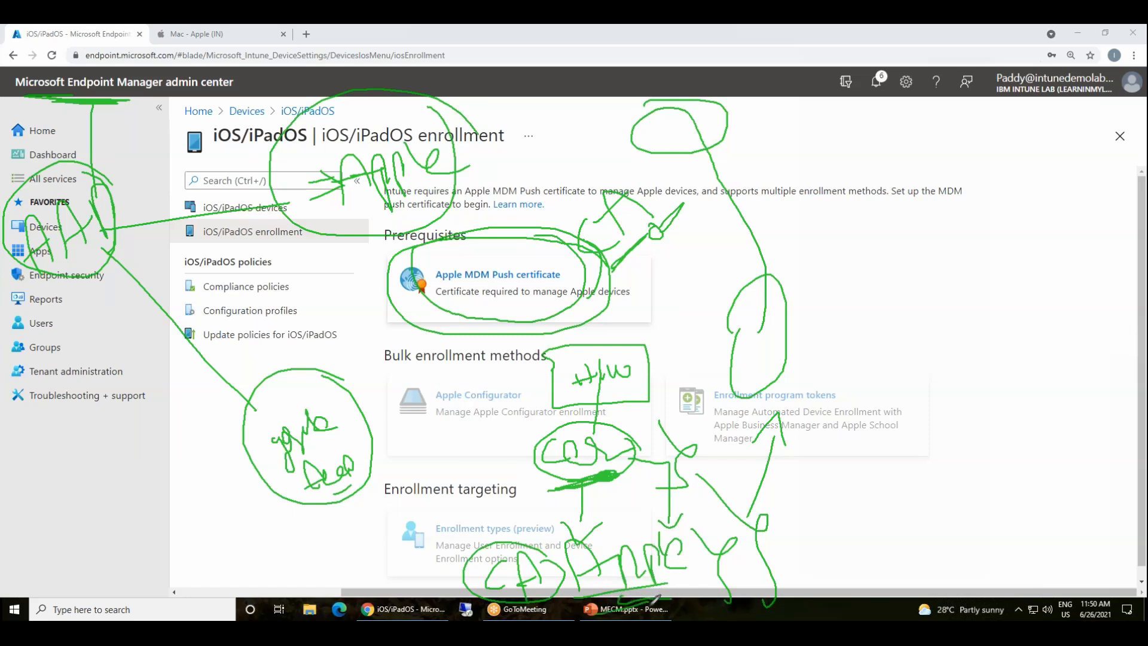
{"action": "mouse_move", "coordinate": [656, 598]}
{"action": "left_mouse_down"}
{"action": "mouse_move", "coordinate": [695, 545]}
{"action": "mouse_move", "coordinate": [568, 577]}
{"action": "mouse_move", "coordinate": [701, 561]}
{"action": "left_mouse_up"}
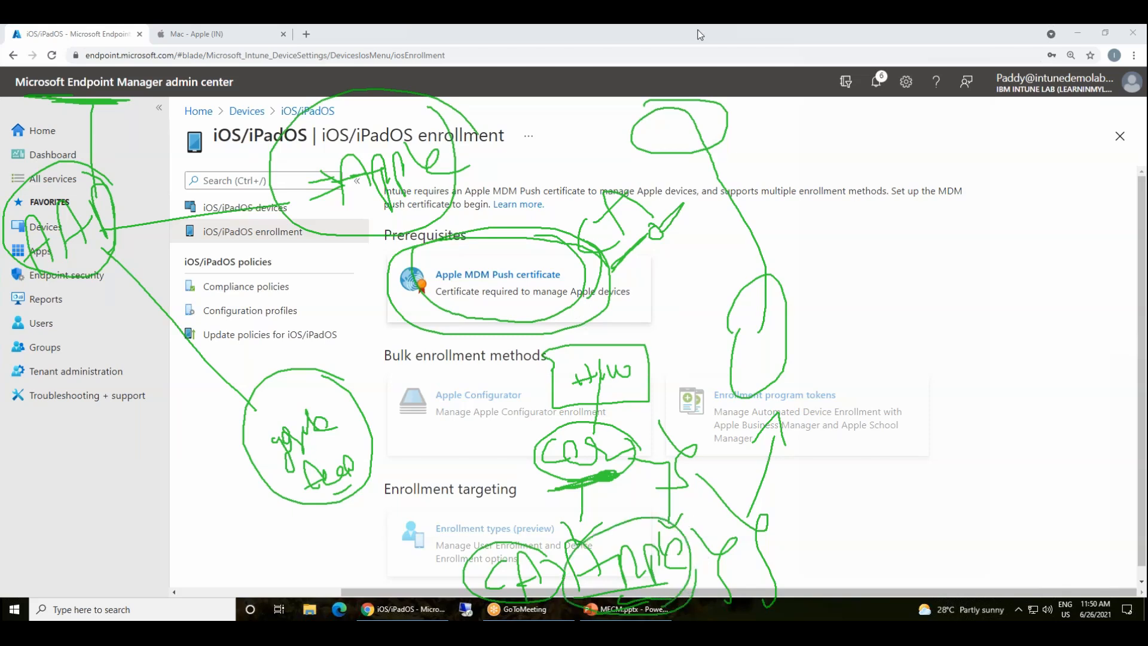
{"action": "left_click", "coordinate": [707, 114]}
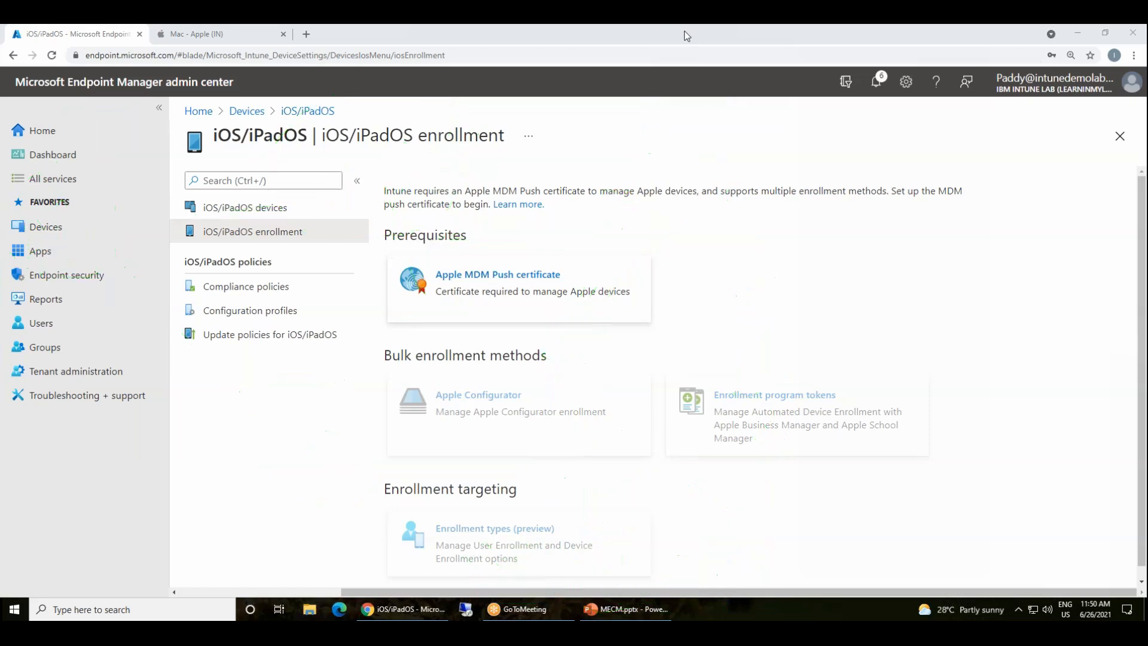
Start the Apple MDM push certificate setup and agree to send data to Apple
{"action": "left_click", "coordinate": [449, 288]}
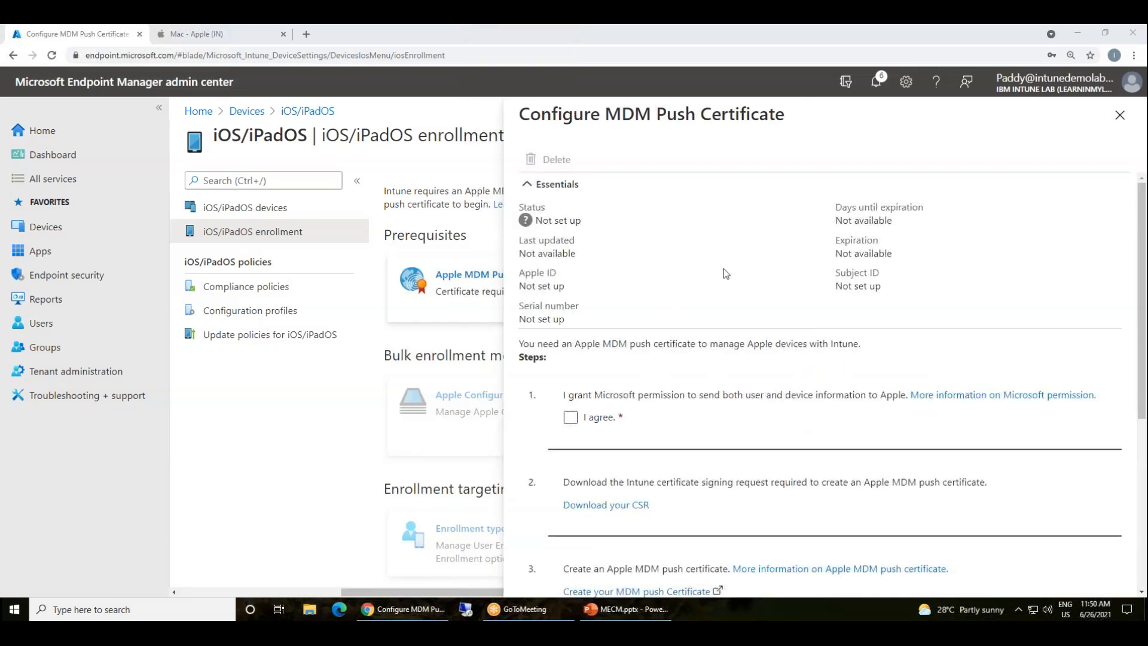
{"action": "left_click", "coordinate": [569, 418]}
{"action": "left_click", "coordinate": [569, 418]}
{"action": "scroll", "coordinate": [710, 384], "scroll_direction": "down", "scroll_amount": 2}
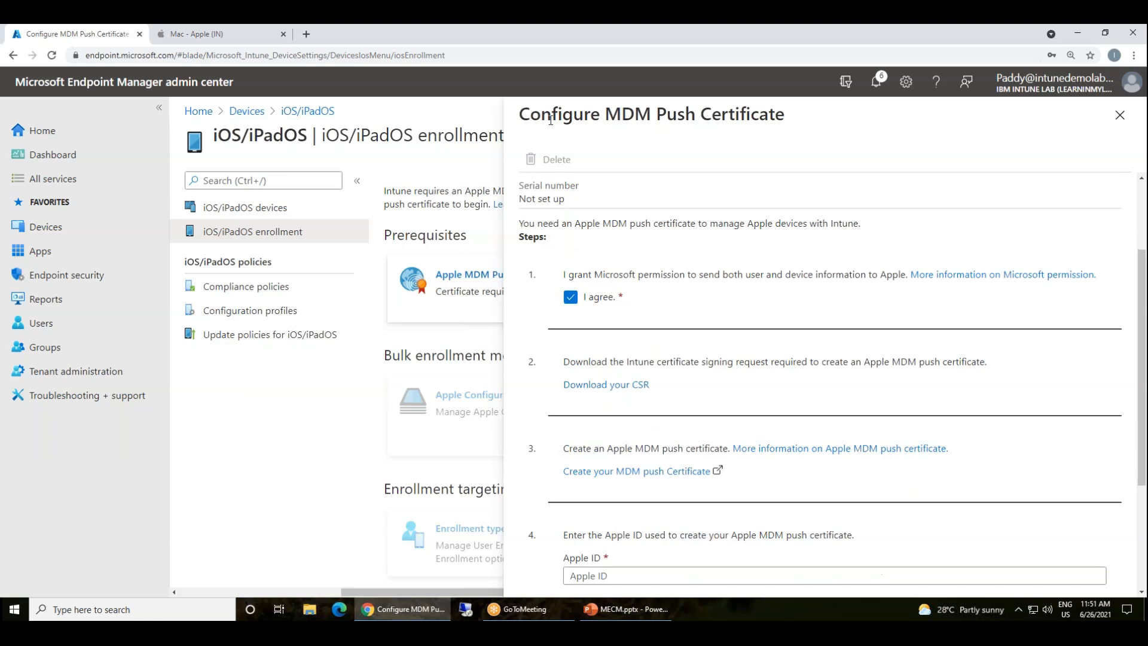
{"action": "left_click_drag", "start_coordinate": [561, 117], "coordinate": [775, 115]}
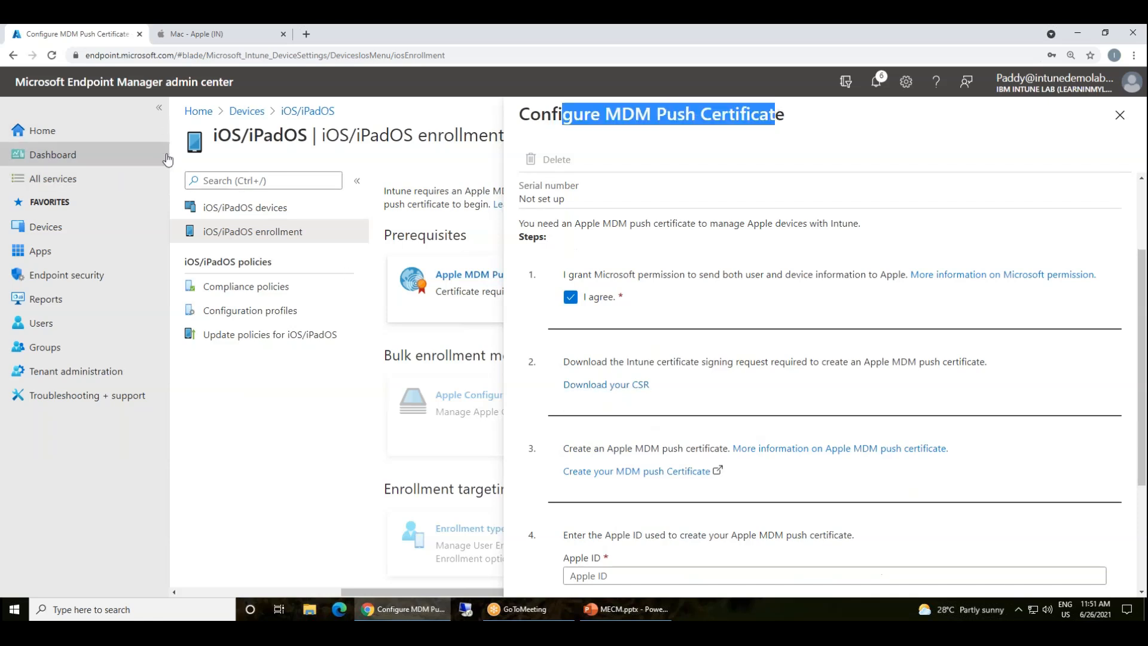
Download the Intune CSR and highlight the signing request and push certificate steps
{"action": "left_click", "coordinate": [615, 388]}
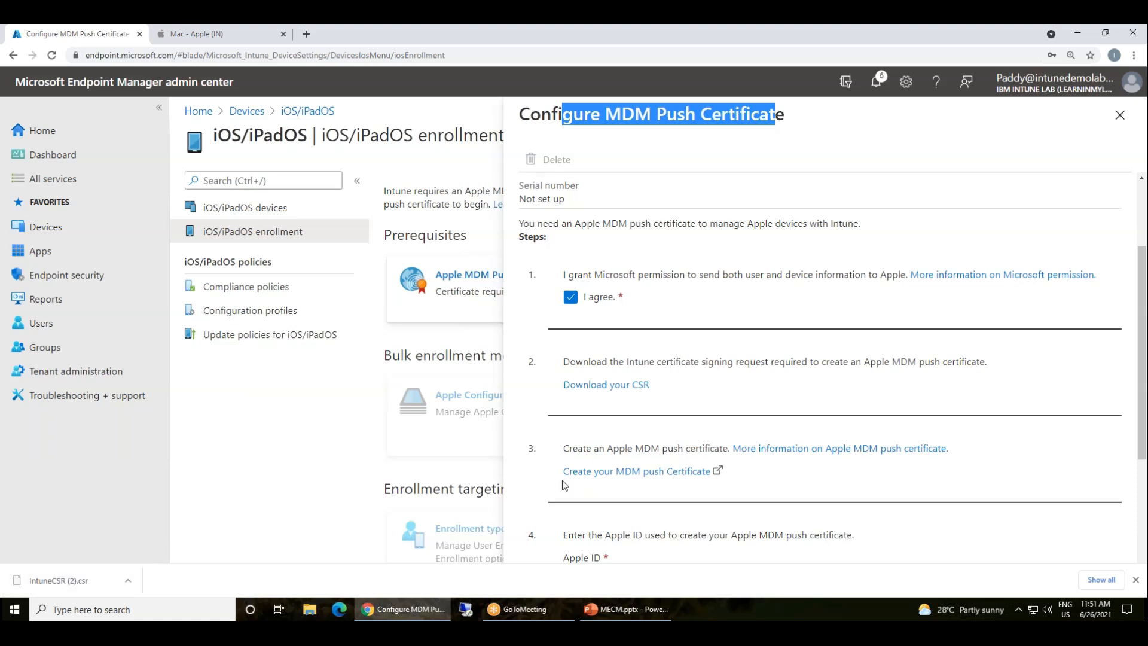
{"action": "left_click_drag", "start_coordinate": [657, 361], "coordinate": [755, 347]}
{"action": "scroll", "coordinate": [765, 362], "scroll_direction": "down", "scroll_amount": 3}
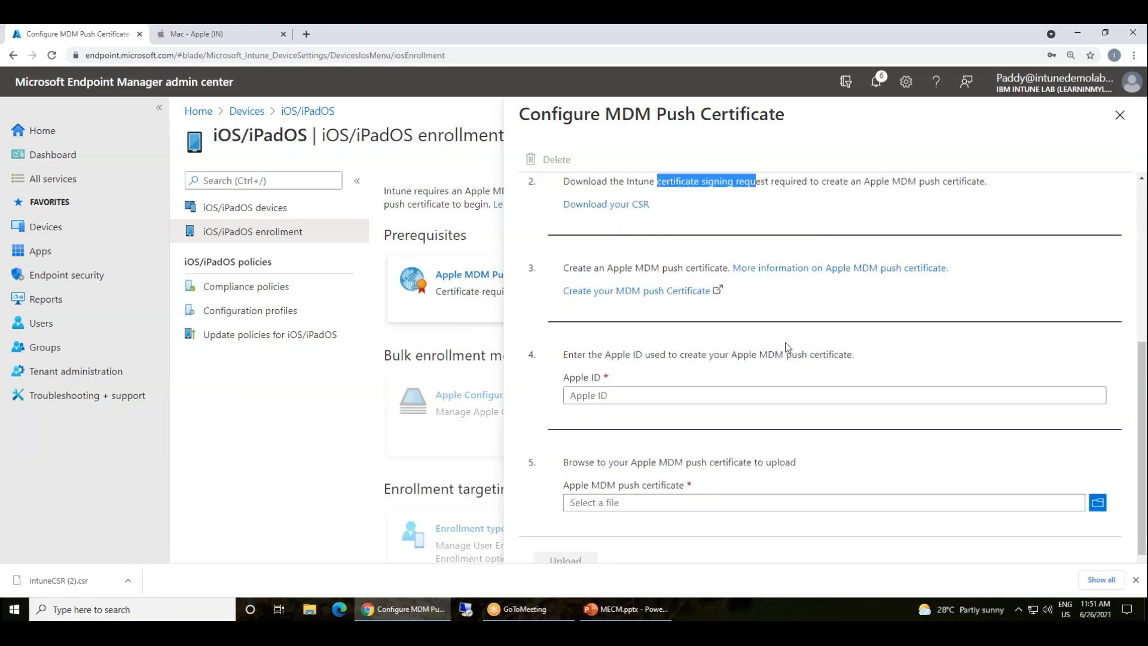
{"action": "left_click_drag", "start_coordinate": [591, 267], "coordinate": [729, 266]}
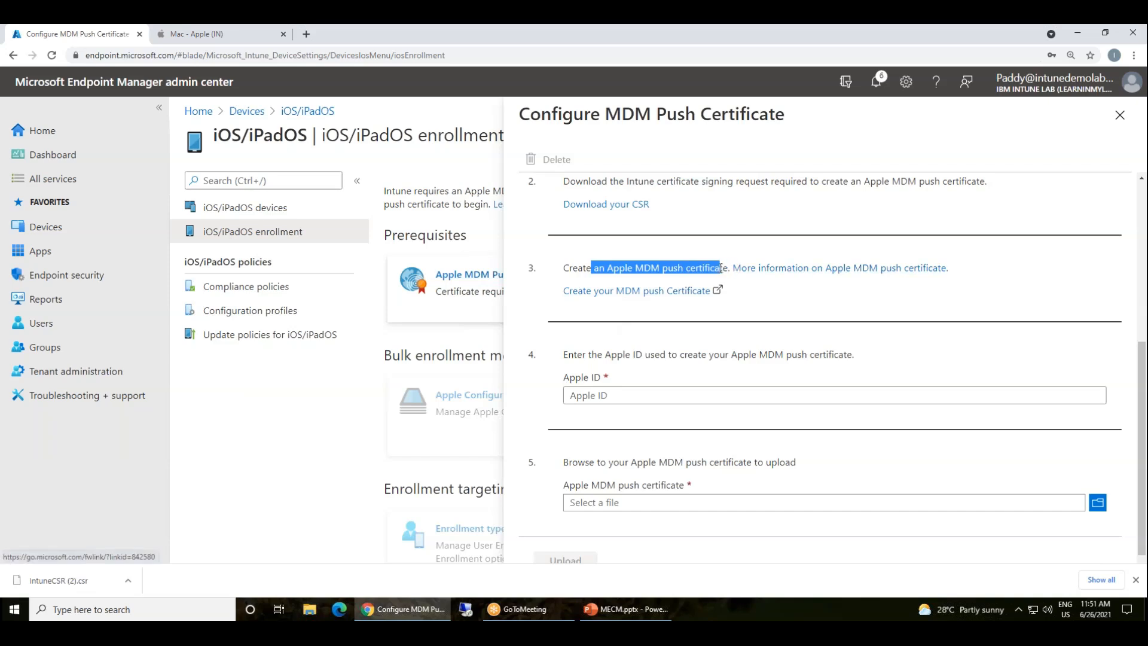
Open Apple's push certificate page and close the extra Apple Mac tab
{"action": "left_click", "coordinate": [622, 292]}
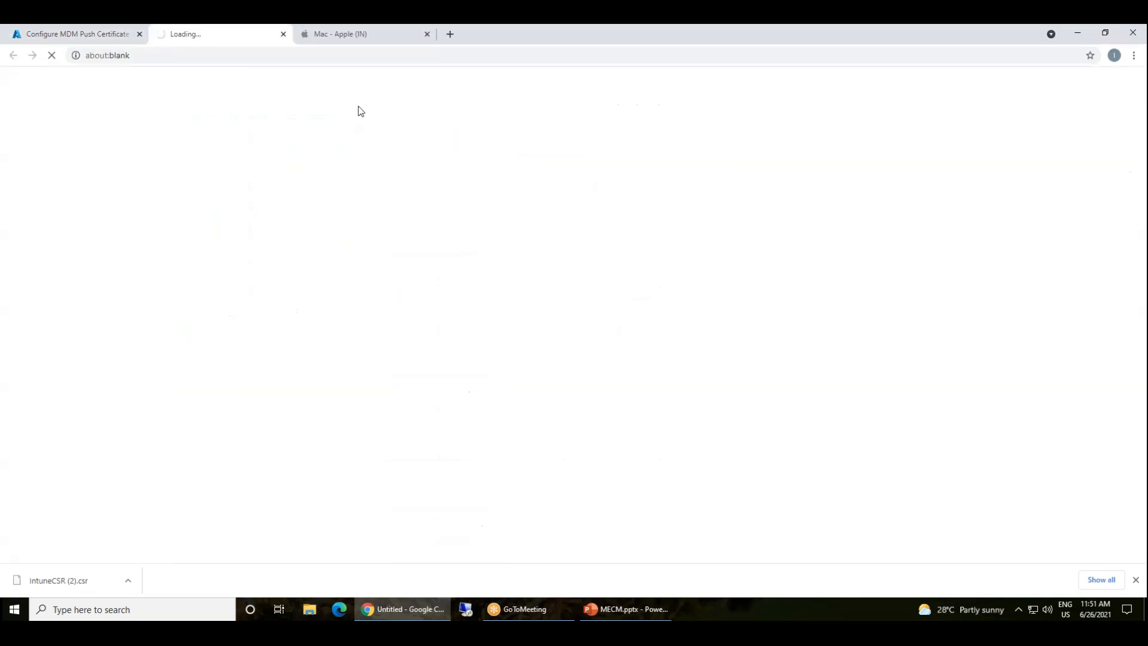
{"action": "left_click", "coordinate": [368, 40]}
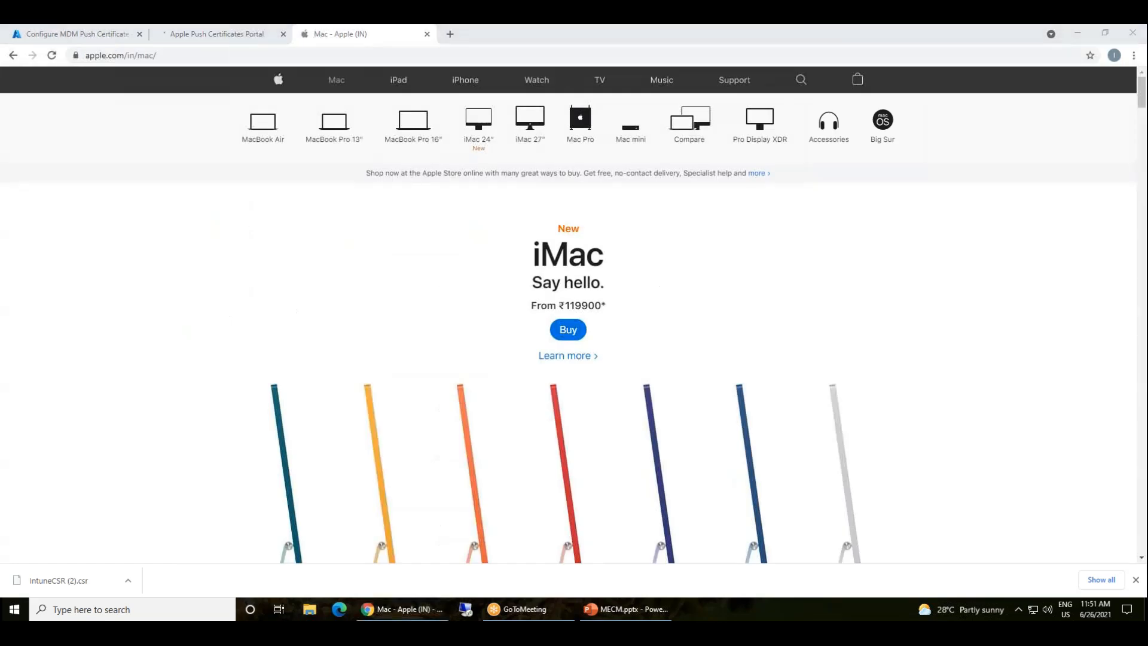
{"action": "middle_click", "coordinate": [370, 37]}
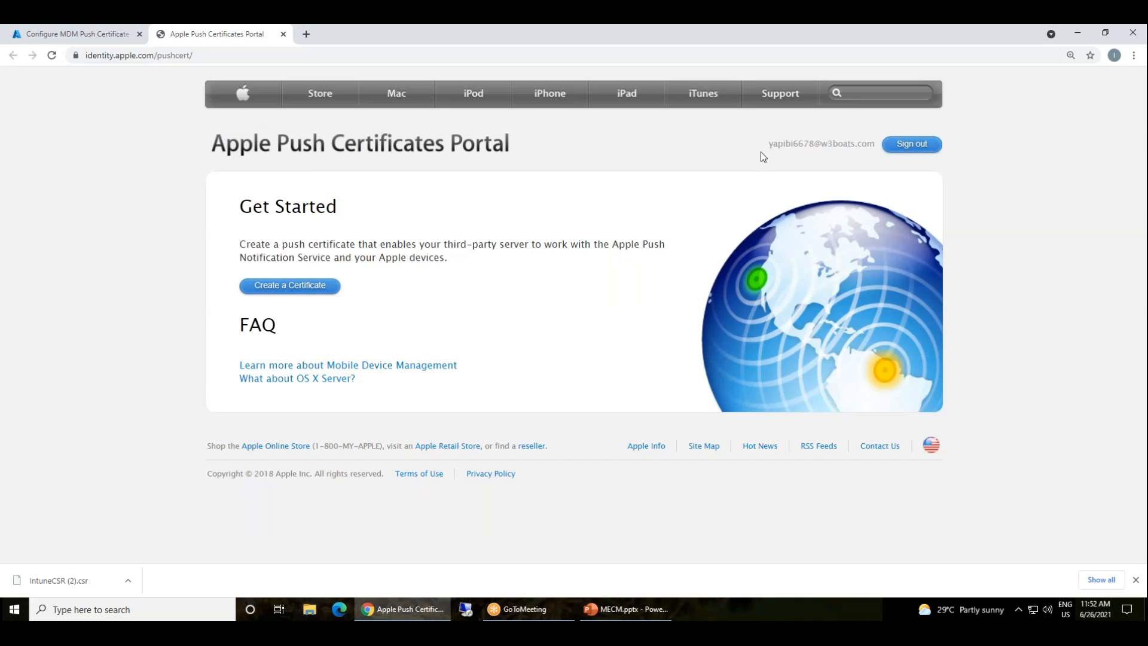
Highlight the portal title and signed-in Apple ID, then close the portal page
{"action": "left_click_drag", "start_coordinate": [762, 156], "coordinate": [851, 150]}
{"action": "triple_click", "coordinate": [834, 146]}
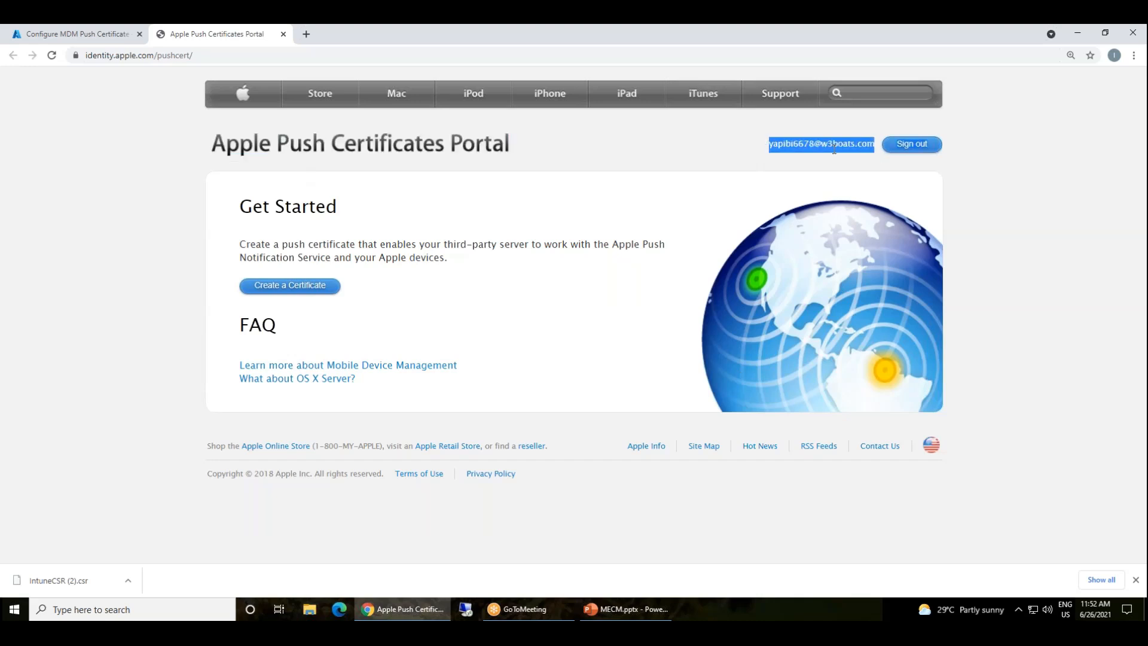
{"action": "triple_click", "coordinate": [824, 144]}
{"action": "double_click", "coordinate": [827, 144]}
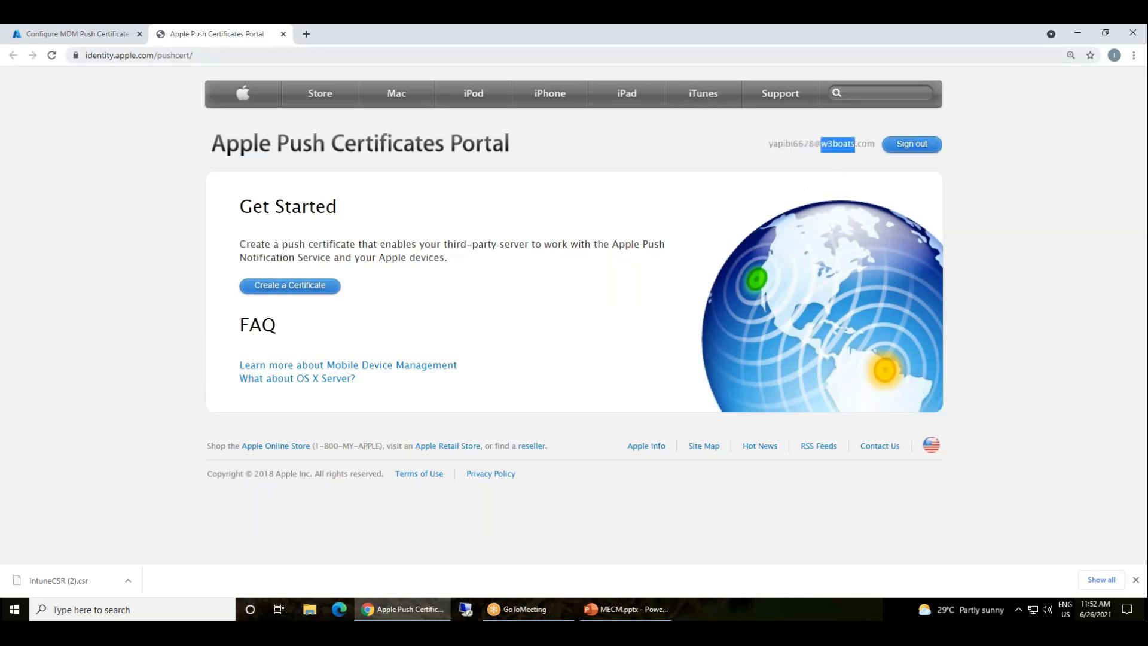
{"action": "key", "text": "ctrl+w"}
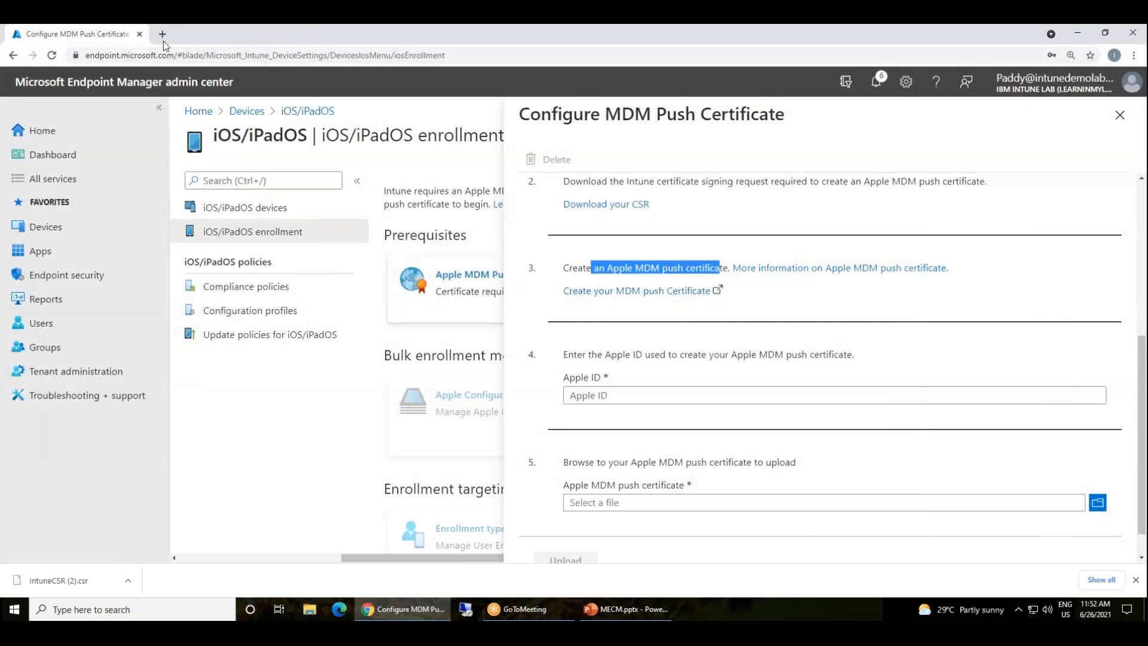
Reopen the Apple Push Certificates Portal, start Create a Certificate and accept the terms
{"action": "left_click", "coordinate": [604, 291]}
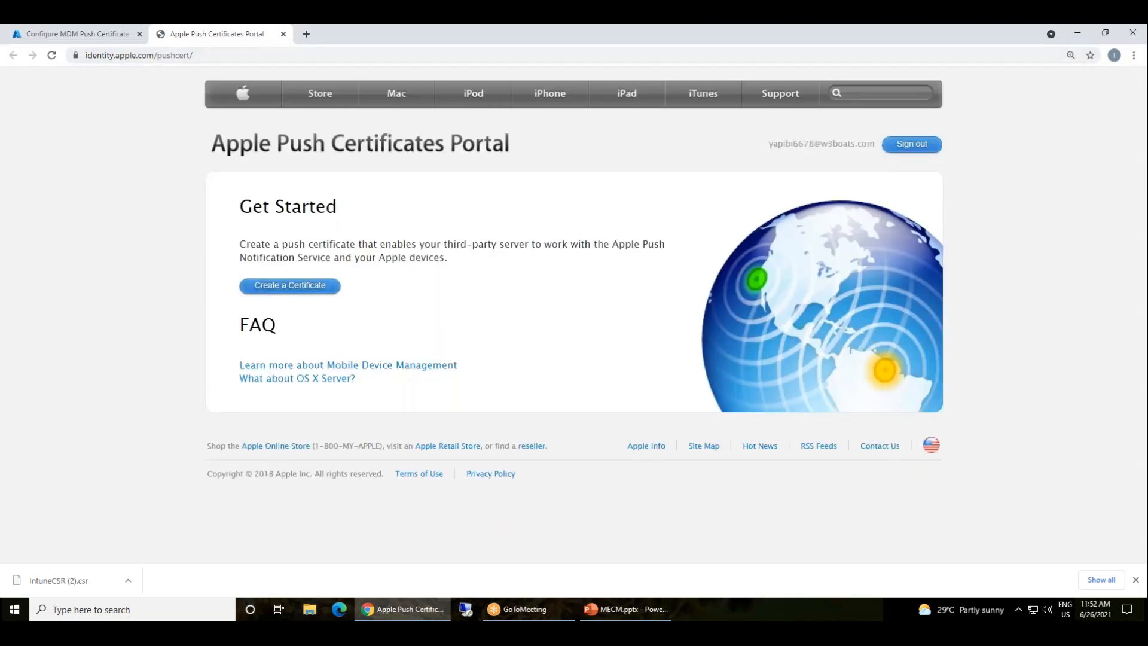
{"action": "left_click", "coordinate": [92, 34]}
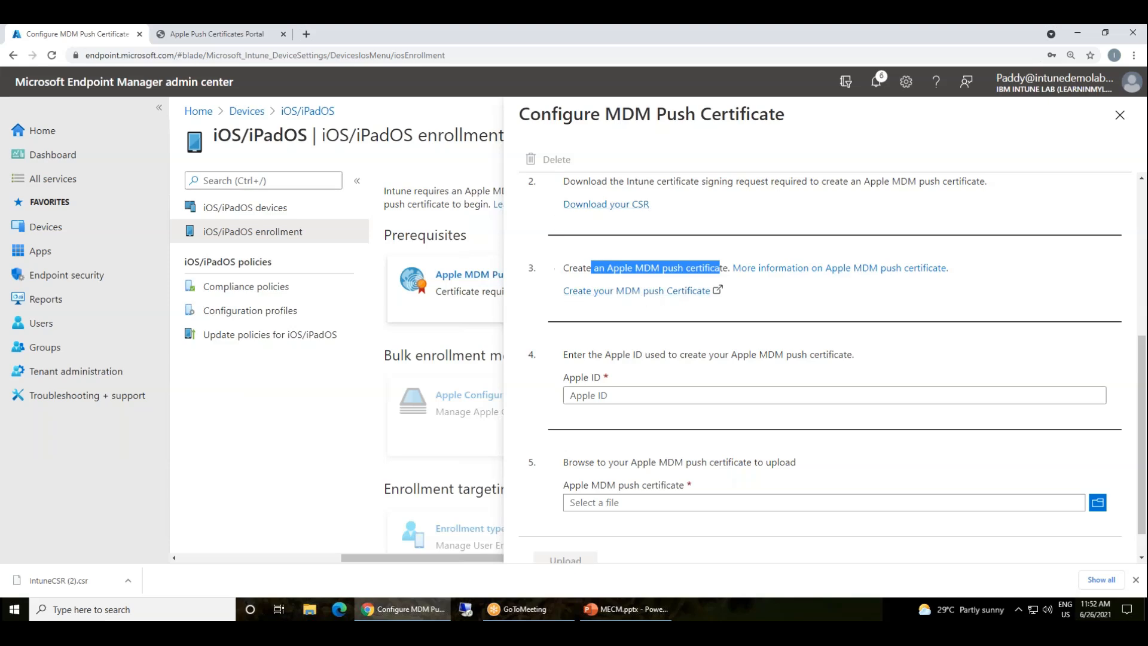
{"action": "left_click", "coordinate": [204, 34]}
{"action": "left_click", "coordinate": [290, 286]}
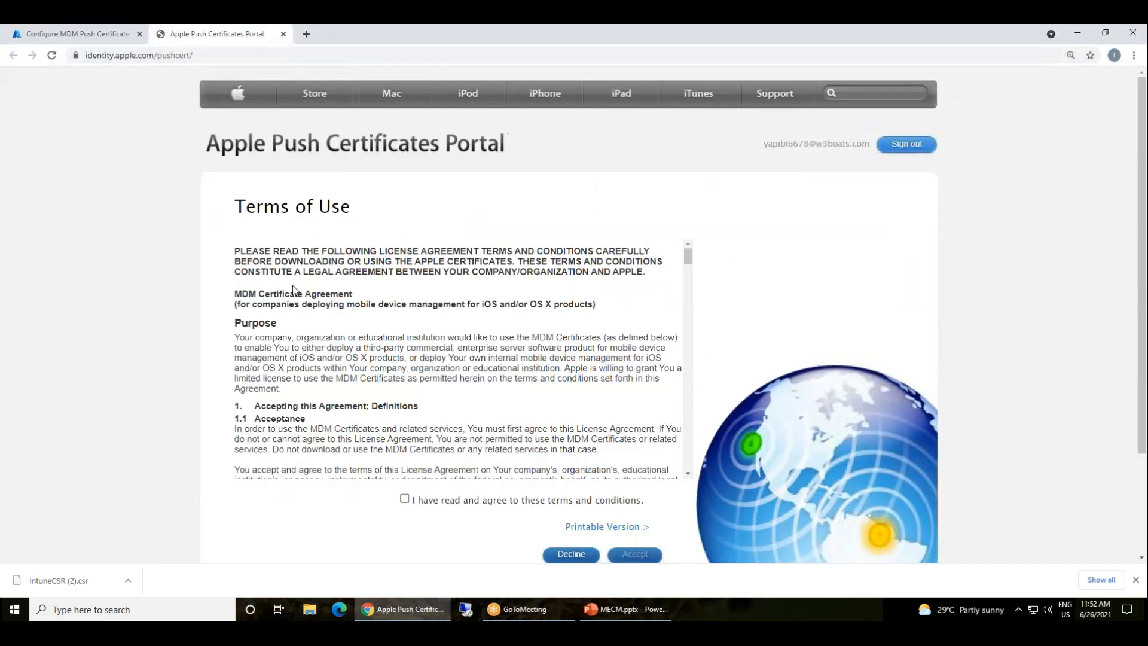
{"action": "left_click_drag", "start_coordinate": [689, 259], "coordinate": [694, 437]}
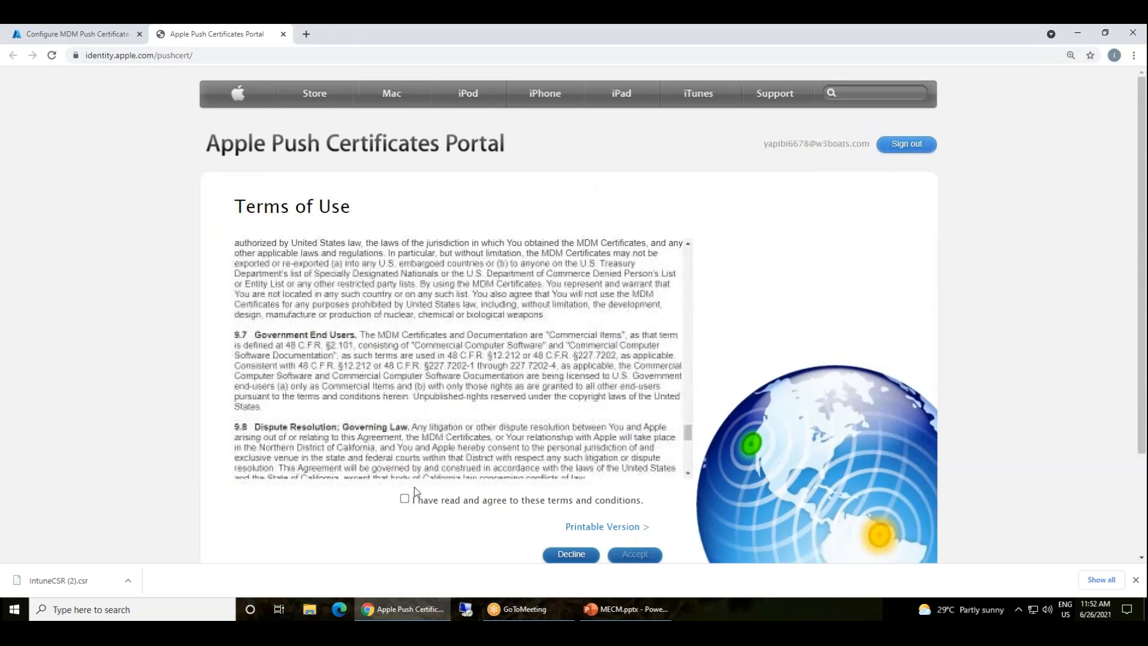
{"action": "left_click", "coordinate": [405, 501]}
{"action": "left_click", "coordinate": [634, 555]}
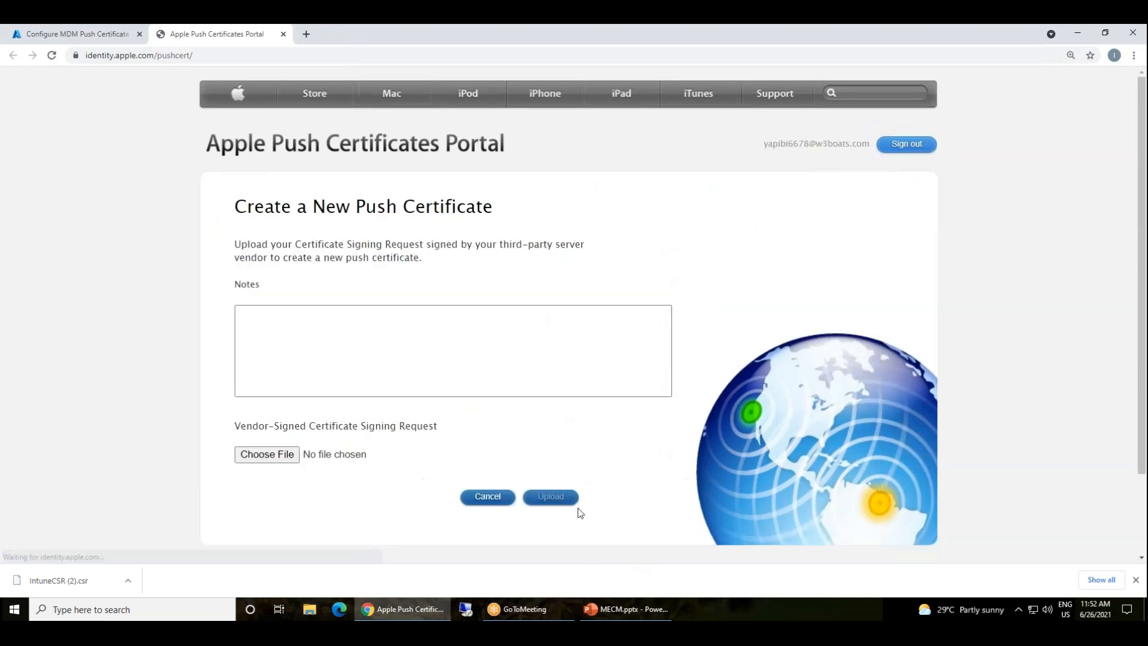
Enter the note 'MDM for Intune' in the certificate's Notes field
{"action": "left_click", "coordinate": [376, 343]}
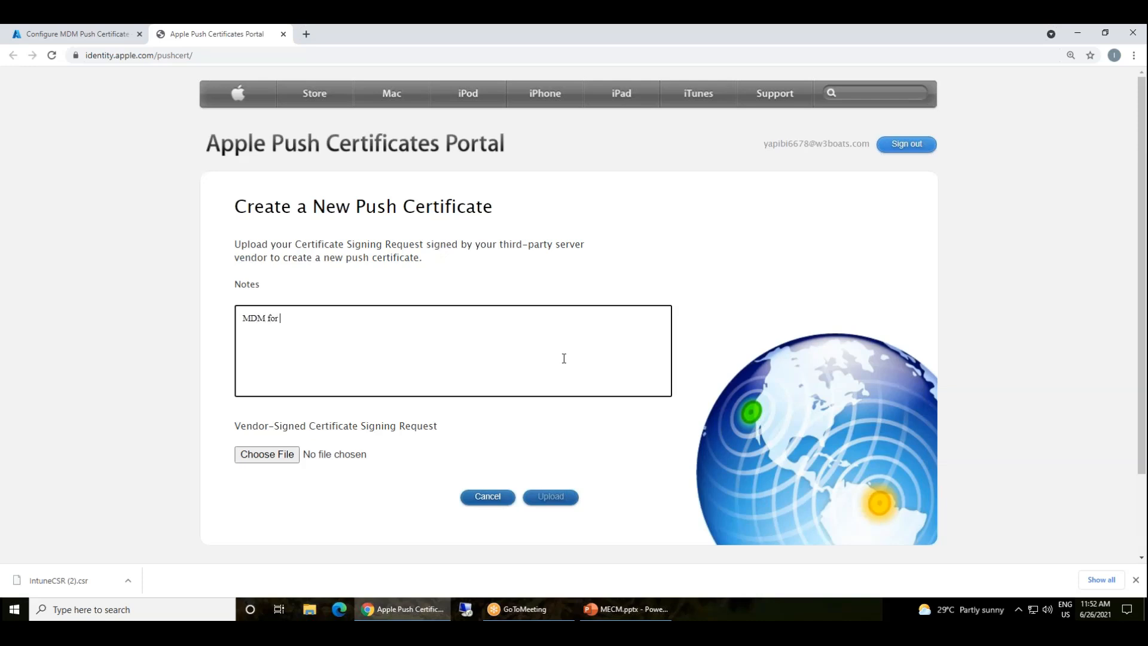
{"action": "key", "text": "ctrl+a"}
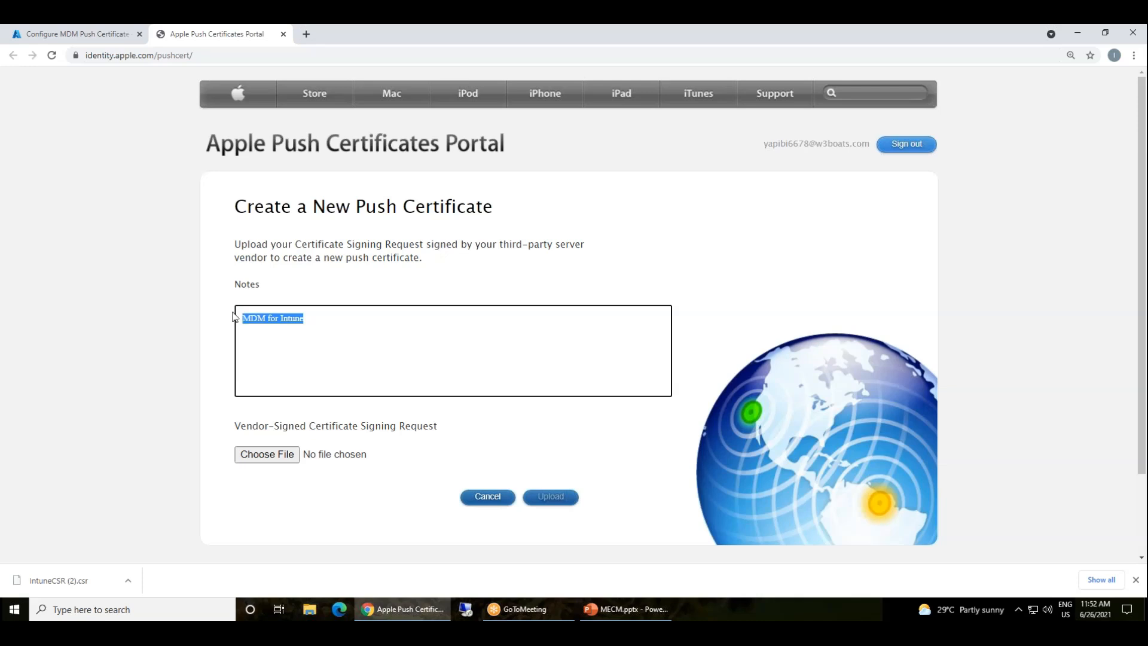
{"action": "left_click_drag", "start_coordinate": [763, 143], "coordinate": [868, 144]}
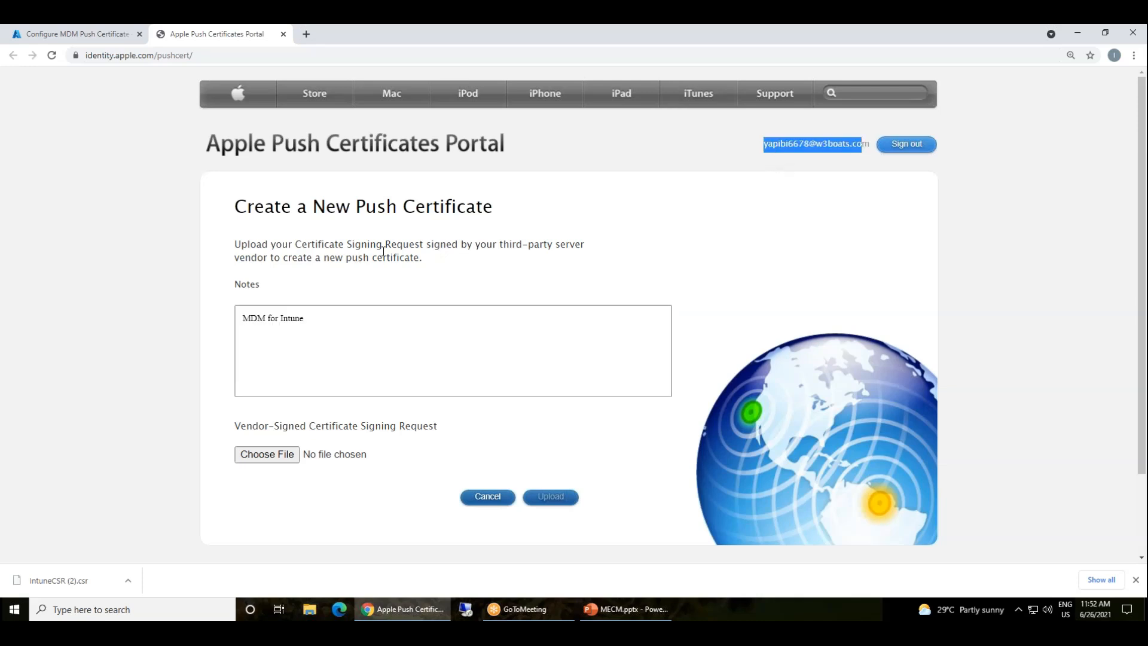
{"action": "left_click", "coordinate": [333, 385]}
{"action": "key", "text": "ctrl+a"}
{"action": "left_click_drag", "start_coordinate": [303, 318], "coordinate": [298, 320]}
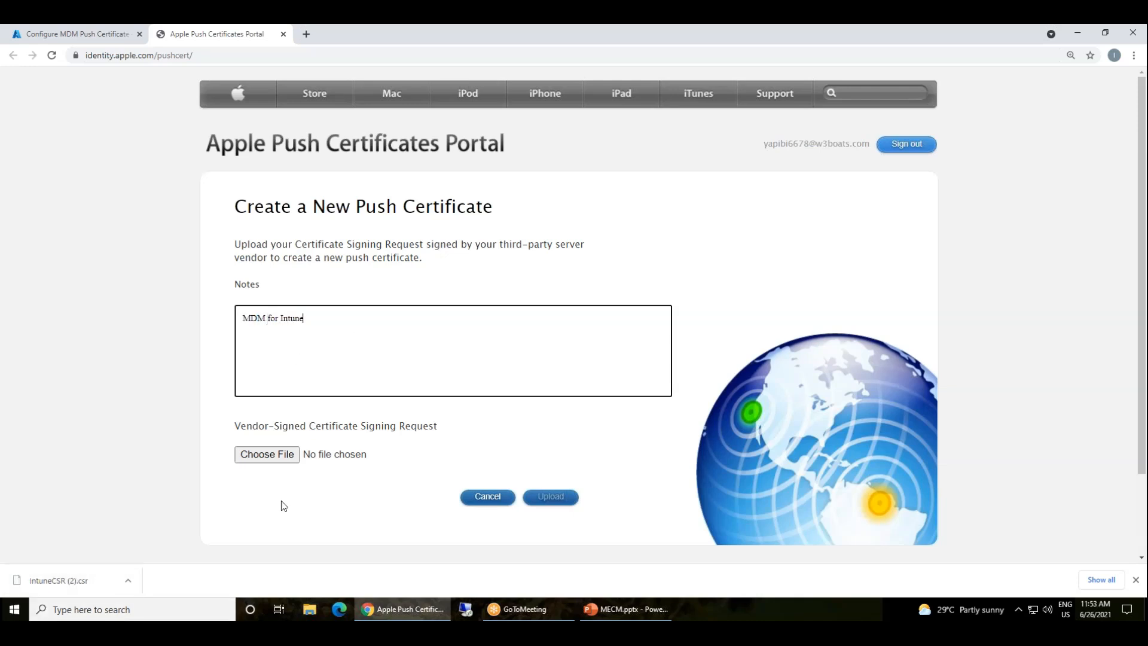
Choose IntuneCSR (2).csr from Downloads and upload it
{"action": "left_click", "coordinate": [255, 452]}
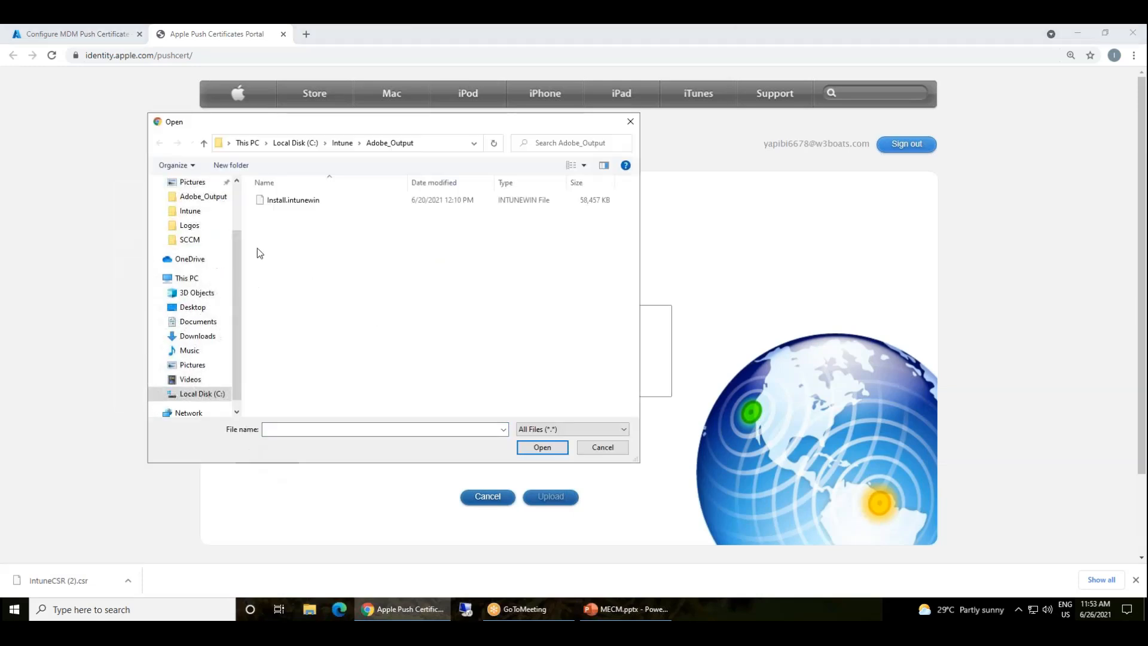
{"action": "scroll", "coordinate": [191, 298], "scroll_direction": "up", "scroll_amount": 2}
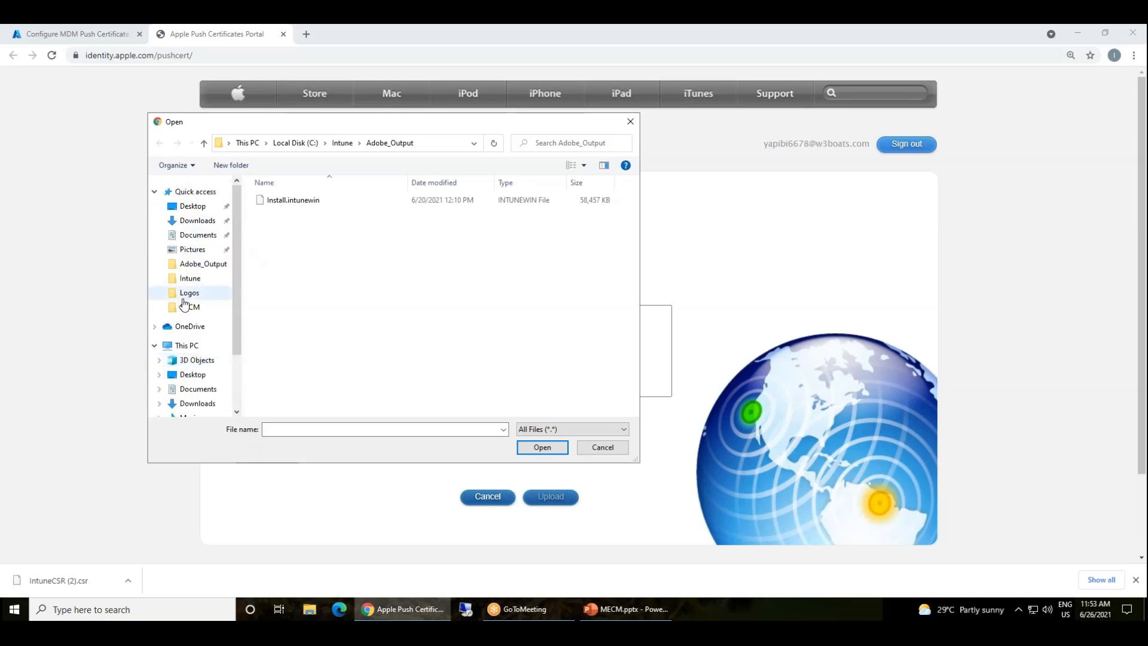
{"action": "left_click", "coordinate": [211, 221]}
{"action": "left_click", "coordinate": [295, 217]}
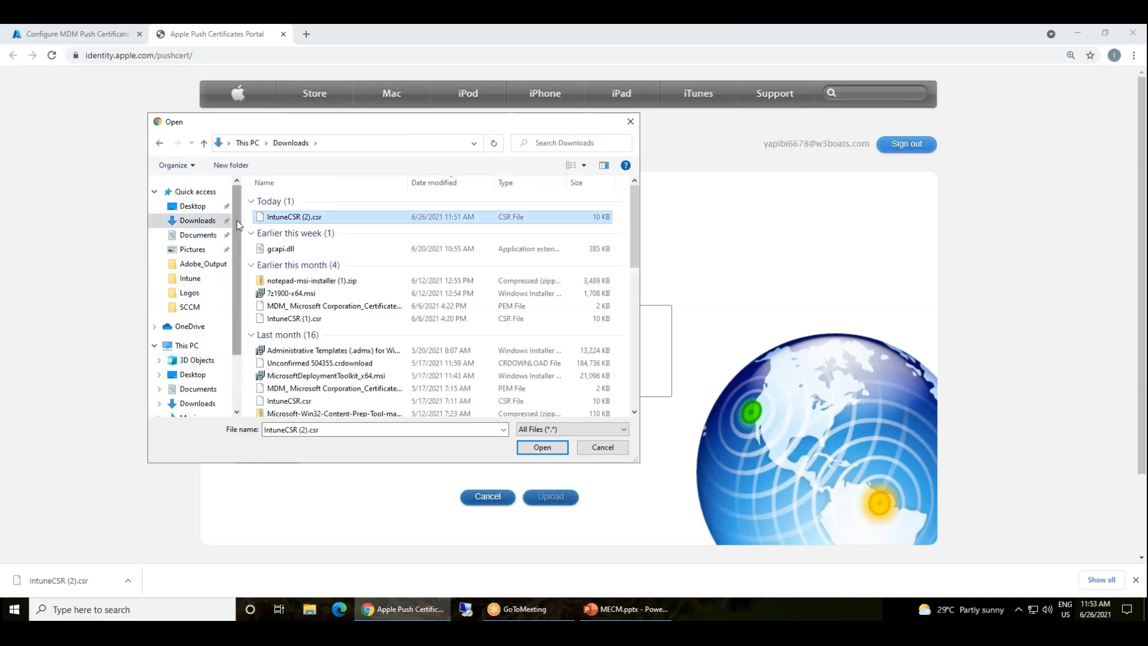
{"action": "double_click", "coordinate": [281, 217]}
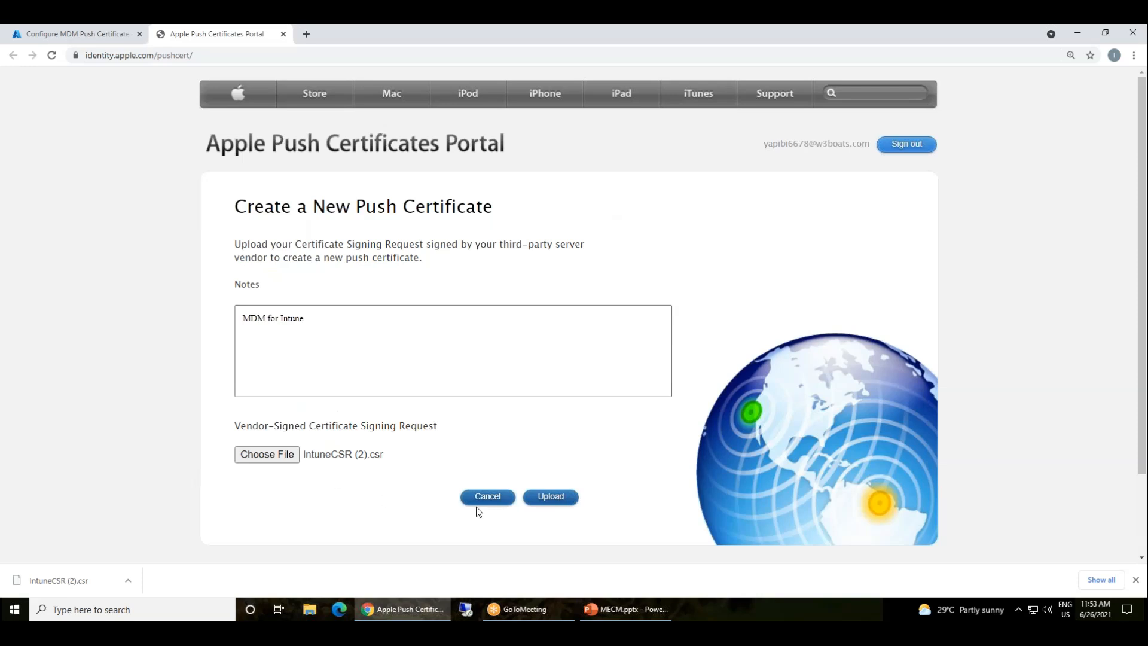
{"action": "left_click", "coordinate": [547, 498]}
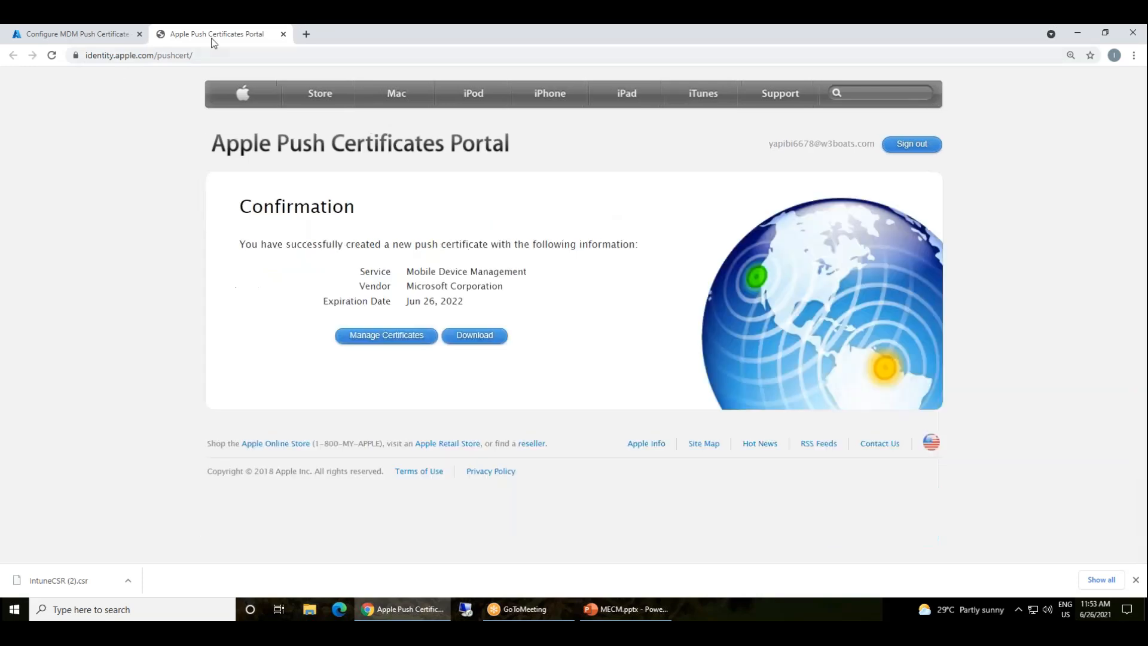
{"action": "left_click", "coordinate": [674, 36]}
{"action": "left_click", "coordinate": [687, 56]}
{"action": "mouse_move", "coordinate": [58, 129]}
{"action": "left_mouse_down"}
{"action": "mouse_move", "coordinate": [105, 126]}
{"action": "mouse_move", "coordinate": [103, 102]}
{"action": "mouse_move", "coordinate": [129, 137]}
{"action": "mouse_move", "coordinate": [128, 274]}
{"action": "mouse_move", "coordinate": [234, 169]}
{"action": "mouse_move", "coordinate": [213, 174]}
{"action": "mouse_move", "coordinate": [256, 204]}
{"action": "left_mouse_up"}
{"action": "mouse_move", "coordinate": [278, 140]}
{"action": "left_mouse_down"}
{"action": "mouse_move", "coordinate": [317, 174]}
{"action": "mouse_move", "coordinate": [308, 153]}
{"action": "mouse_move", "coordinate": [324, 103]}
{"action": "mouse_move", "coordinate": [216, 164]}
{"action": "left_mouse_up"}
{"action": "mouse_move", "coordinate": [320, 190]}
{"action": "left_mouse_down"}
{"action": "mouse_move", "coordinate": [265, 145]}
{"action": "mouse_move", "coordinate": [46, 87]}
{"action": "mouse_move", "coordinate": [299, 197]}
{"action": "mouse_move", "coordinate": [296, 152]}
{"action": "left_mouse_up"}
{"action": "mouse_move", "coordinate": [515, 313]}
{"action": "left_mouse_down"}
{"action": "mouse_move", "coordinate": [468, 301]}
{"action": "mouse_move", "coordinate": [481, 369]}
{"action": "mouse_move", "coordinate": [524, 308]}
{"action": "left_mouse_up"}
{"action": "mouse_move", "coordinate": [391, 309]}
{"action": "left_mouse_down"}
{"action": "mouse_move", "coordinate": [453, 307]}
{"action": "mouse_move", "coordinate": [429, 311]}
{"action": "left_mouse_up"}
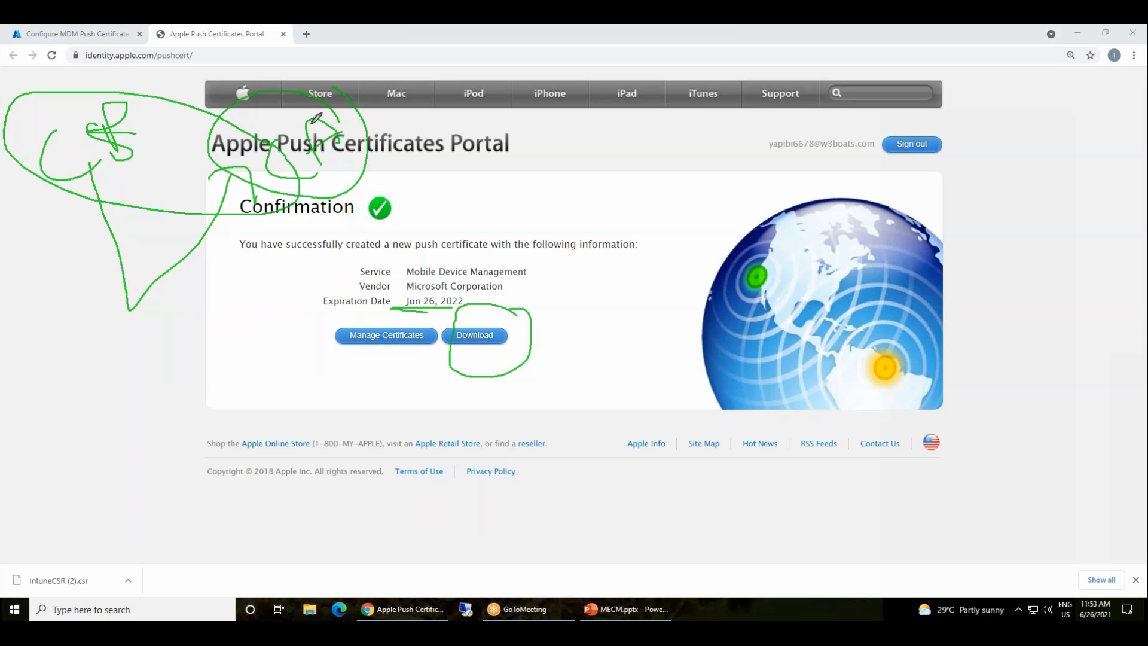
{"action": "mouse_move", "coordinate": [355, 50]}
{"action": "left_mouse_down"}
{"action": "mouse_move", "coordinate": [427, 166]}
{"action": "mouse_move", "coordinate": [413, 178]}
{"action": "left_mouse_up"}
{"action": "mouse_move", "coordinate": [567, 119]}
{"action": "left_mouse_down"}
{"action": "mouse_move", "coordinate": [564, 149]}
{"action": "mouse_move", "coordinate": [613, 119]}
{"action": "mouse_move", "coordinate": [525, 170]}
{"action": "mouse_move", "coordinate": [640, 126]}
{"action": "left_mouse_up"}
{"action": "left_click_drag", "start_coordinate": [646, 174], "coordinate": [669, 232]}
{"action": "mouse_move", "coordinate": [693, 174]}
{"action": "left_mouse_down"}
{"action": "mouse_move", "coordinate": [704, 188]}
{"action": "mouse_move", "coordinate": [748, 173]}
{"action": "left_mouse_up"}
{"action": "mouse_move", "coordinate": [658, 258]}
{"action": "left_mouse_down"}
{"action": "mouse_move", "coordinate": [590, 159]}
{"action": "mouse_move", "coordinate": [683, 256]}
{"action": "left_mouse_up"}
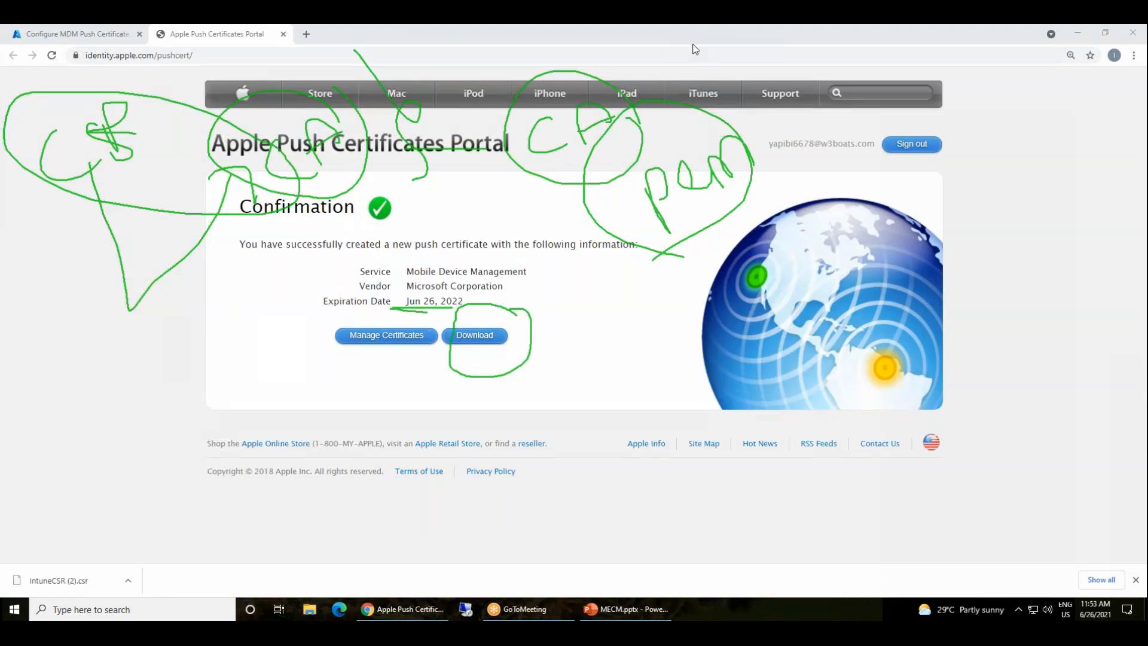
Download the new MDM push certificate .pem file and check its file options
{"action": "left_click", "coordinate": [474, 334]}
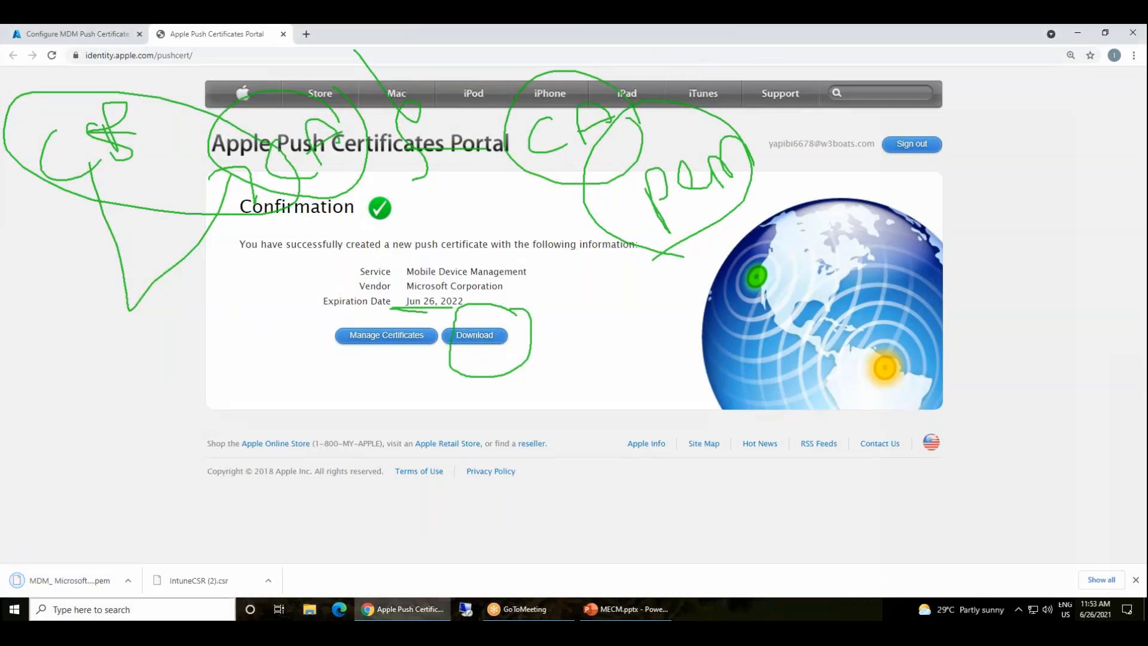
{"action": "left_click", "coordinate": [128, 580]}
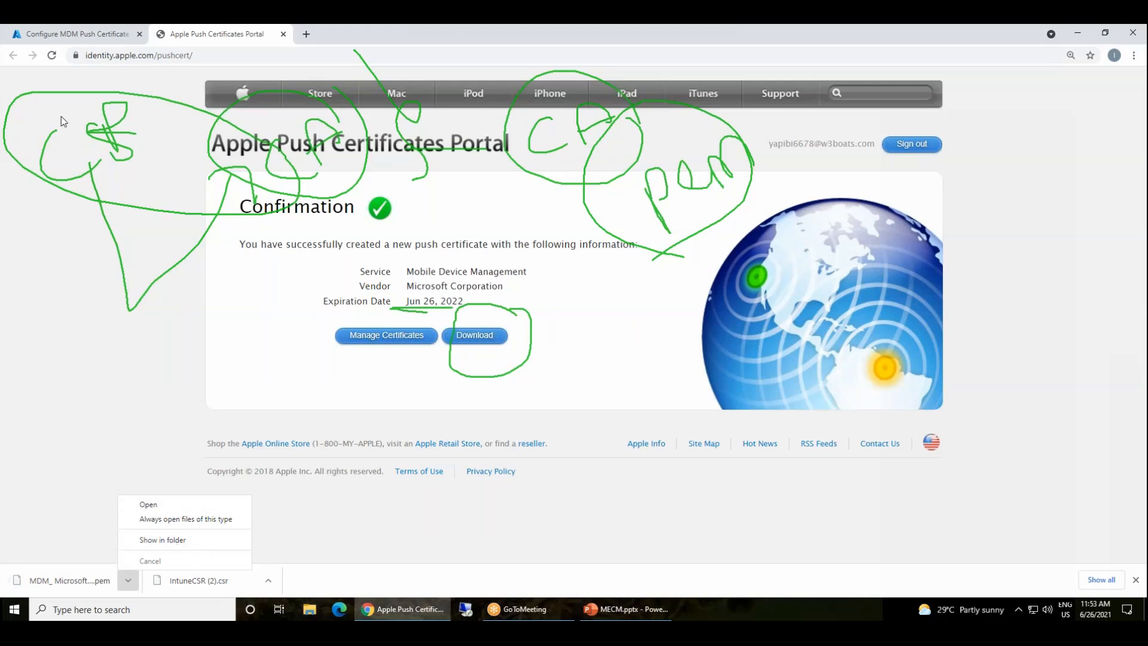
{"action": "left_click", "coordinate": [711, 37]}
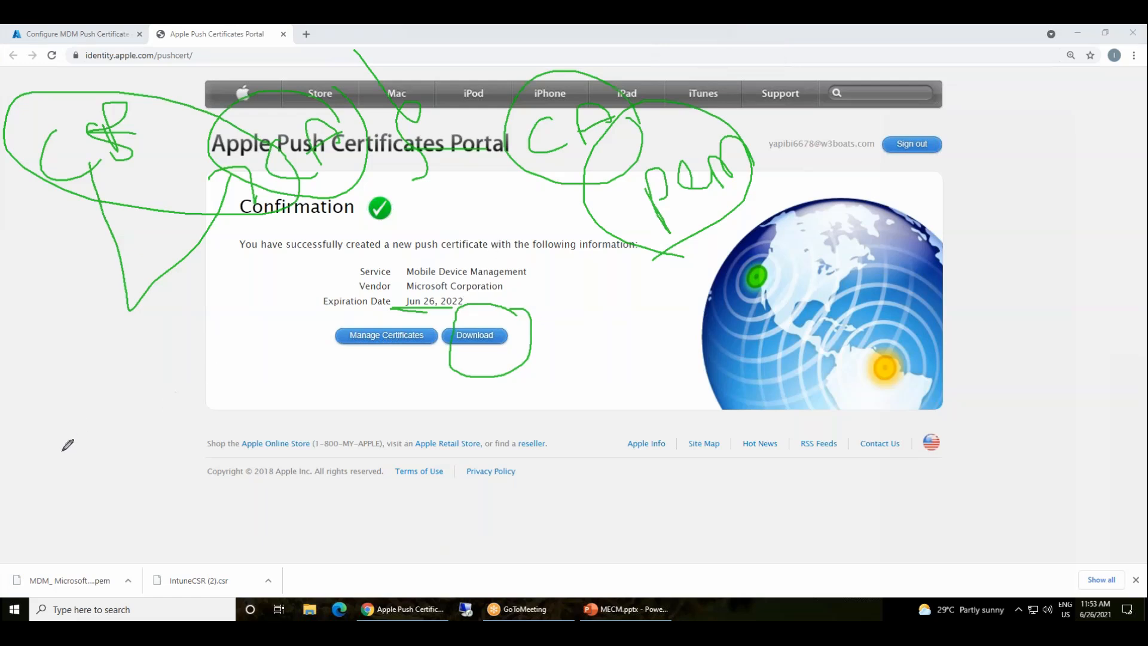
Highlight the downloaded .pem file and return to the Configure MDM Push Certificate tab
{"action": "mouse_move", "coordinate": [101, 542]}
{"action": "left_mouse_down"}
{"action": "mouse_move", "coordinate": [84, 615]}
{"action": "mouse_move", "coordinate": [92, 551]}
{"action": "left_mouse_up"}
{"action": "mouse_move", "coordinate": [67, 500]}
{"action": "left_mouse_down"}
{"action": "mouse_move", "coordinate": [90, 564]}
{"action": "mouse_move", "coordinate": [326, 314]}
{"action": "mouse_move", "coordinate": [312, 352]}
{"action": "left_mouse_up"}
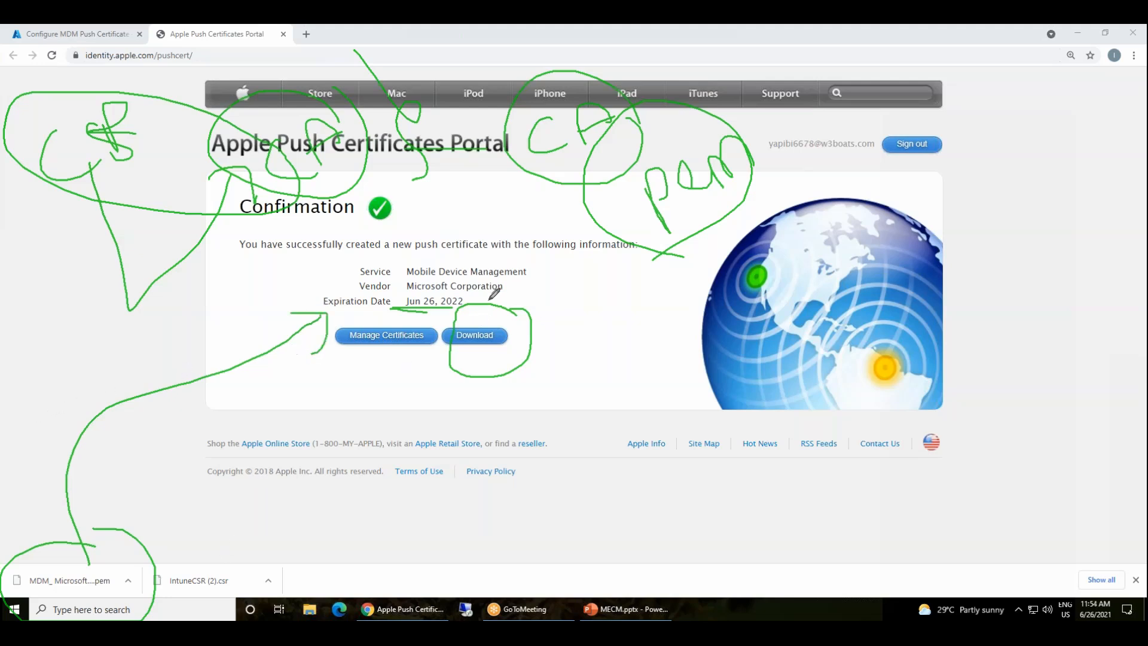
{"action": "left_click_drag", "start_coordinate": [78, 25], "coordinate": [140, 36]}
{"action": "left_click_drag", "start_coordinate": [7, 30], "coordinate": [114, 25]}
{"action": "mouse_move", "coordinate": [21, 335]}
{"action": "left_mouse_down"}
{"action": "mouse_move", "coordinate": [69, 303]}
{"action": "mouse_move", "coordinate": [44, 88]}
{"action": "left_mouse_up"}
{"action": "mouse_move", "coordinate": [133, 93]}
{"action": "left_mouse_down"}
{"action": "mouse_move", "coordinate": [8, 163]}
{"action": "mouse_move", "coordinate": [137, 75]}
{"action": "mouse_move", "coordinate": [114, 74]}
{"action": "left_mouse_up"}
{"action": "mouse_move", "coordinate": [120, 174]}
{"action": "left_mouse_down"}
{"action": "mouse_move", "coordinate": [140, 174]}
{"action": "mouse_move", "coordinate": [131, 36]}
{"action": "mouse_move", "coordinate": [152, 27]}
{"action": "mouse_move", "coordinate": [173, 37]}
{"action": "left_mouse_up"}
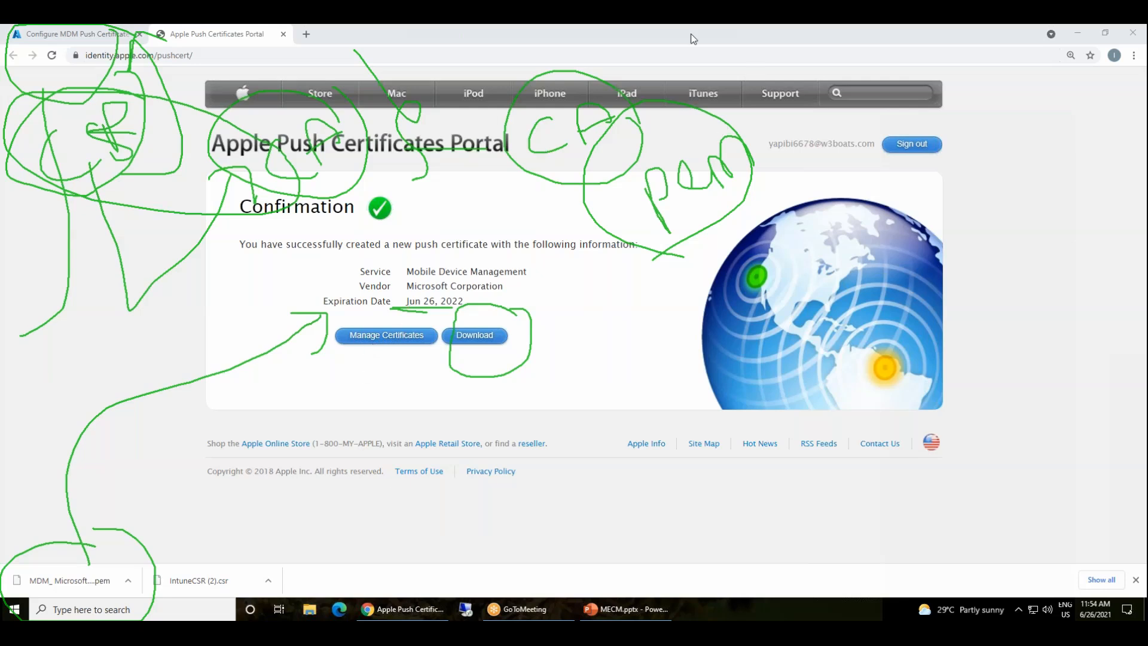
{"action": "left_click", "coordinate": [716, 112]}
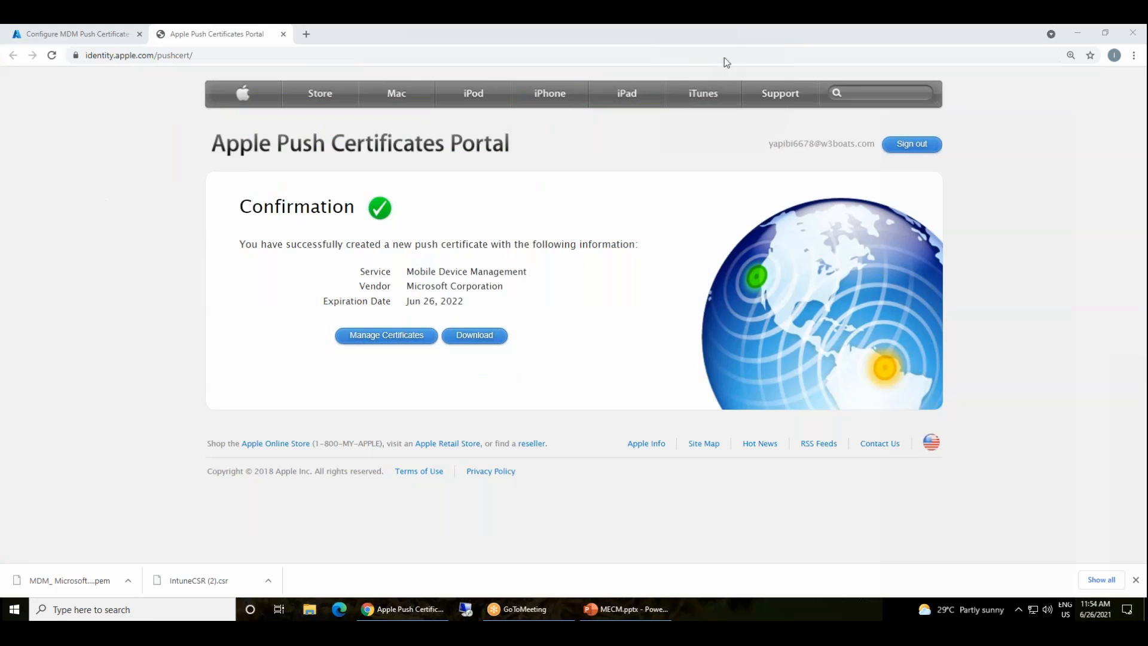
{"action": "left_click", "coordinate": [95, 34]}
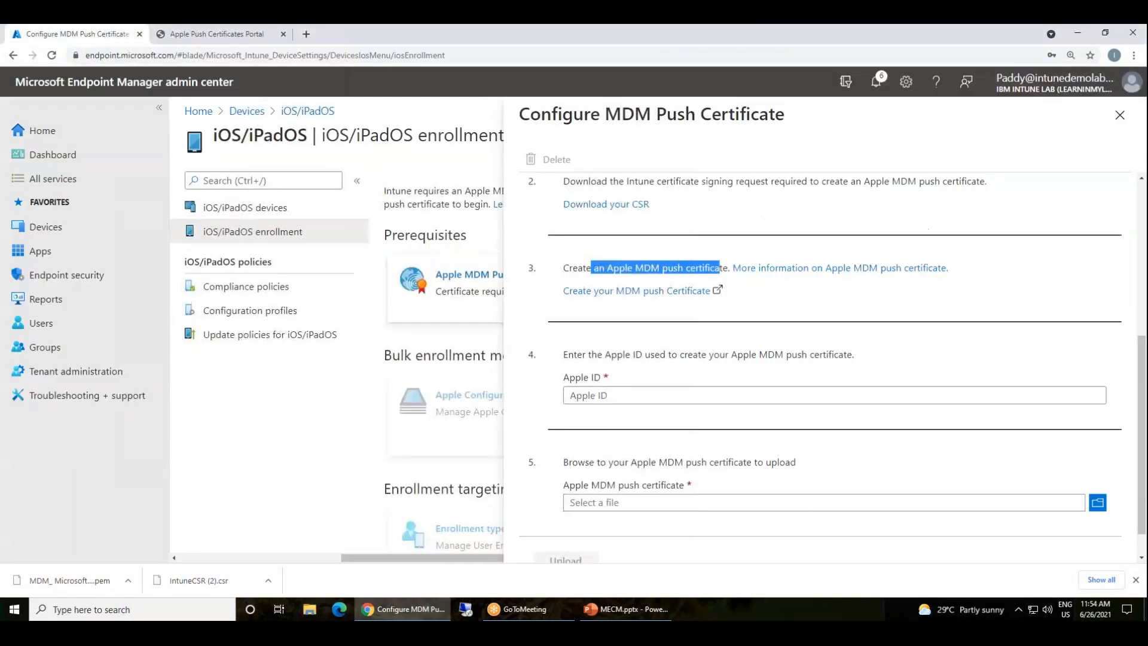
Copy the Apple account address from the portal into the Apple ID field, deleting the stray 'Sign out' text
{"action": "left_click", "coordinate": [1012, 120]}
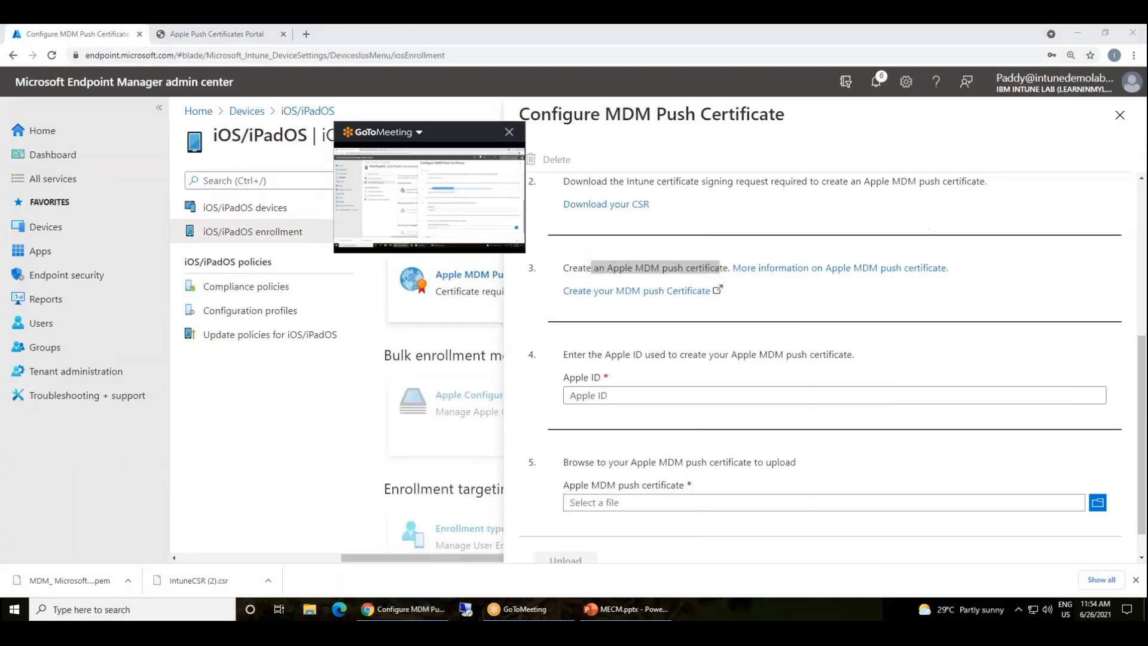
{"action": "scroll", "coordinate": [750, 501], "scroll_direction": "down", "scroll_amount": 1}
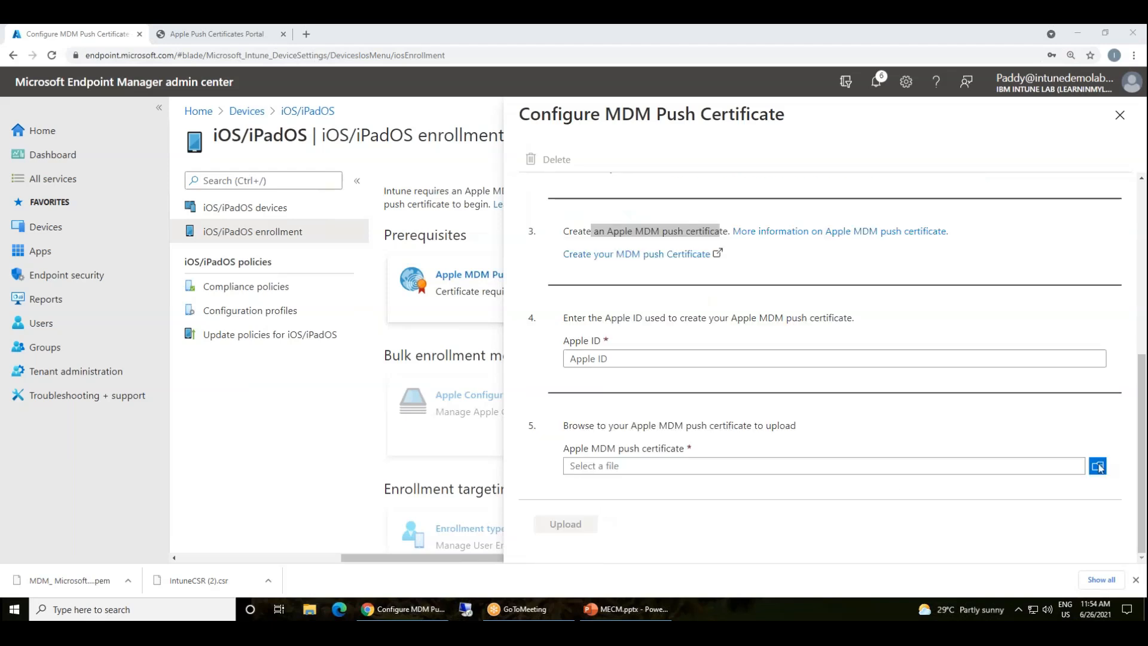
{"action": "left_click", "coordinate": [646, 363]}
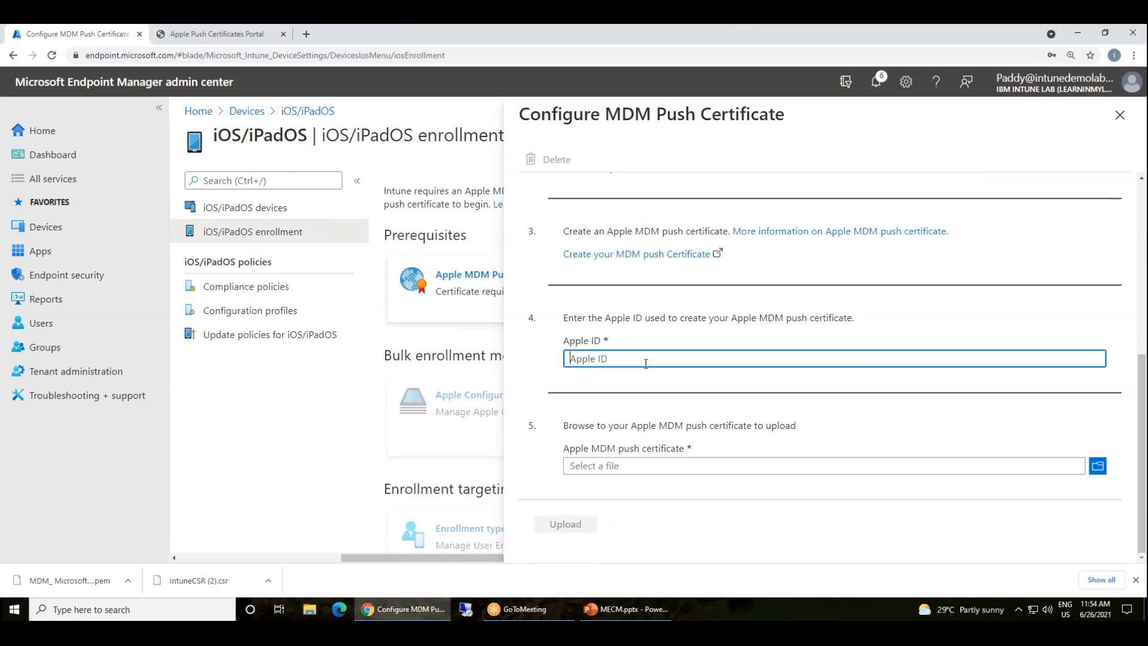
{"action": "left_click", "coordinate": [656, 136]}
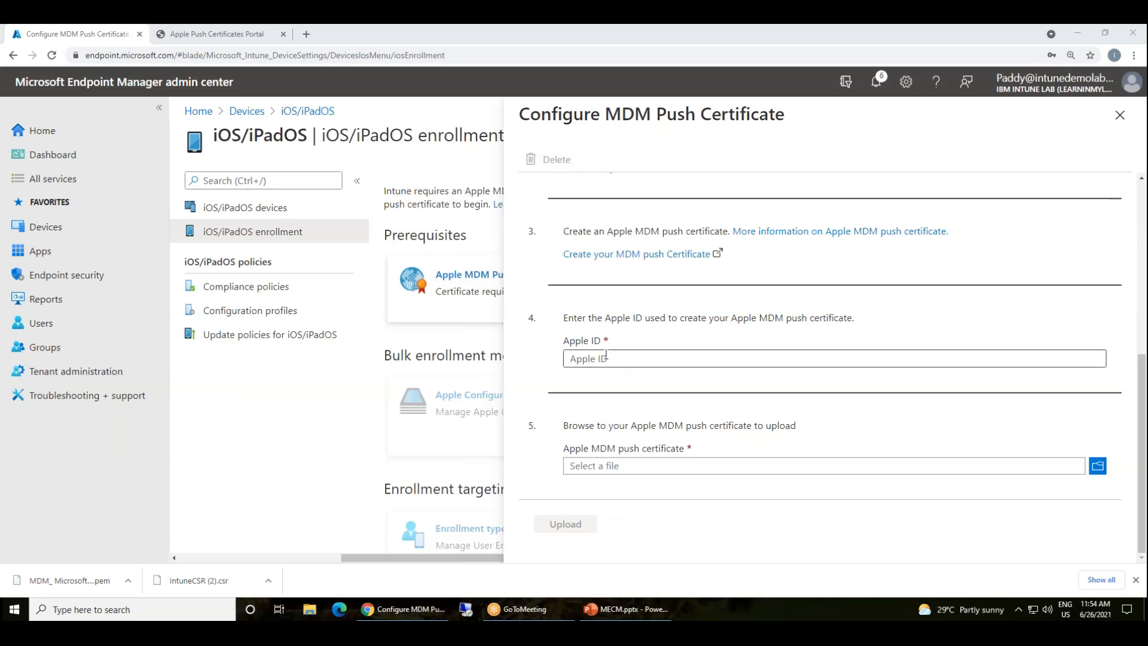
{"action": "left_click", "coordinate": [245, 35]}
{"action": "triple_click", "coordinate": [800, 143]}
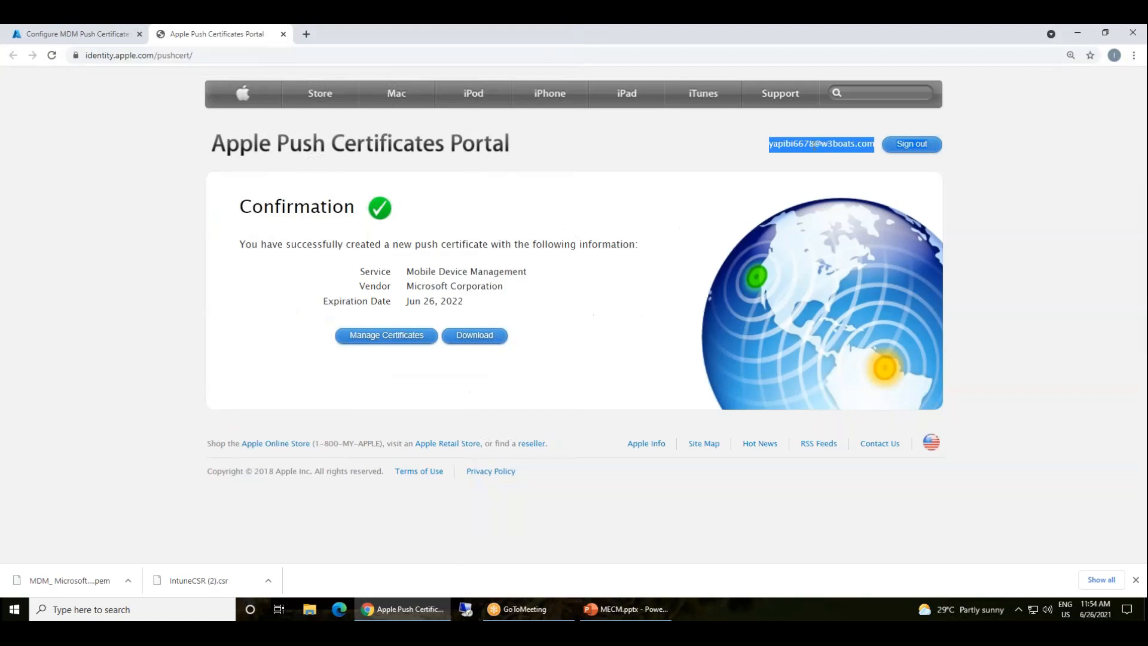
{"action": "left_click", "coordinate": [88, 40]}
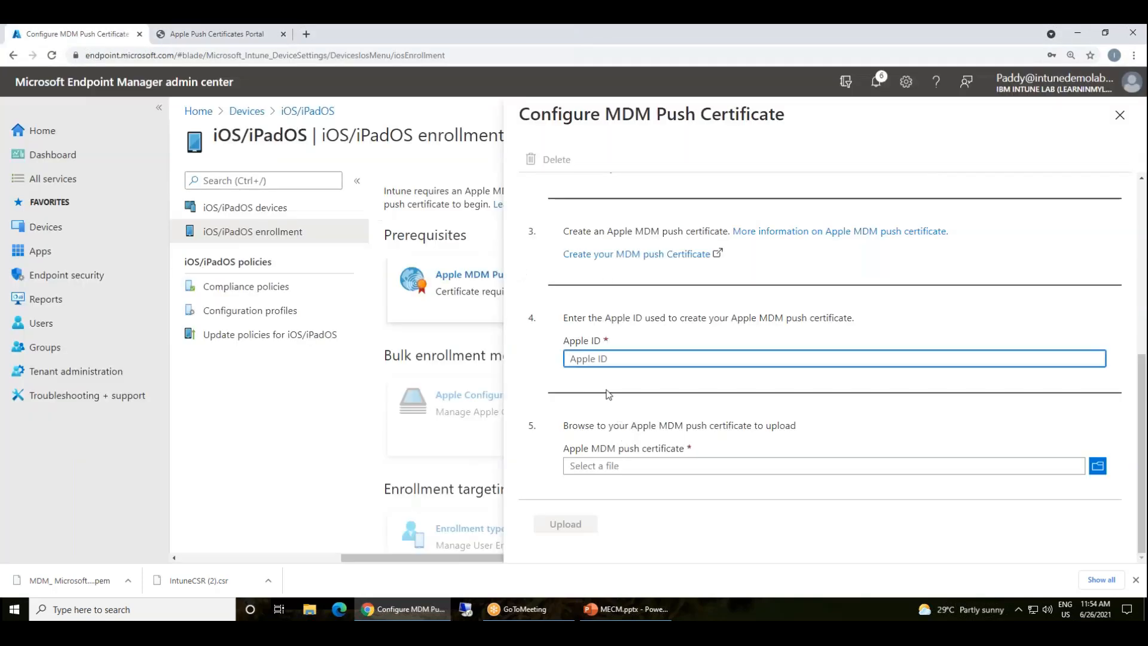
{"action": "key", "text": "ctrl+v"}
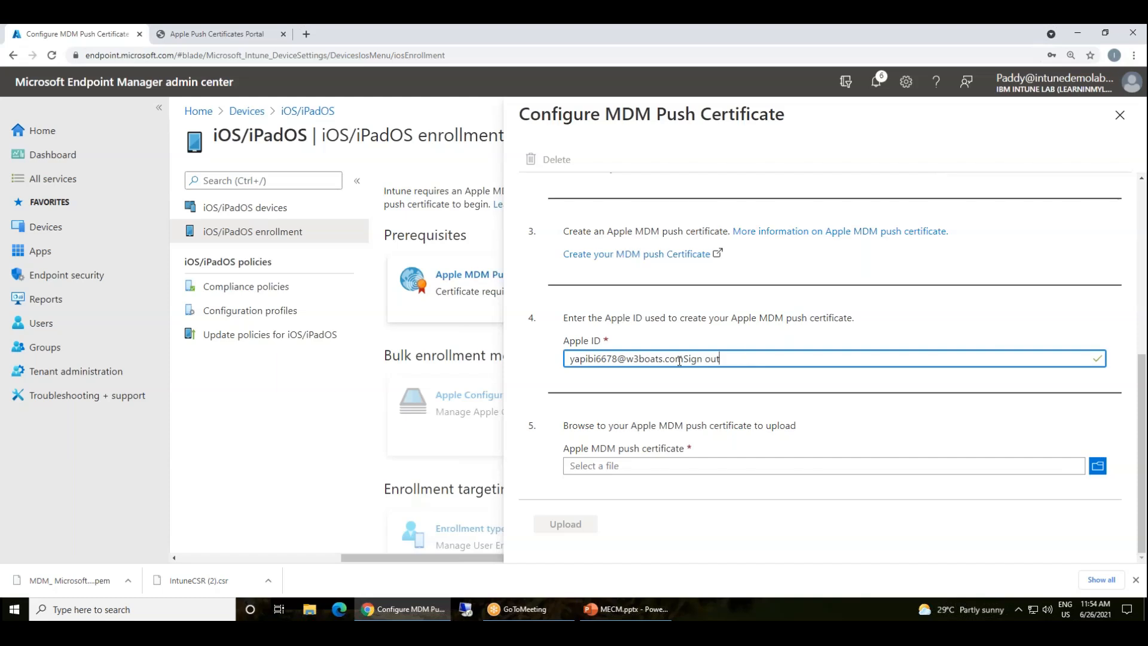
{"action": "left_click_drag", "start_coordinate": [684, 359], "coordinate": [942, 380]}
{"action": "key", "text": "BackSpace"}
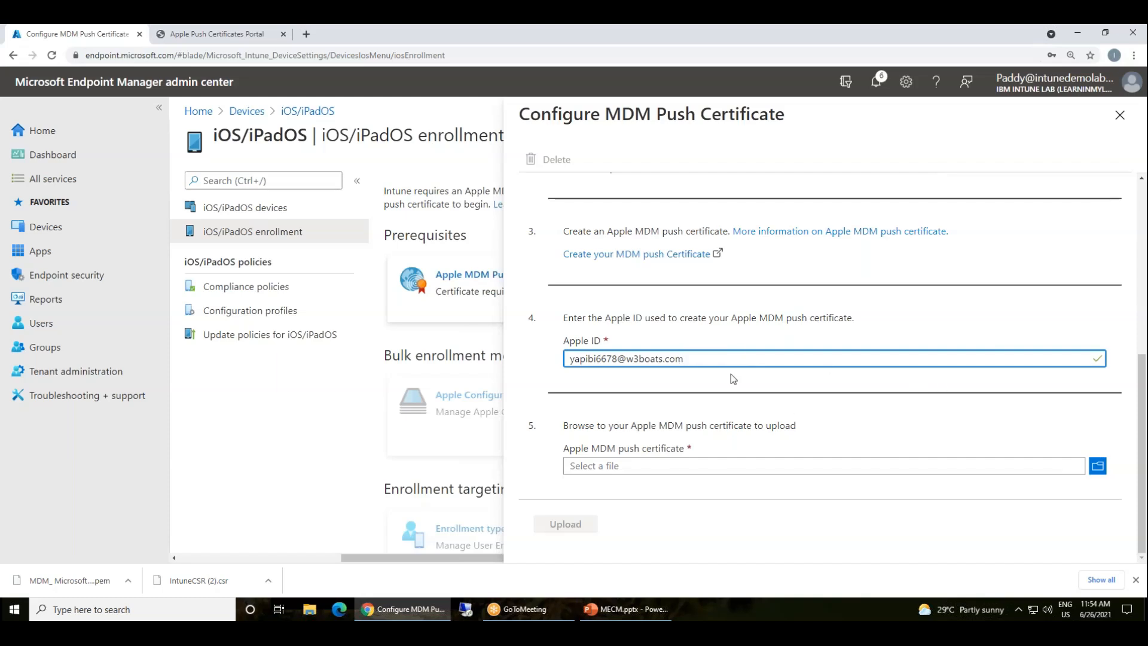
{"action": "left_click", "coordinate": [658, 465]}
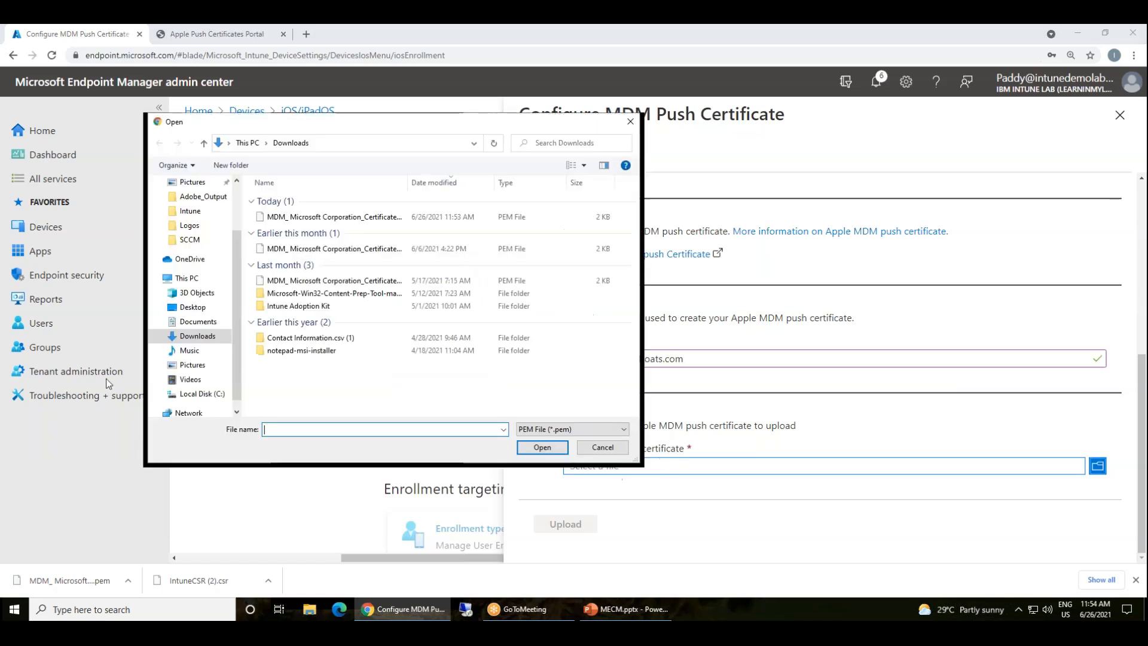
Upload today's MDM push certificate .pem file and close the Configure MDM Push Certificate pane
{"action": "left_click", "coordinate": [385, 91]}
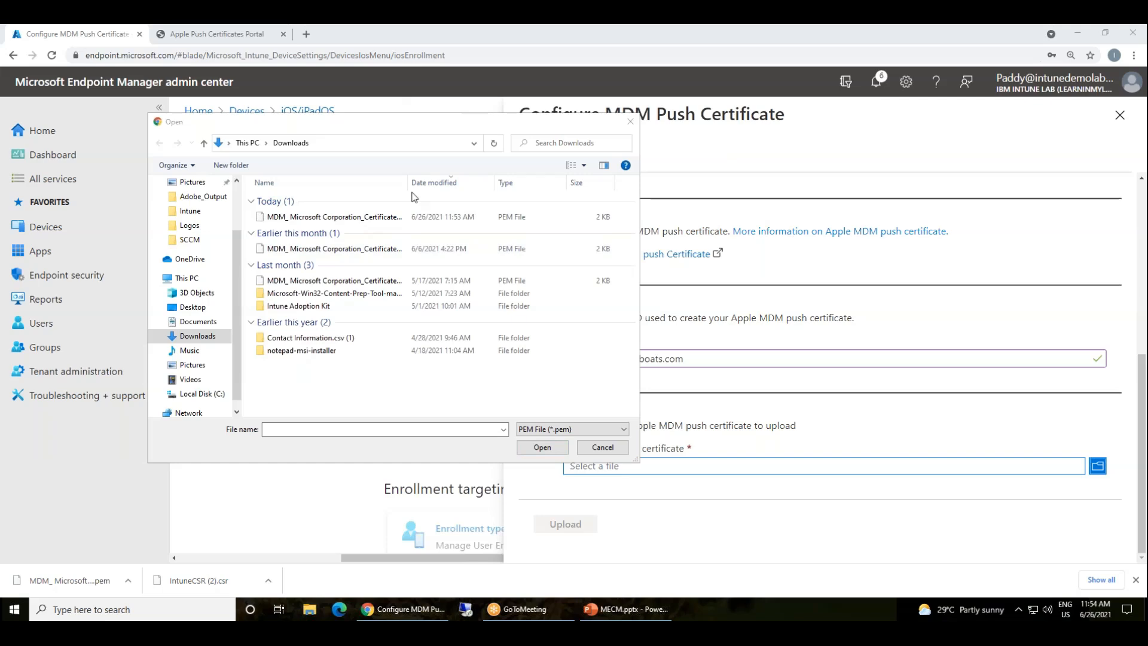
{"action": "left_click_drag", "start_coordinate": [408, 183], "coordinate": [496, 183]}
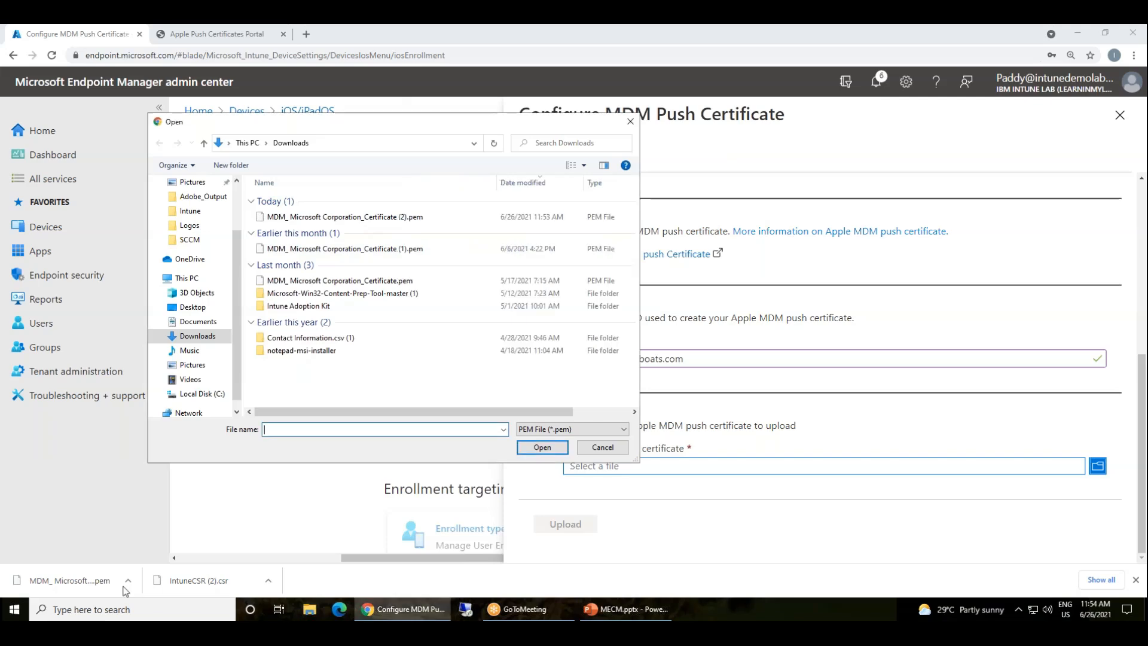
{"action": "double_click", "coordinate": [293, 217]}
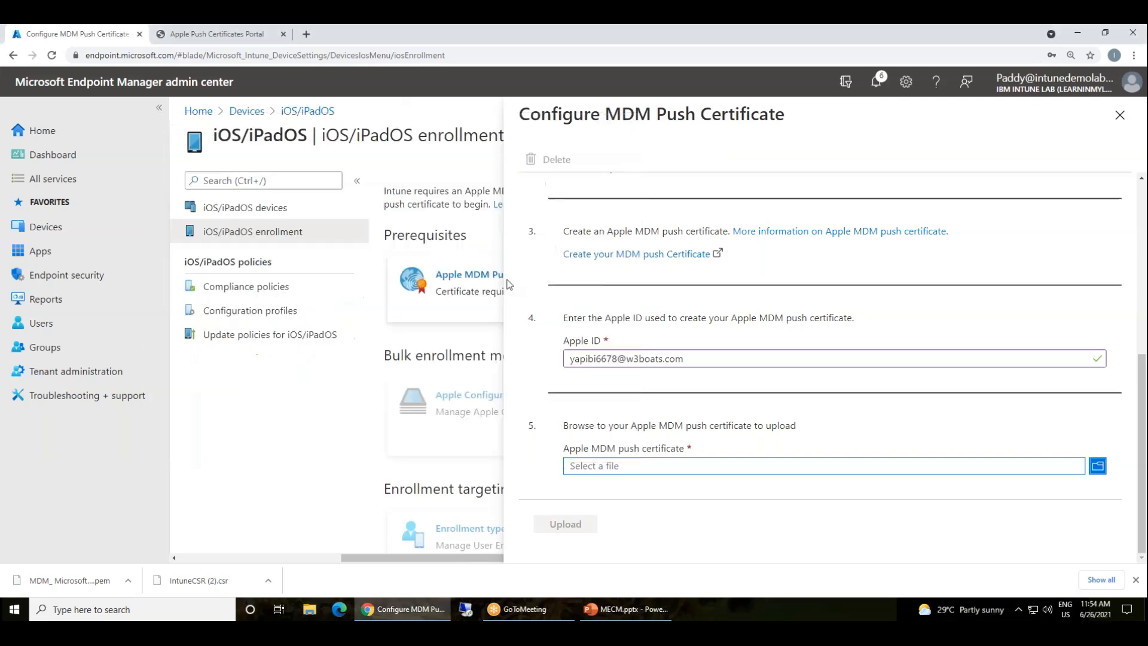
{"action": "left_click", "coordinate": [565, 524]}
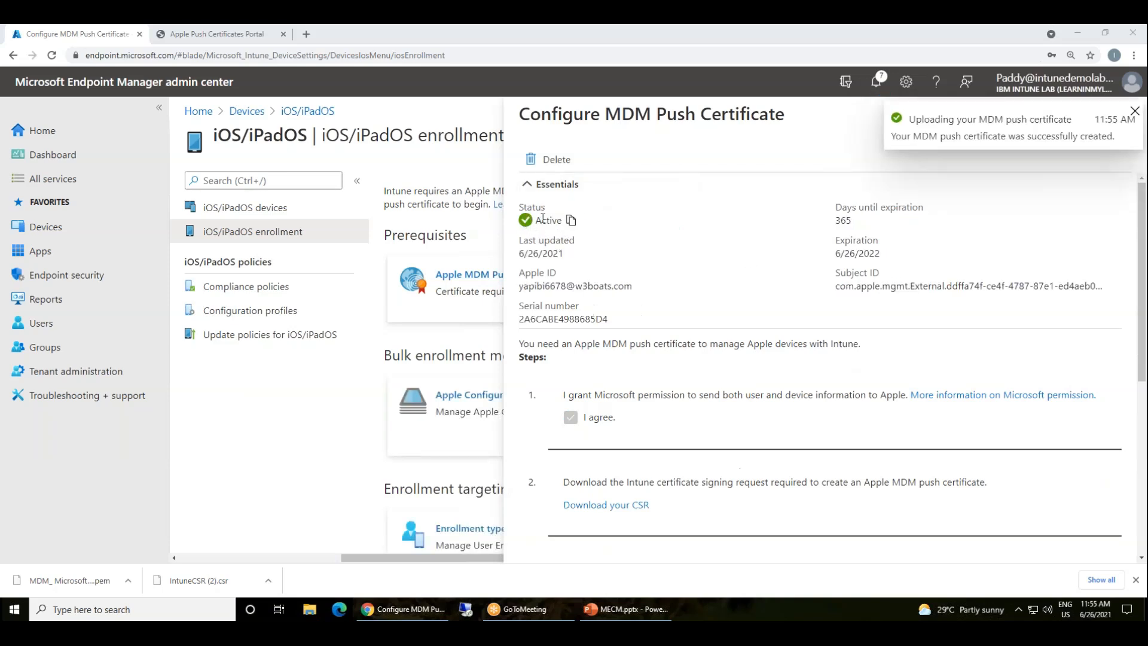
{"action": "scroll", "coordinate": [926, 366], "scroll_direction": "down", "scroll_amount": 5}
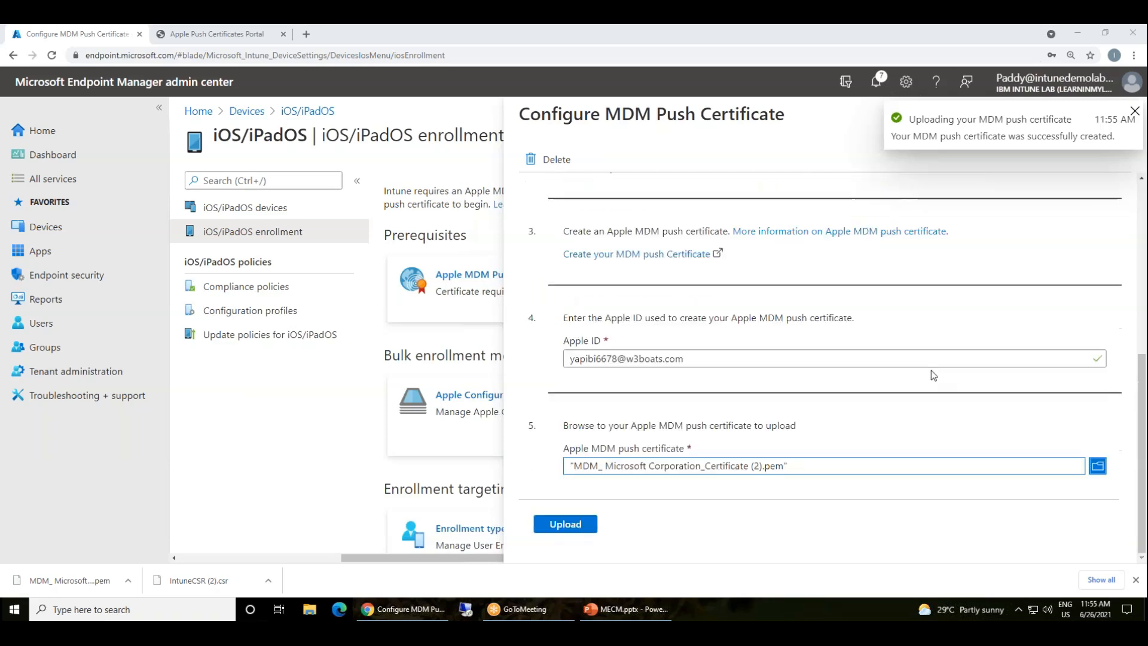
{"action": "left_click", "coordinate": [1119, 115]}
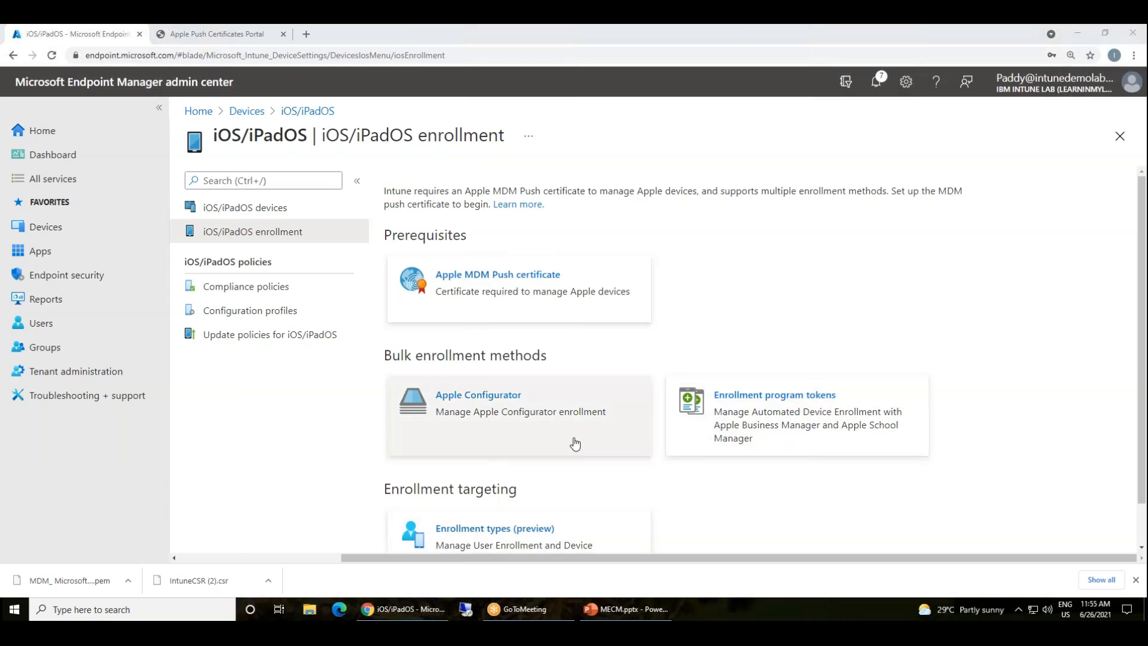
Open iOS/iPadOS Compliance policies, glancing at Configuration profiles, and start Create Policy
{"action": "left_click", "coordinate": [242, 289]}
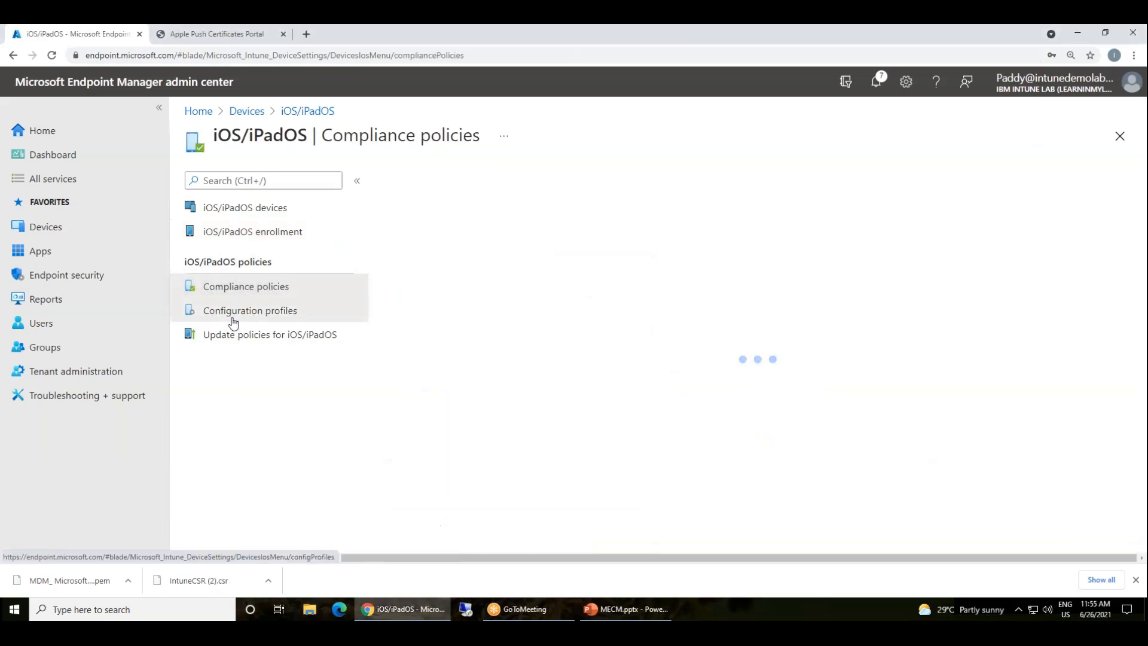
{"action": "left_click", "coordinate": [247, 316]}
{"action": "left_click", "coordinate": [249, 297]}
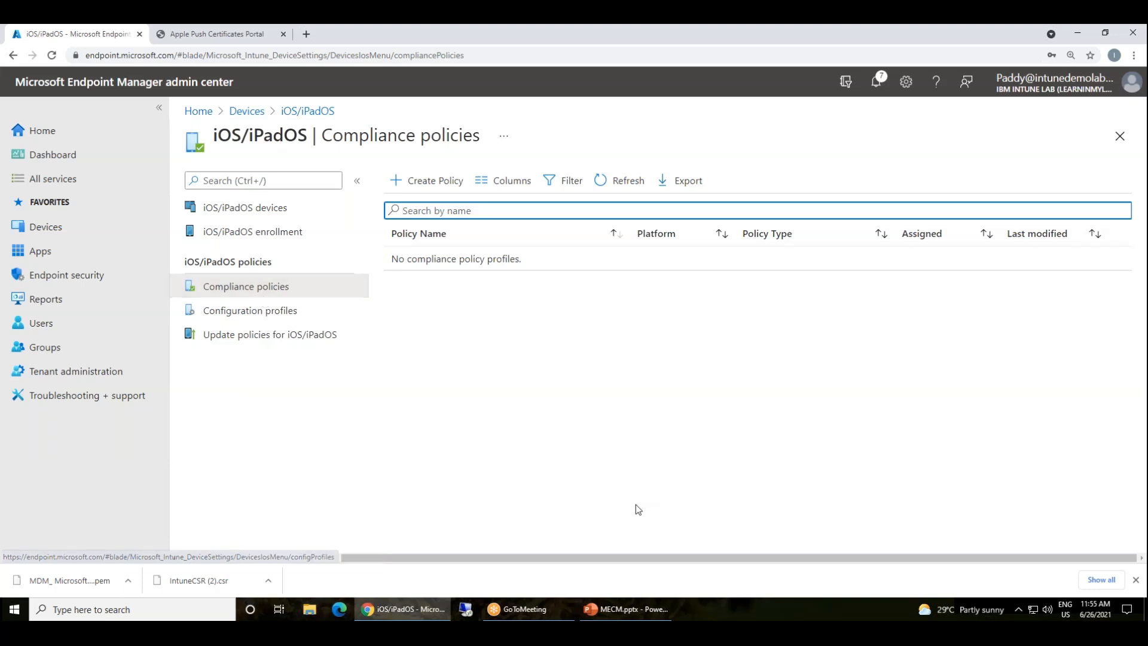
{"action": "left_click", "coordinate": [428, 181]}
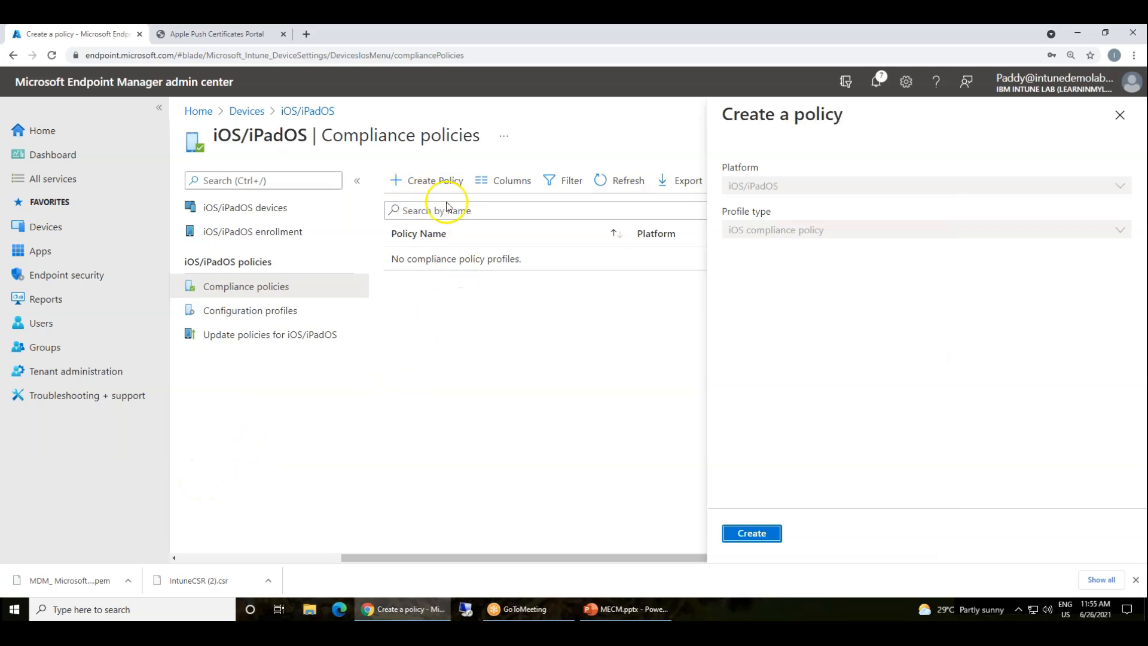
{"action": "left_click_drag", "start_coordinate": [470, 195], "coordinate": [481, 216]}
{"action": "mouse_move", "coordinate": [861, 117]}
{"action": "left_mouse_down"}
{"action": "mouse_move", "coordinate": [687, 224]}
{"action": "mouse_move", "coordinate": [759, 115]}
{"action": "left_mouse_up"}
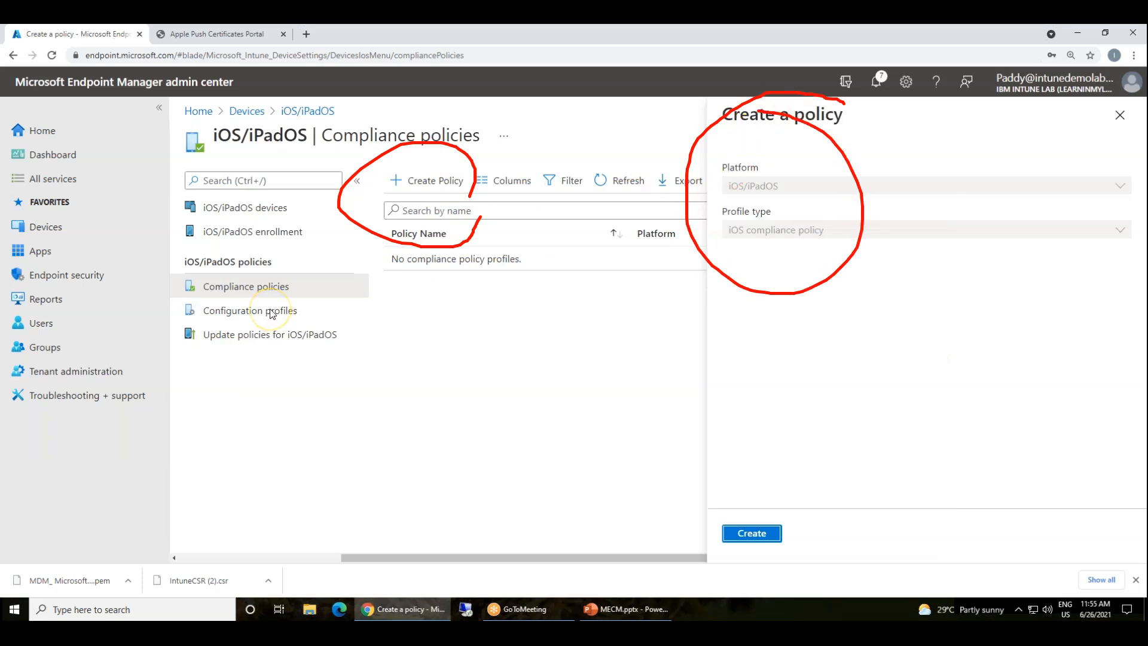
{"action": "left_click_drag", "start_coordinate": [217, 158], "coordinate": [281, 159]}
{"action": "mouse_move", "coordinate": [269, 91]}
{"action": "left_mouse_down"}
{"action": "mouse_move", "coordinate": [244, 142]}
{"action": "mouse_move", "coordinate": [260, 87]}
{"action": "left_mouse_up"}
{"action": "mouse_move", "coordinate": [313, 277]}
{"action": "left_mouse_down"}
{"action": "mouse_move", "coordinate": [179, 264]}
{"action": "mouse_move", "coordinate": [277, 309]}
{"action": "mouse_move", "coordinate": [303, 268]}
{"action": "left_mouse_up"}
{"action": "left_click_drag", "start_coordinate": [197, 269], "coordinate": [123, 205]}
{"action": "mouse_move", "coordinate": [61, 186]}
{"action": "left_mouse_down"}
{"action": "mouse_move", "coordinate": [95, 216]}
{"action": "mouse_move", "coordinate": [98, 156]}
{"action": "mouse_move", "coordinate": [129, 179]}
{"action": "mouse_move", "coordinate": [131, 143]}
{"action": "mouse_move", "coordinate": [186, 187]}
{"action": "mouse_move", "coordinate": [175, 175]}
{"action": "mouse_move", "coordinate": [191, 160]}
{"action": "mouse_move", "coordinate": [197, 180]}
{"action": "left_mouse_up"}
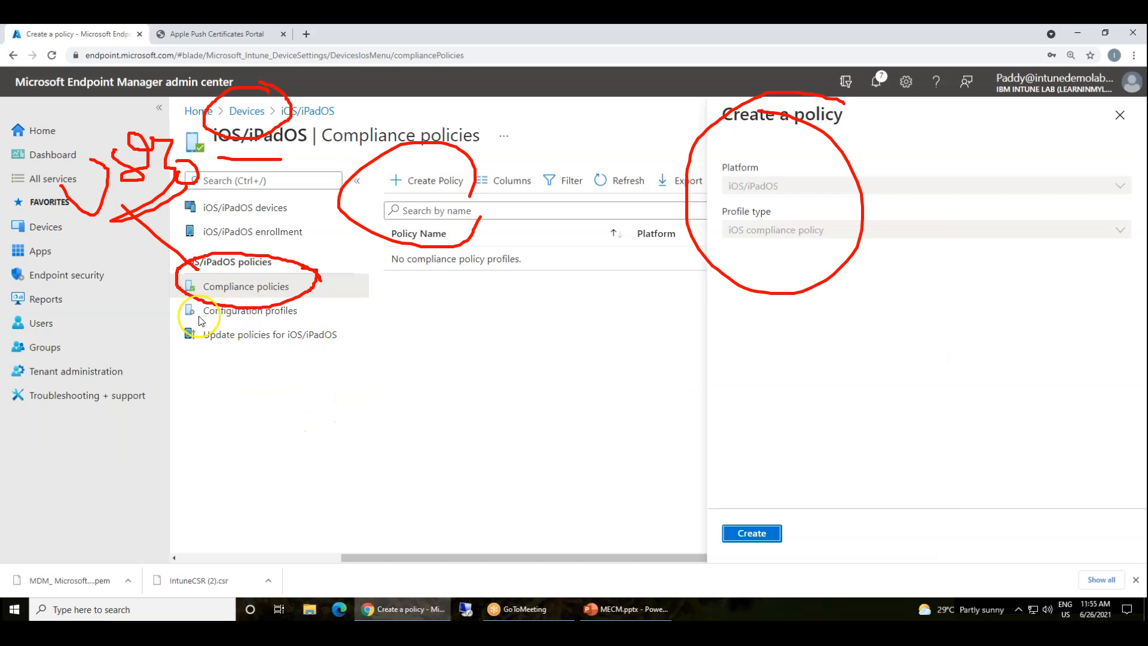
{"action": "left_click_drag", "start_coordinate": [181, 297], "coordinate": [231, 388]}
{"action": "mouse_move", "coordinate": [307, 393]}
{"action": "left_mouse_down"}
{"action": "mouse_move", "coordinate": [347, 299]}
{"action": "mouse_move", "coordinate": [168, 294]}
{"action": "mouse_move", "coordinate": [166, 317]}
{"action": "left_mouse_up"}
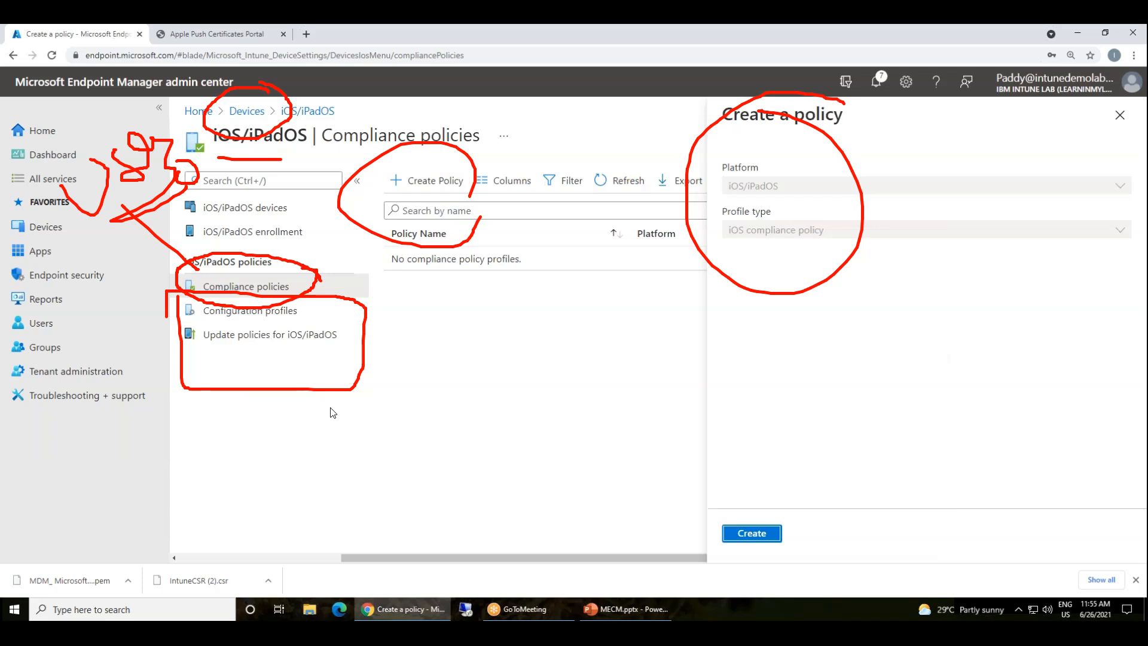
{"action": "mouse_move", "coordinate": [89, 346]}
{"action": "left_mouse_down"}
{"action": "mouse_move", "coordinate": [5, 353]}
{"action": "mouse_move", "coordinate": [92, 351]}
{"action": "mouse_move", "coordinate": [236, 469]}
{"action": "mouse_move", "coordinate": [333, 441]}
{"action": "mouse_move", "coordinate": [323, 487]}
{"action": "left_mouse_up"}
{"action": "mouse_move", "coordinate": [392, 395]}
{"action": "left_mouse_down"}
{"action": "mouse_move", "coordinate": [428, 431]}
{"action": "mouse_move", "coordinate": [545, 395]}
{"action": "left_mouse_up"}
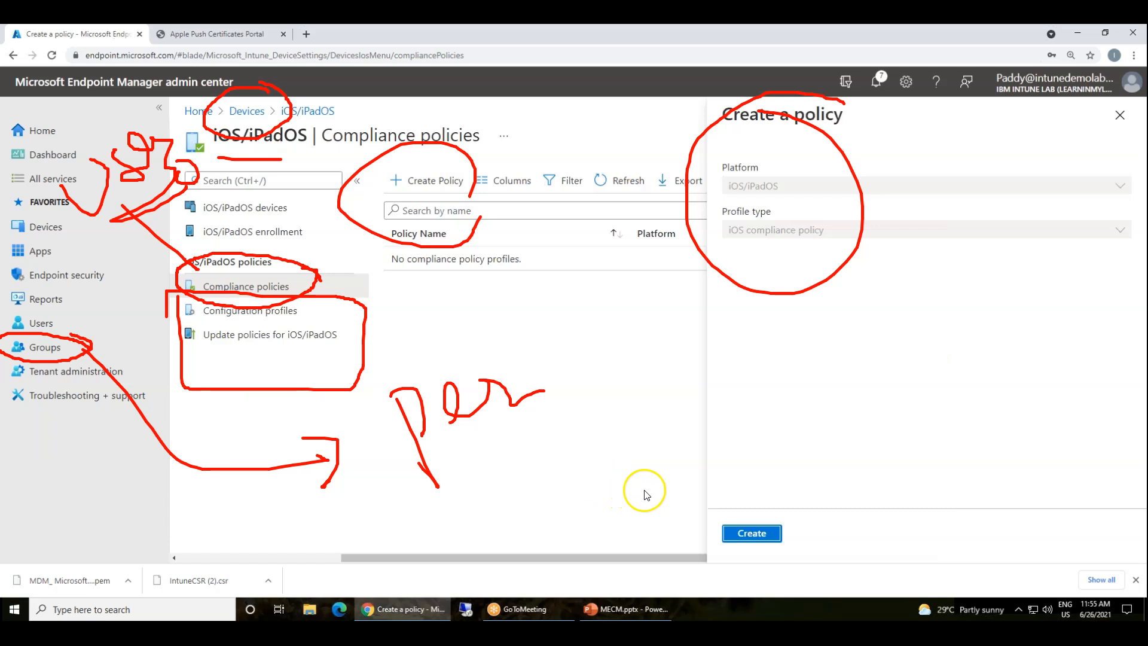
{"action": "mouse_move", "coordinate": [682, 483]}
{"action": "left_mouse_down"}
{"action": "mouse_move", "coordinate": [744, 526]}
{"action": "mouse_move", "coordinate": [854, 512]}
{"action": "mouse_move", "coordinate": [885, 495]}
{"action": "left_mouse_up"}
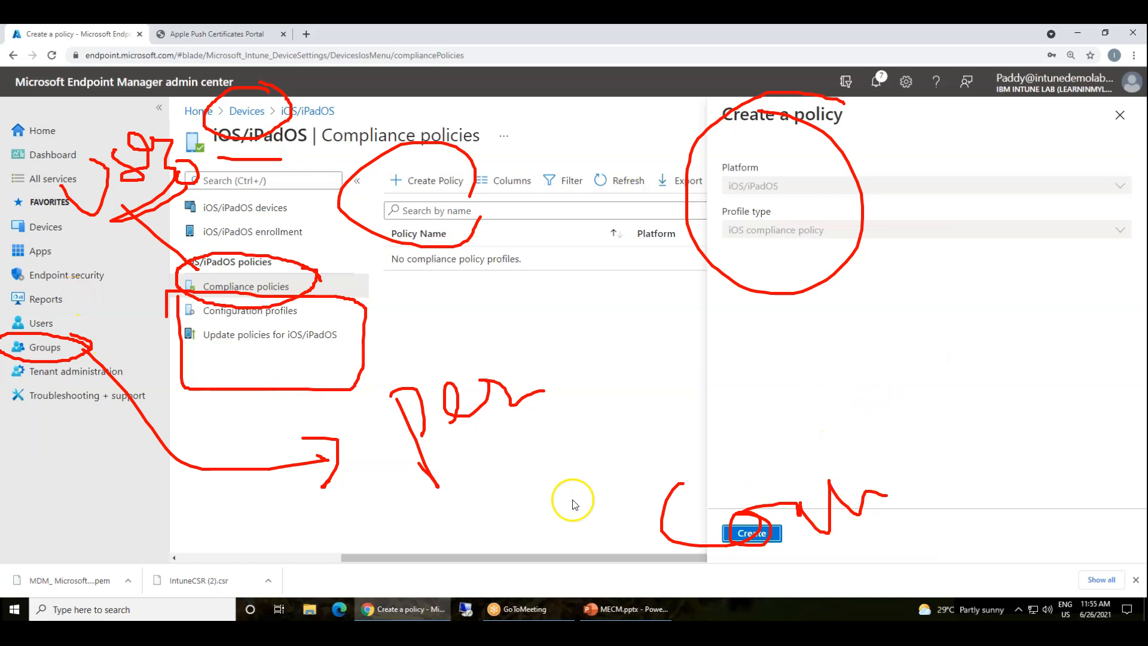
{"action": "mouse_move", "coordinate": [534, 407]}
{"action": "left_mouse_down"}
{"action": "mouse_move", "coordinate": [652, 399]}
{"action": "mouse_move", "coordinate": [660, 383]}
{"action": "mouse_move", "coordinate": [672, 422]}
{"action": "left_mouse_up"}
{"action": "left_click_drag", "start_coordinate": [707, 367], "coordinate": [722, 397]}
{"action": "left_click_drag", "start_coordinate": [715, 331], "coordinate": [697, 333]}
{"action": "left_click_drag", "start_coordinate": [760, 354], "coordinate": [747, 353]}
{"action": "left_click_drag", "start_coordinate": [793, 322], "coordinate": [750, 370]}
{"action": "mouse_move", "coordinate": [537, 411]}
{"action": "left_mouse_down"}
{"action": "mouse_move", "coordinate": [579, 468]}
{"action": "mouse_move", "coordinate": [730, 441]}
{"action": "mouse_move", "coordinate": [812, 399]}
{"action": "left_mouse_up"}
{"action": "left_click_drag", "start_coordinate": [822, 385], "coordinate": [837, 408]}
{"action": "mouse_move", "coordinate": [542, 412]}
{"action": "left_mouse_down"}
{"action": "mouse_move", "coordinate": [543, 392]}
{"action": "mouse_move", "coordinate": [621, 345]}
{"action": "left_mouse_up"}
{"action": "left_click_drag", "start_coordinate": [622, 328], "coordinate": [645, 357]}
{"action": "left_click_drag", "start_coordinate": [653, 317], "coordinate": [664, 328]}
{"action": "left_click_drag", "start_coordinate": [633, 286], "coordinate": [671, 307]}
{"action": "left_click_drag", "start_coordinate": [692, 257], "coordinate": [703, 287]}
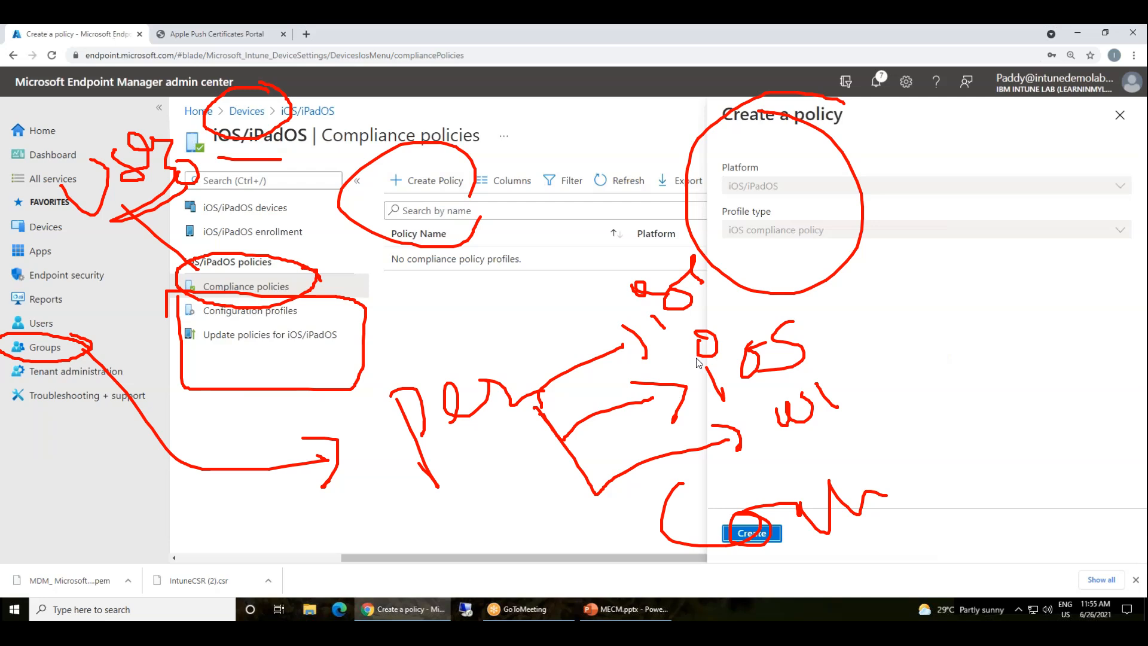
{"action": "mouse_move", "coordinate": [525, 335]}
{"action": "left_mouse_down"}
{"action": "mouse_move", "coordinate": [494, 328]}
{"action": "mouse_move", "coordinate": [411, 480]}
{"action": "mouse_move", "coordinate": [450, 315]}
{"action": "left_mouse_up"}
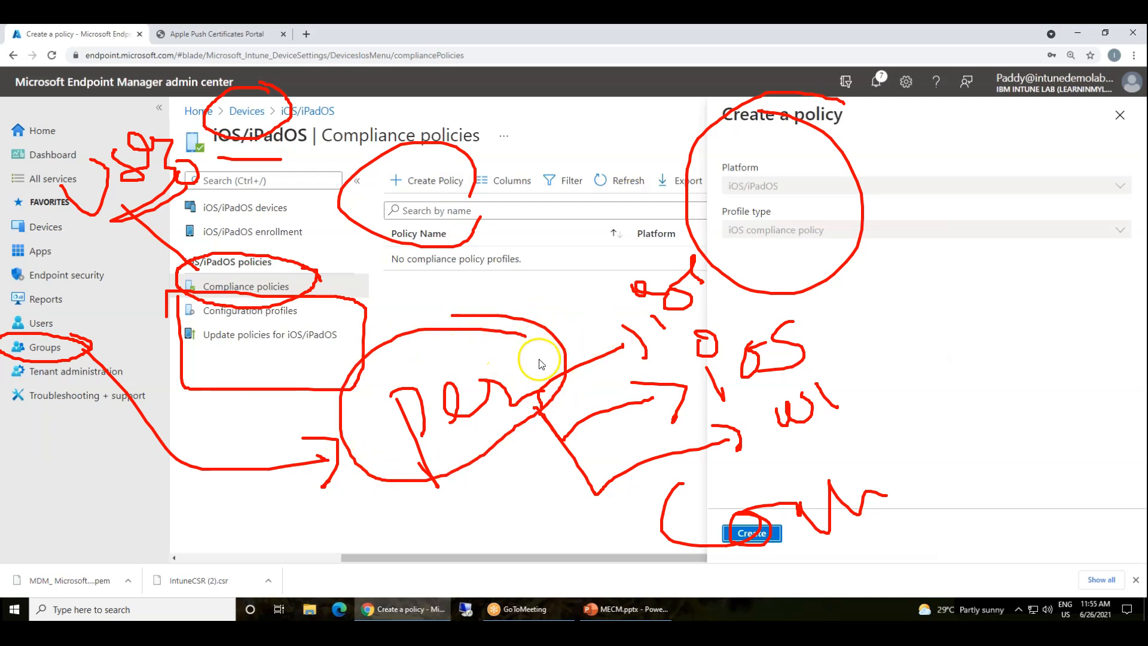
{"action": "mouse_move", "coordinate": [918, 481]}
{"action": "left_mouse_down"}
{"action": "mouse_move", "coordinate": [794, 461]}
{"action": "mouse_move", "coordinate": [941, 508]}
{"action": "mouse_move", "coordinate": [876, 467]}
{"action": "left_mouse_up"}
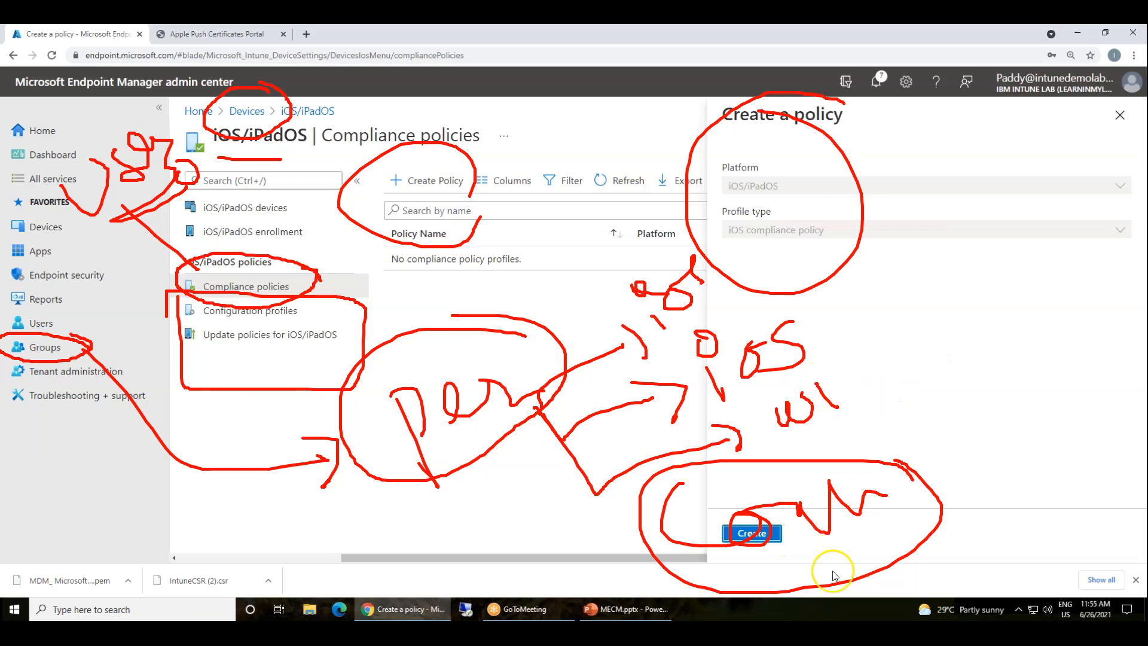
{"action": "mouse_move", "coordinate": [923, 482]}
{"action": "left_mouse_down"}
{"action": "mouse_move", "coordinate": [955, 375]}
{"action": "mouse_move", "coordinate": [1036, 481]}
{"action": "left_mouse_up"}
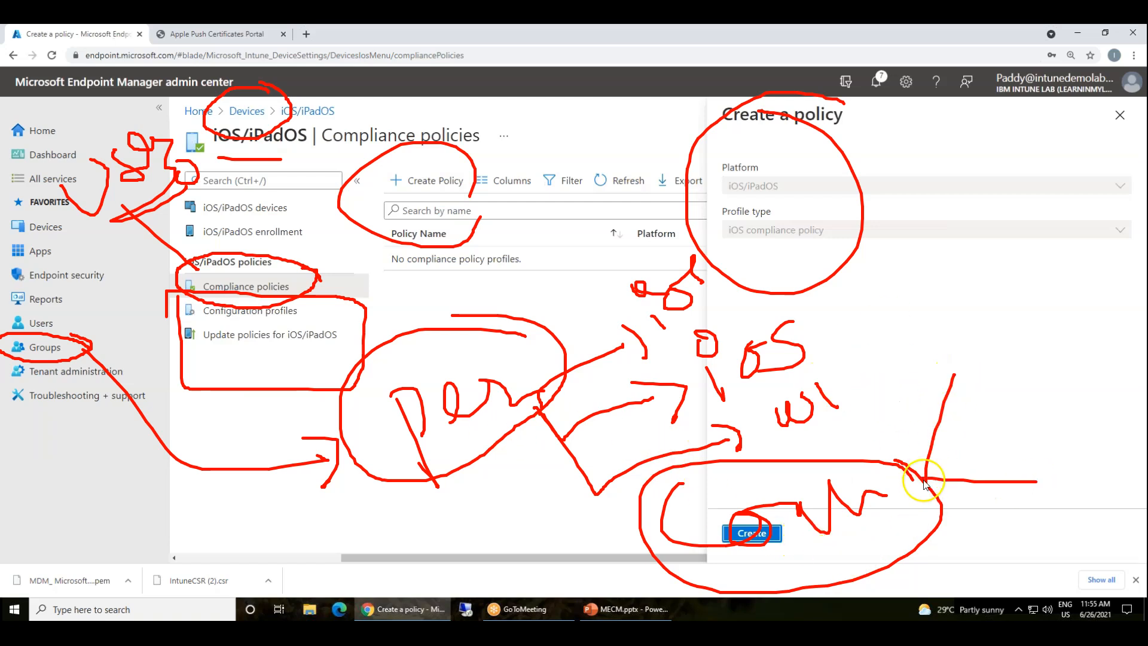
{"action": "left_click_drag", "start_coordinate": [924, 480], "coordinate": [998, 385]}
{"action": "mouse_move", "coordinate": [918, 309]}
{"action": "left_mouse_down"}
{"action": "mouse_move", "coordinate": [1012, 494]}
{"action": "mouse_move", "coordinate": [1102, 395]}
{"action": "mouse_move", "coordinate": [916, 312]}
{"action": "mouse_move", "coordinate": [915, 333]}
{"action": "left_mouse_up"}
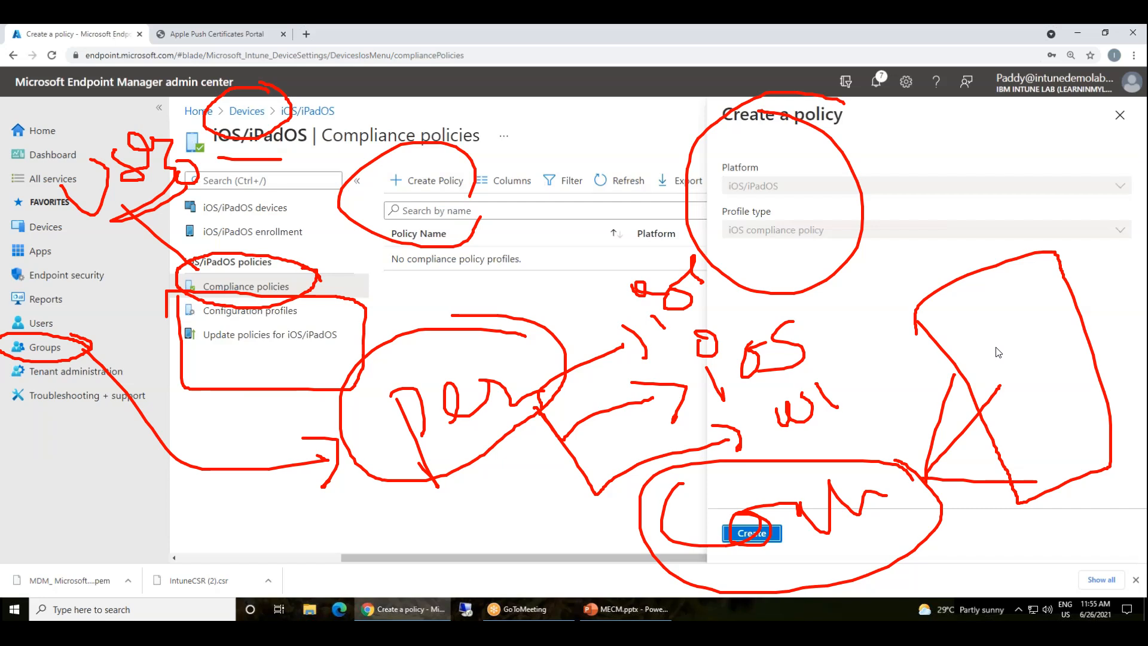
{"action": "mouse_move", "coordinate": [952, 253]}
{"action": "left_mouse_down"}
{"action": "mouse_move", "coordinate": [979, 261]}
{"action": "mouse_move", "coordinate": [990, 231]}
{"action": "left_mouse_up"}
{"action": "left_click_drag", "start_coordinate": [314, 414], "coordinate": [362, 366]}
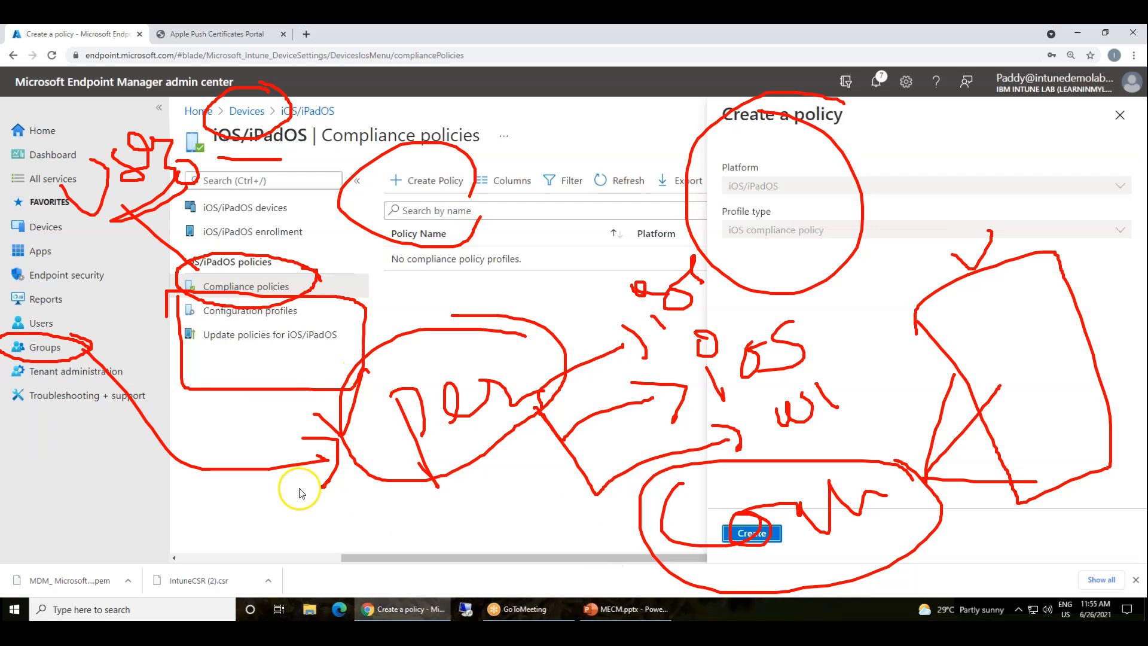
{"action": "left_click_drag", "start_coordinate": [389, 464], "coordinate": [643, 545]}
{"action": "left_click_drag", "start_coordinate": [592, 527], "coordinate": [644, 542]}
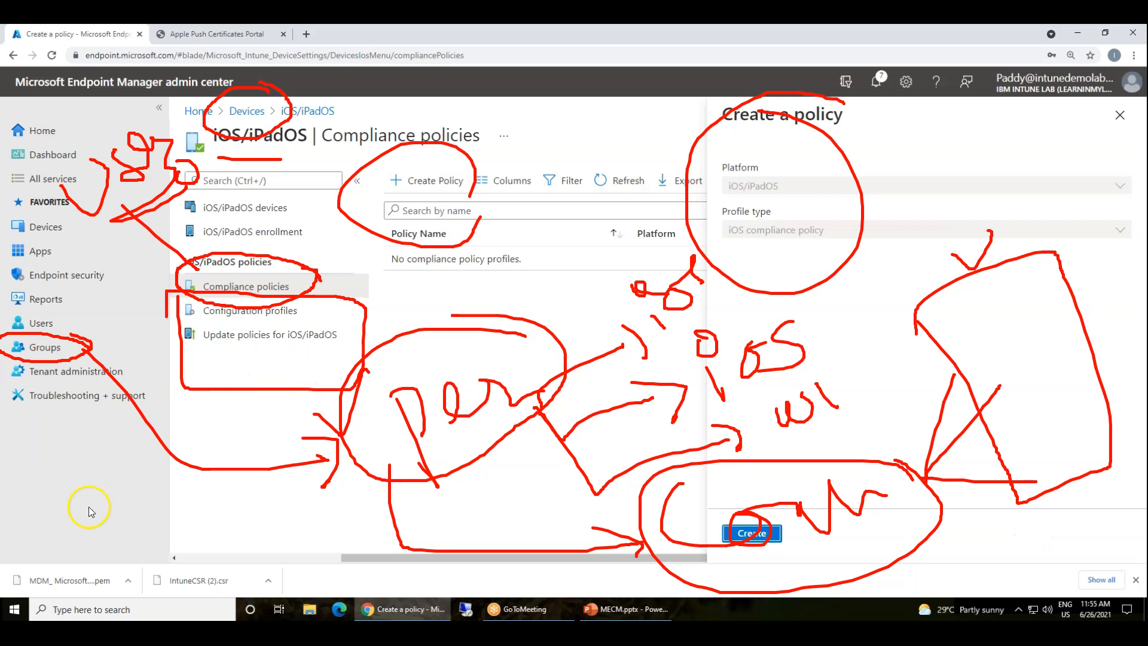
{"action": "mouse_move", "coordinate": [38, 472]}
{"action": "left_mouse_down"}
{"action": "mouse_move", "coordinate": [282, 358]}
{"action": "mouse_move", "coordinate": [256, 378]}
{"action": "mouse_move", "coordinate": [305, 378]}
{"action": "mouse_move", "coordinate": [245, 361]}
{"action": "left_mouse_up"}
{"action": "mouse_move", "coordinate": [206, 415]}
{"action": "left_mouse_down"}
{"action": "mouse_move", "coordinate": [246, 349]}
{"action": "mouse_move", "coordinate": [266, 347]}
{"action": "left_mouse_up"}
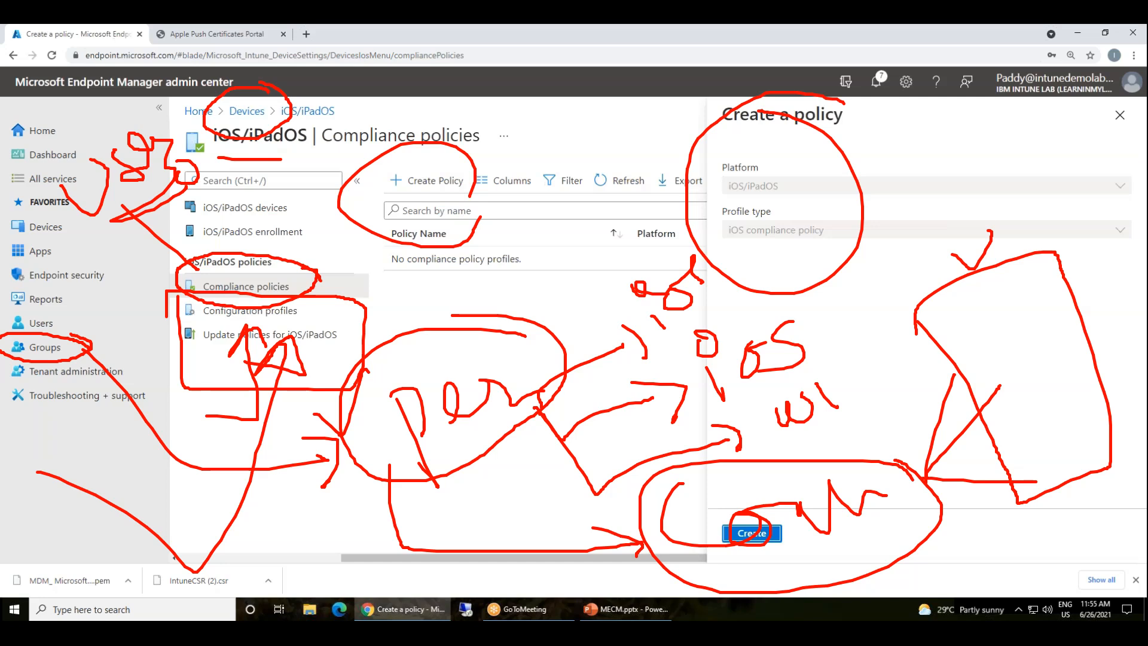
{"action": "key", "text": "Escape"}
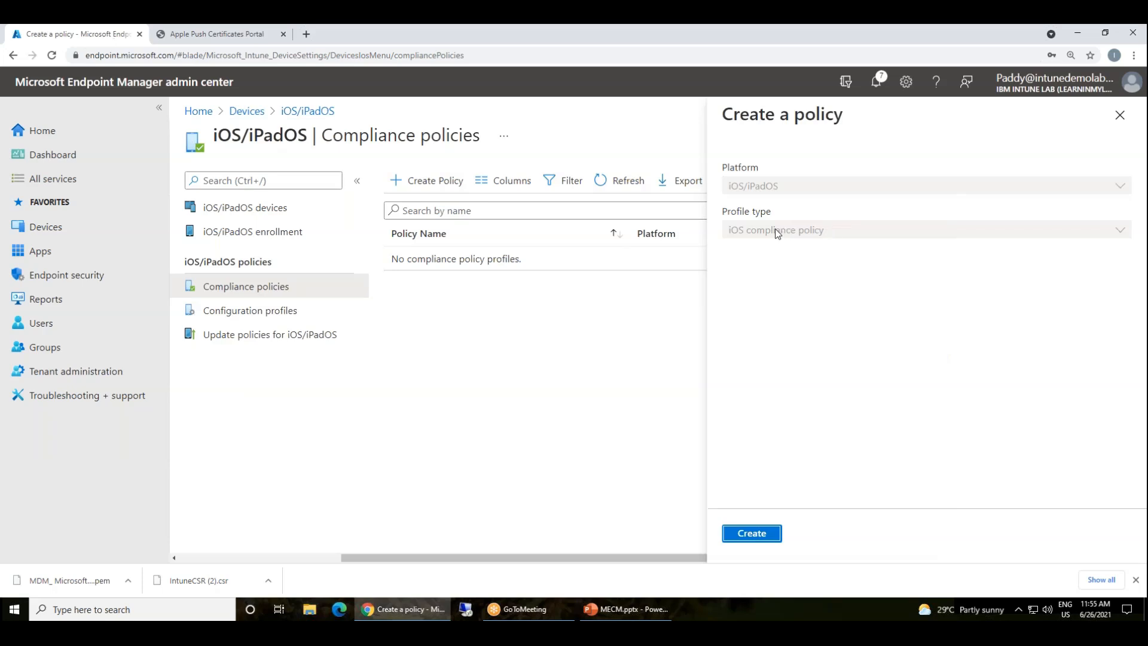
Name the policy 'iOS compliance policy' and continue past Basics
{"action": "left_click", "coordinate": [751, 532]}
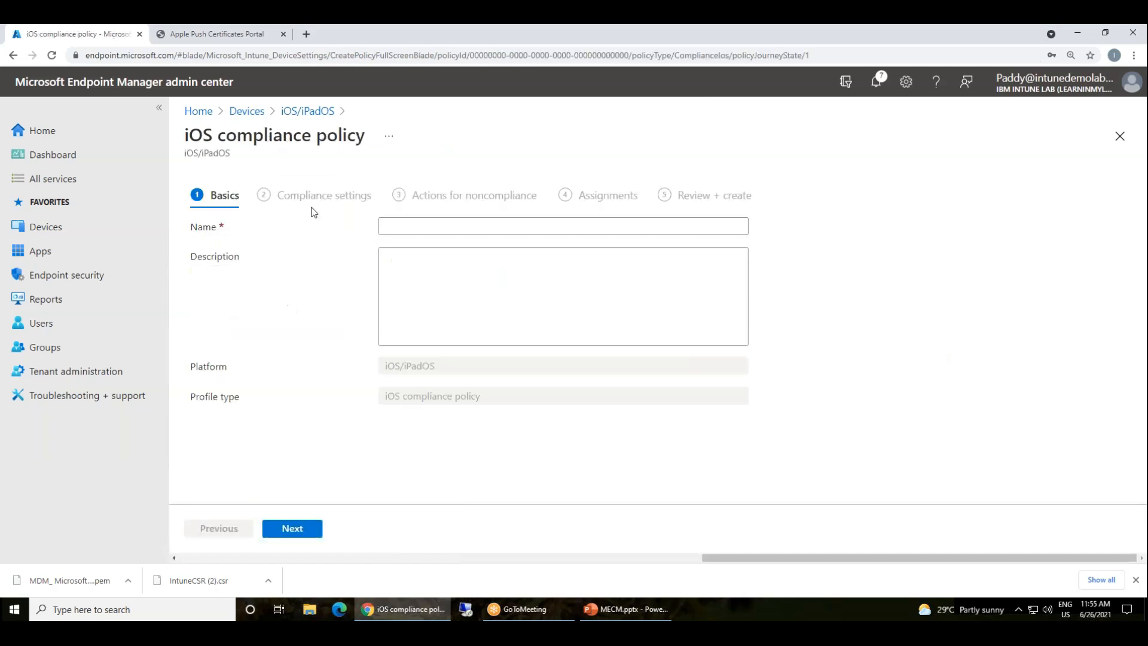
{"action": "triple_click", "coordinate": [281, 139]}
{"action": "key", "text": "ctrl+c"}
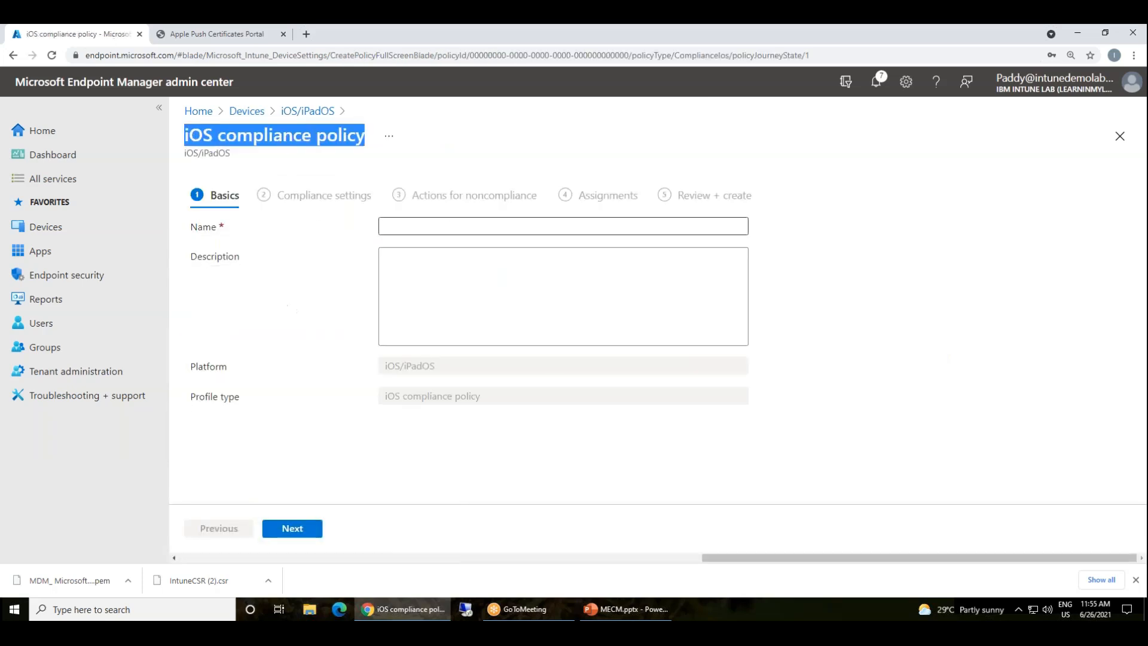
{"action": "left_click", "coordinate": [418, 226]}
{"action": "key", "text": "ctrl+v"}
{"action": "left_click", "coordinate": [292, 528]}
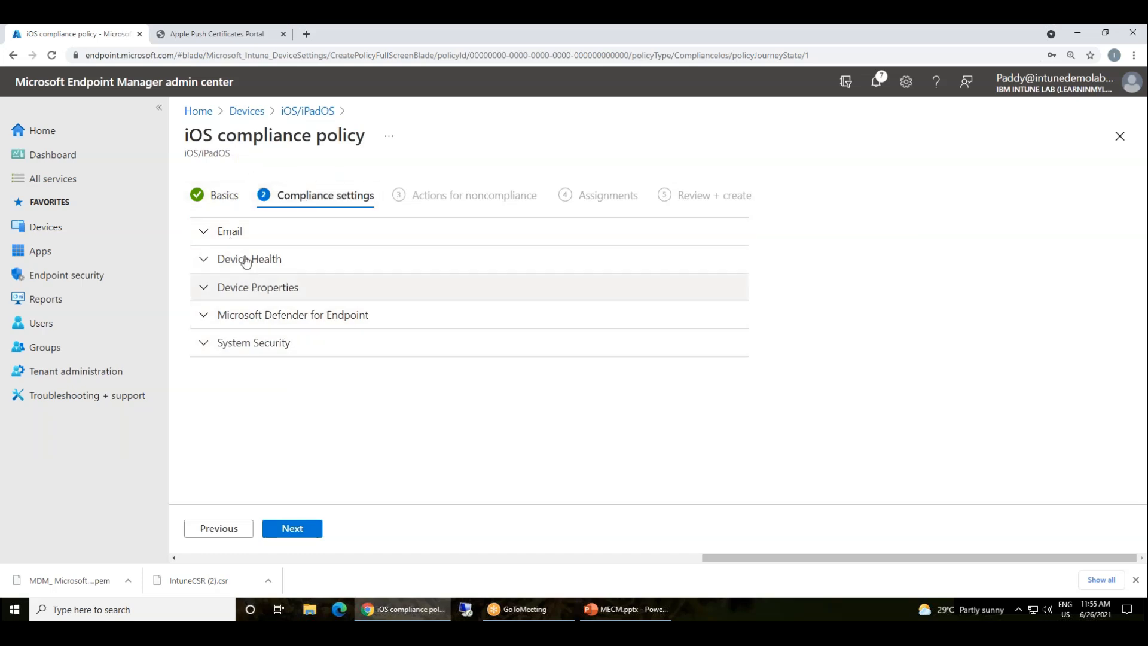
Require a password to unlock devices under System Security
{"action": "left_click", "coordinate": [253, 343]}
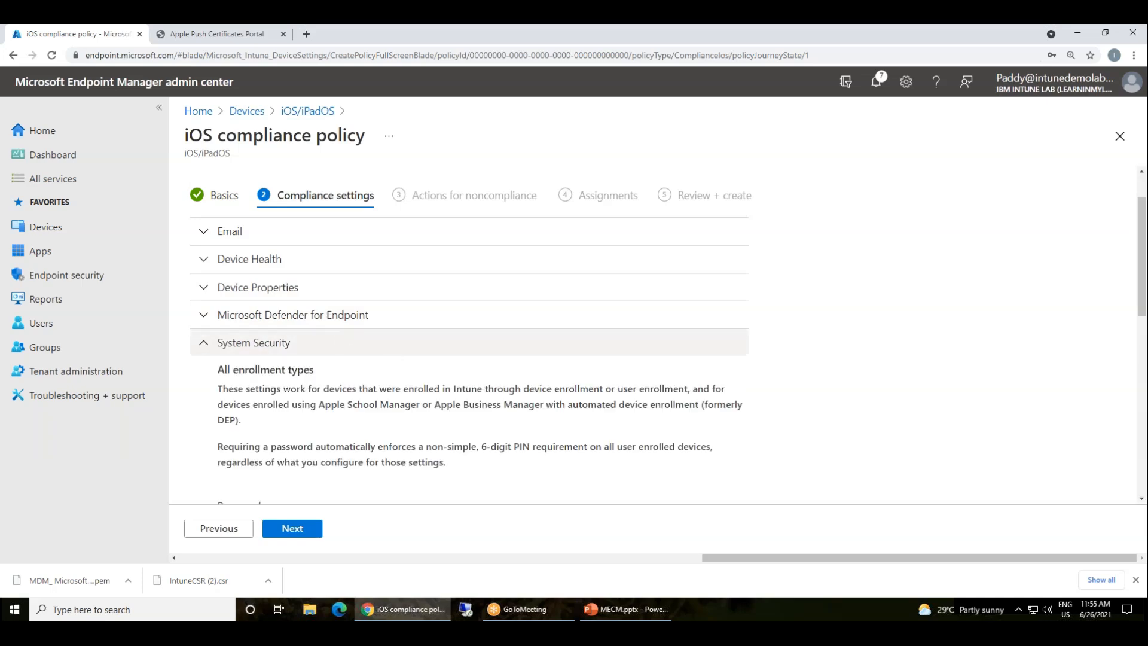
{"action": "scroll", "coordinate": [345, 323], "scroll_direction": "down", "scroll_amount": 5}
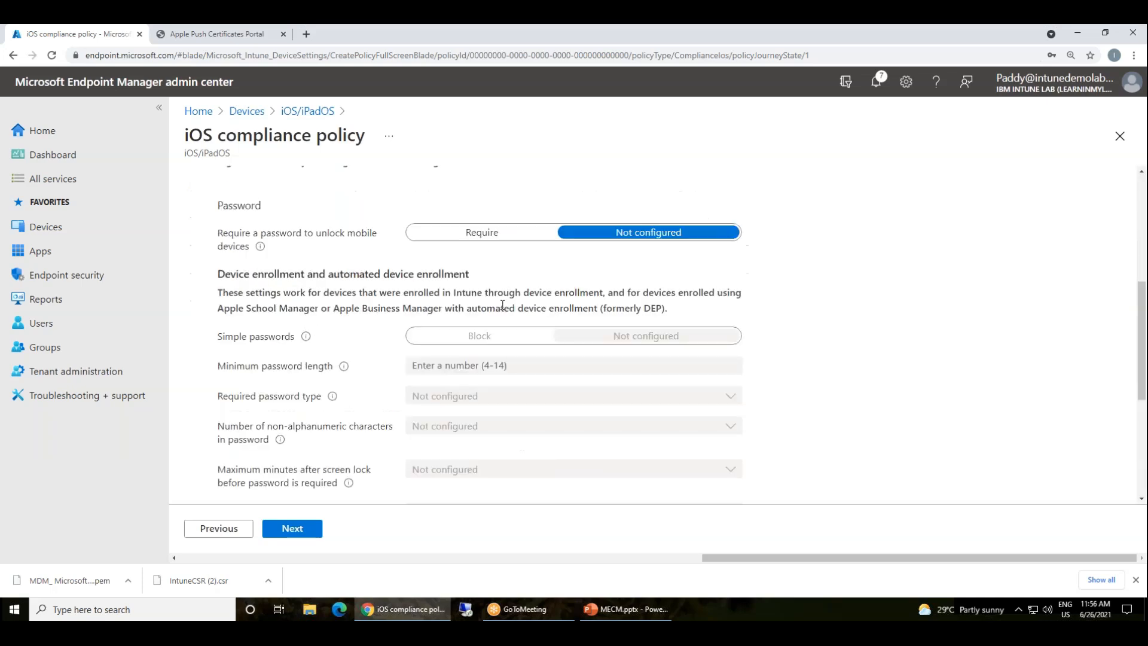
{"action": "left_click", "coordinate": [452, 236]}
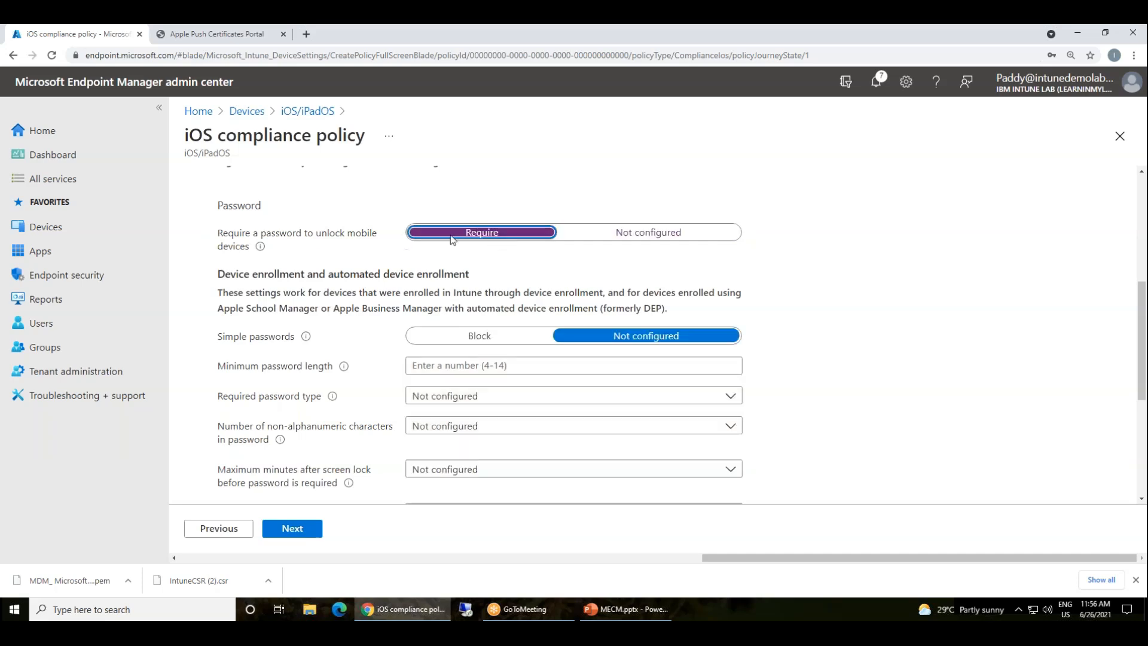
{"action": "scroll", "coordinate": [251, 397], "scroll_direction": "up", "scroll_amount": 1}
{"action": "scroll", "coordinate": [242, 332], "scroll_direction": "up", "scroll_amount": 4}
{"action": "left_click", "coordinate": [241, 337]}
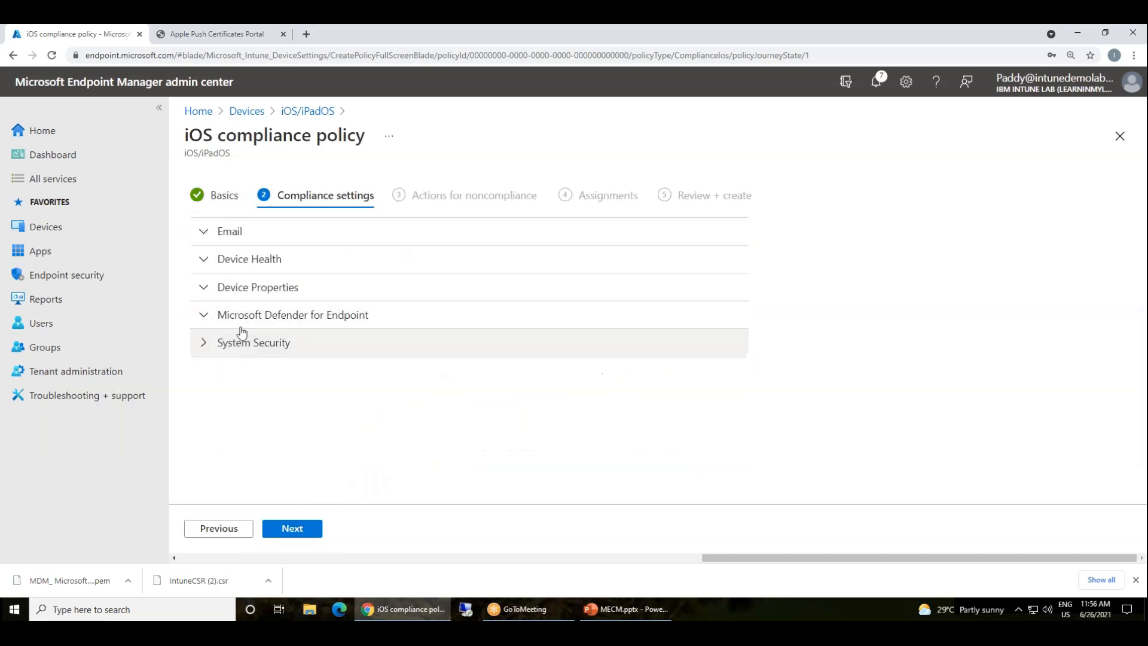
Set the minimum OS version to 11.0 under Device Properties
{"action": "left_click", "coordinate": [249, 292]}
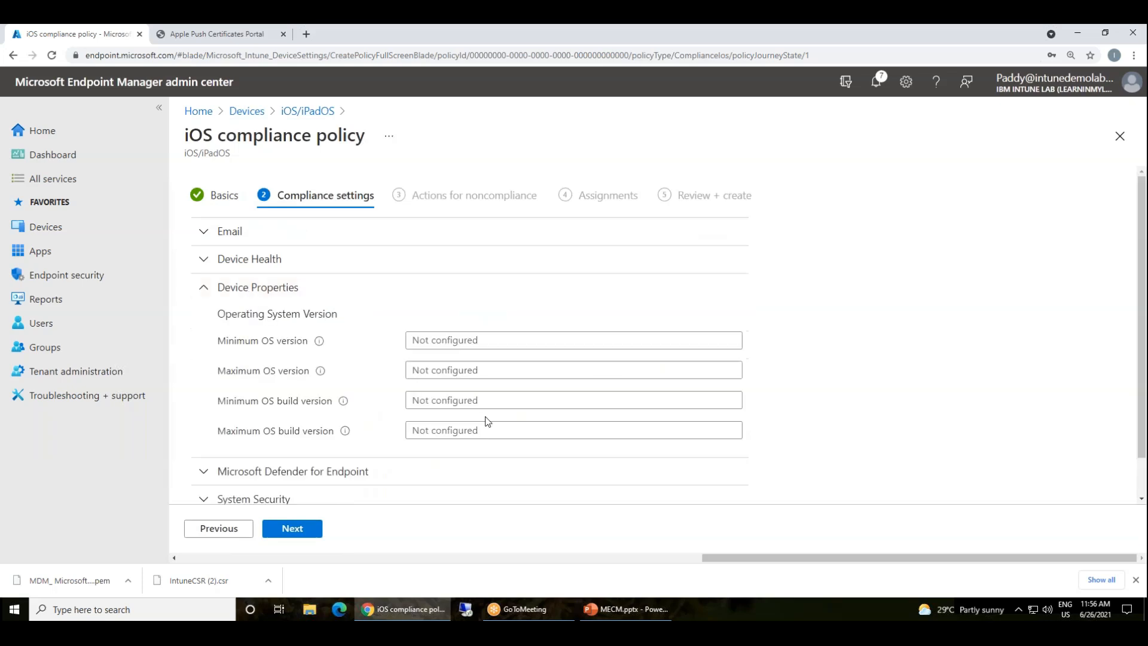
{"action": "left_click", "coordinate": [482, 369]}
{"action": "left_click", "coordinate": [508, 340]}
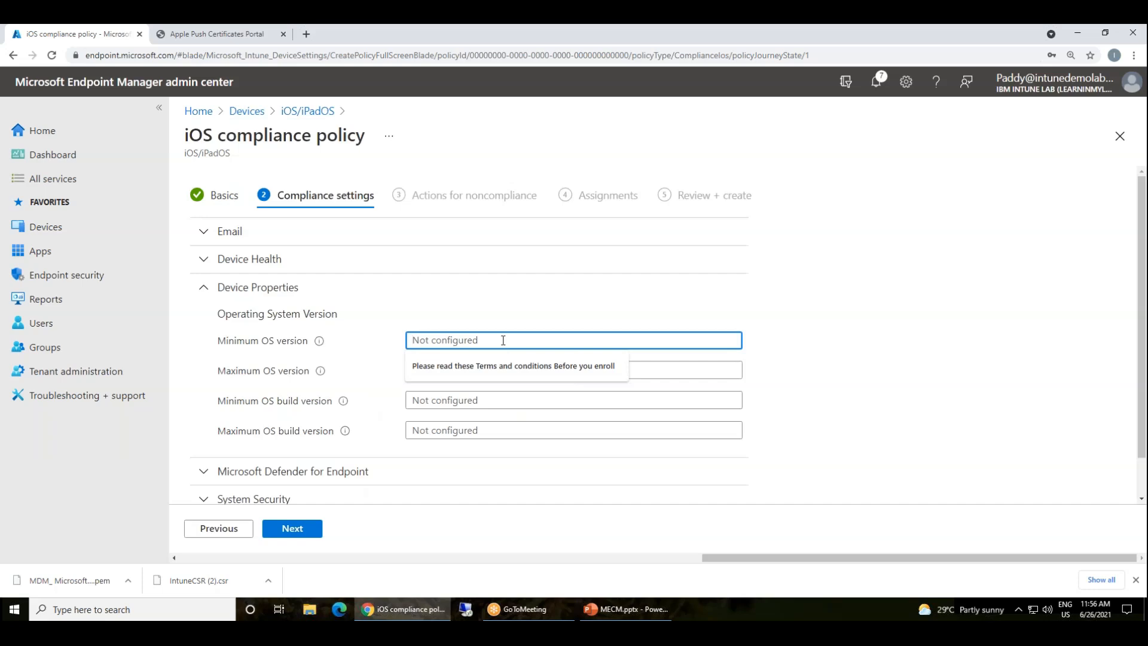
{"action": "type", "text": "11"}
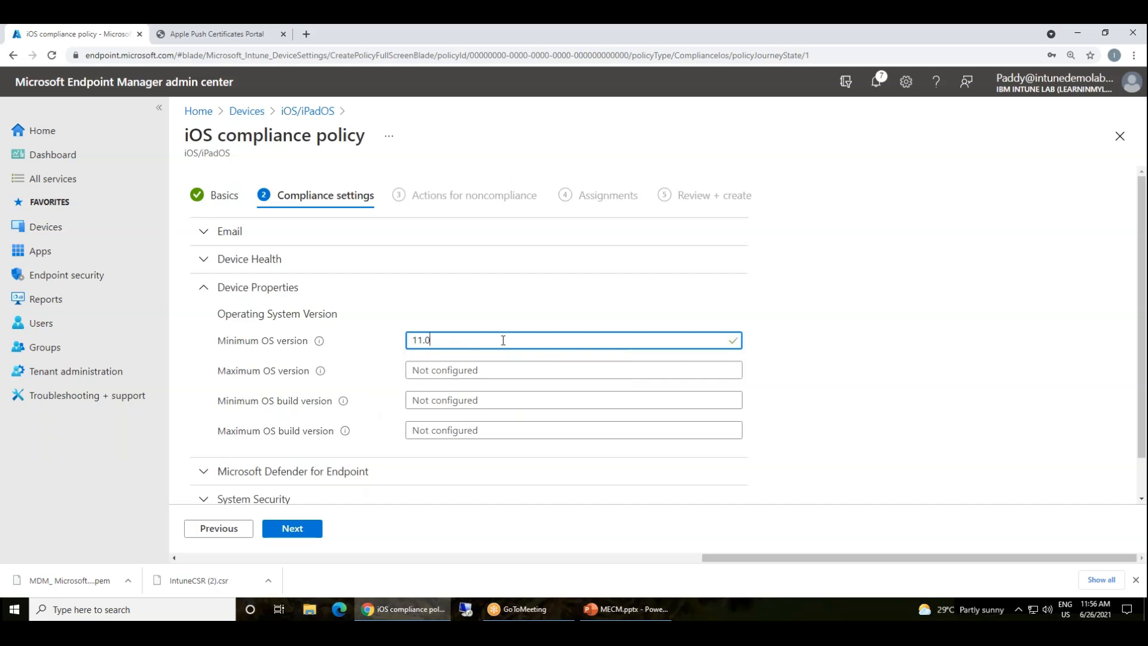
{"action": "left_click", "coordinate": [281, 288]}
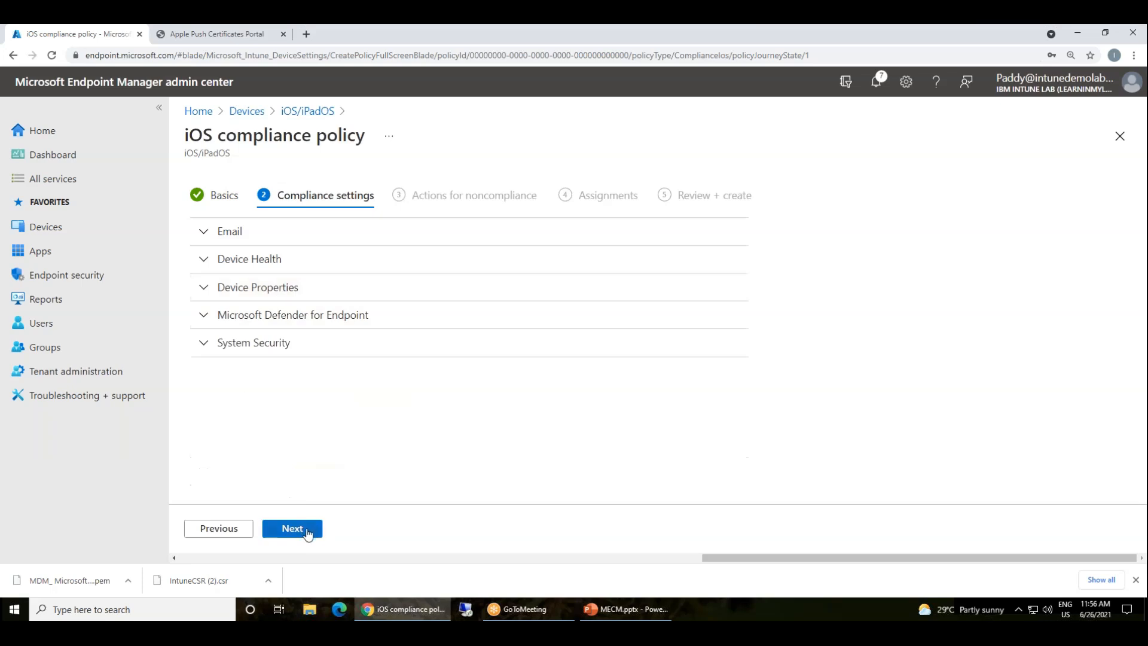
Skip noncompliance actions, add all users, create the policy, then go back to Devices
{"action": "left_click", "coordinate": [292, 529]}
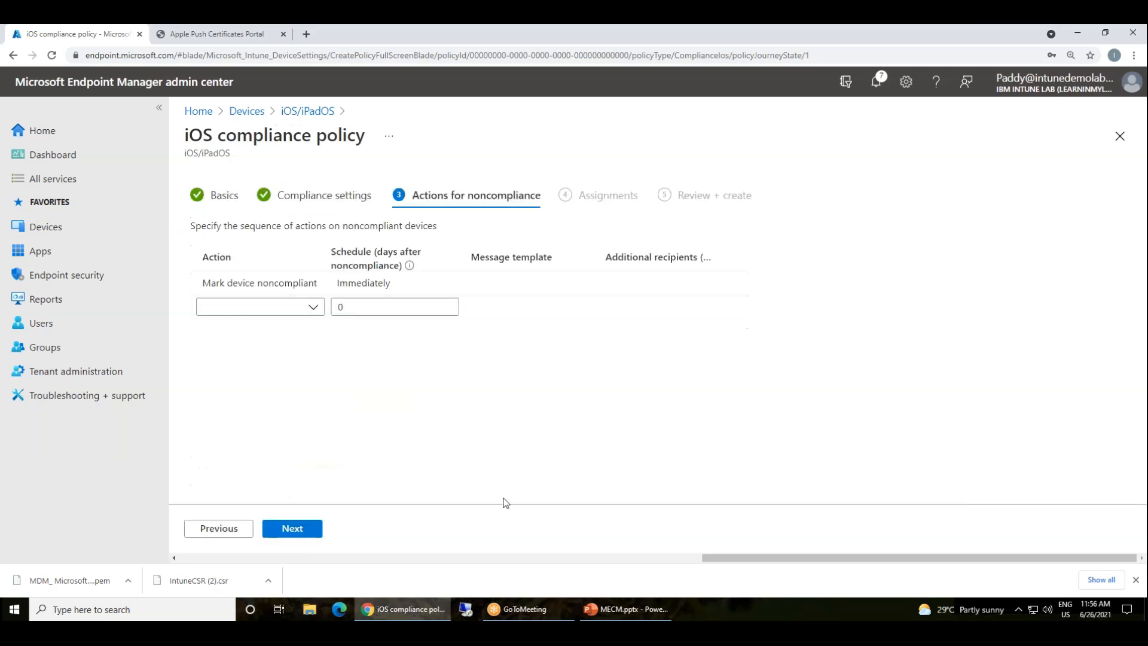
{"action": "left_click", "coordinate": [292, 528]}
{"action": "left_click", "coordinate": [316, 248]}
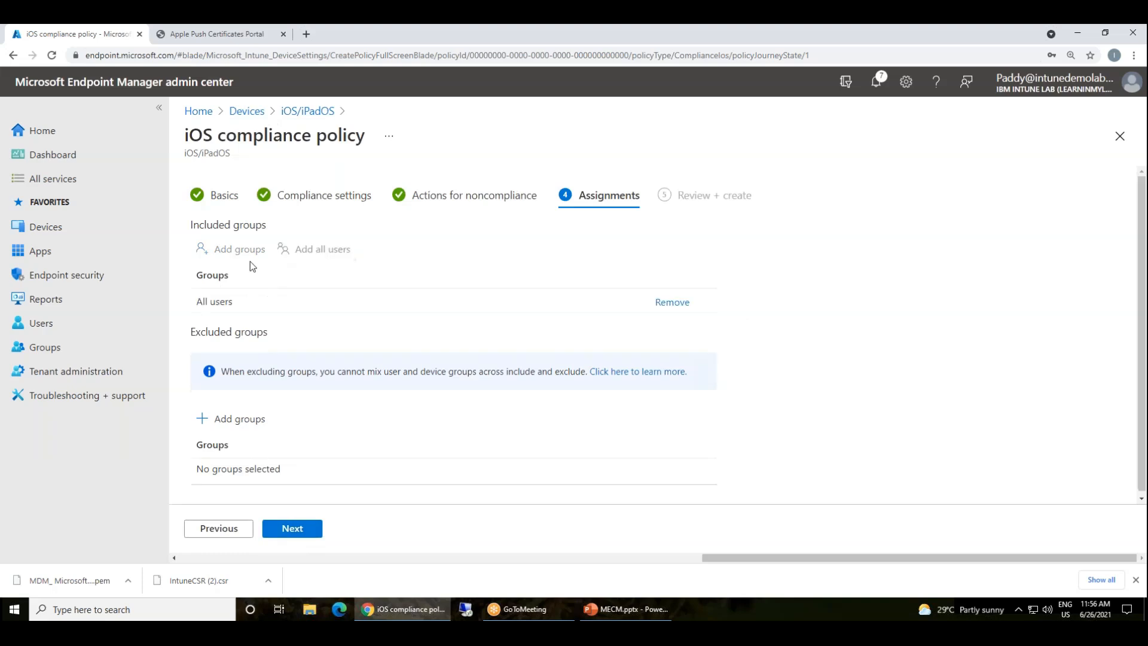
{"action": "left_click", "coordinate": [302, 529]}
{"action": "left_click", "coordinate": [302, 529]}
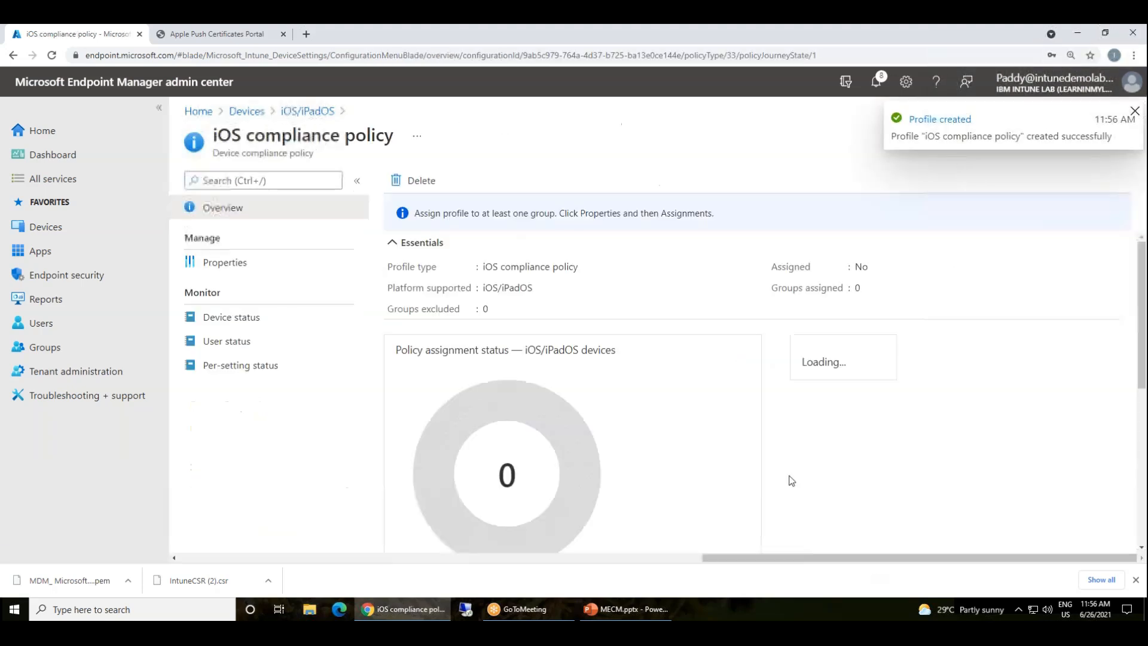
{"action": "left_click", "coordinate": [246, 111]}
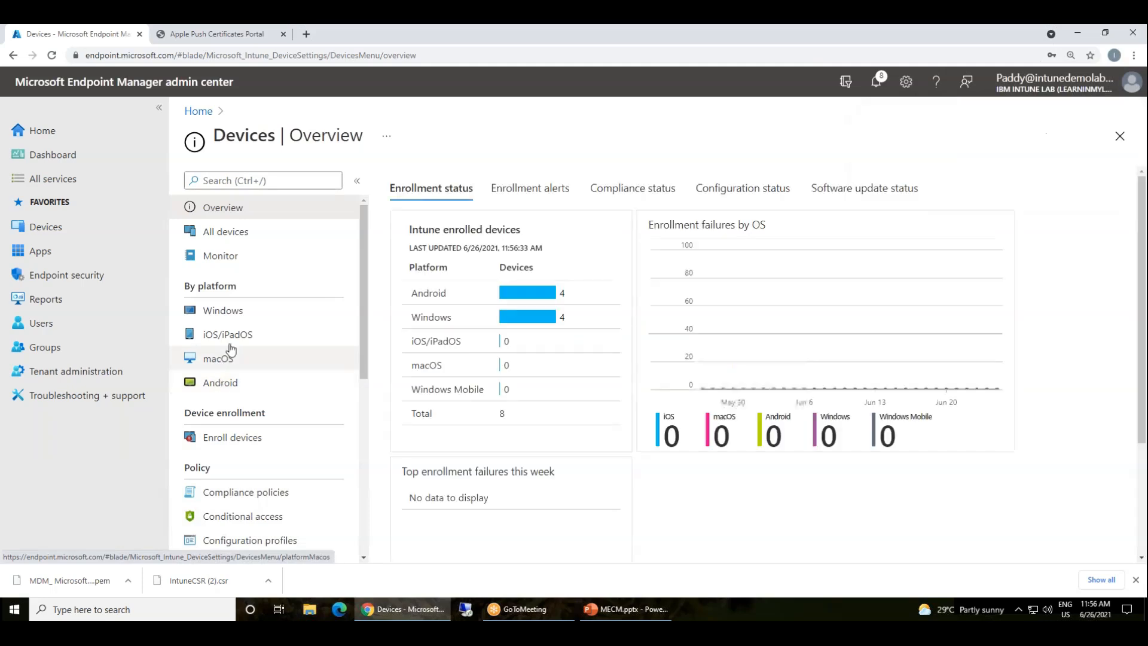
Create a new iOS/iPadOS configuration profile with the Device restrictions profile type
{"action": "left_click", "coordinate": [227, 335]}
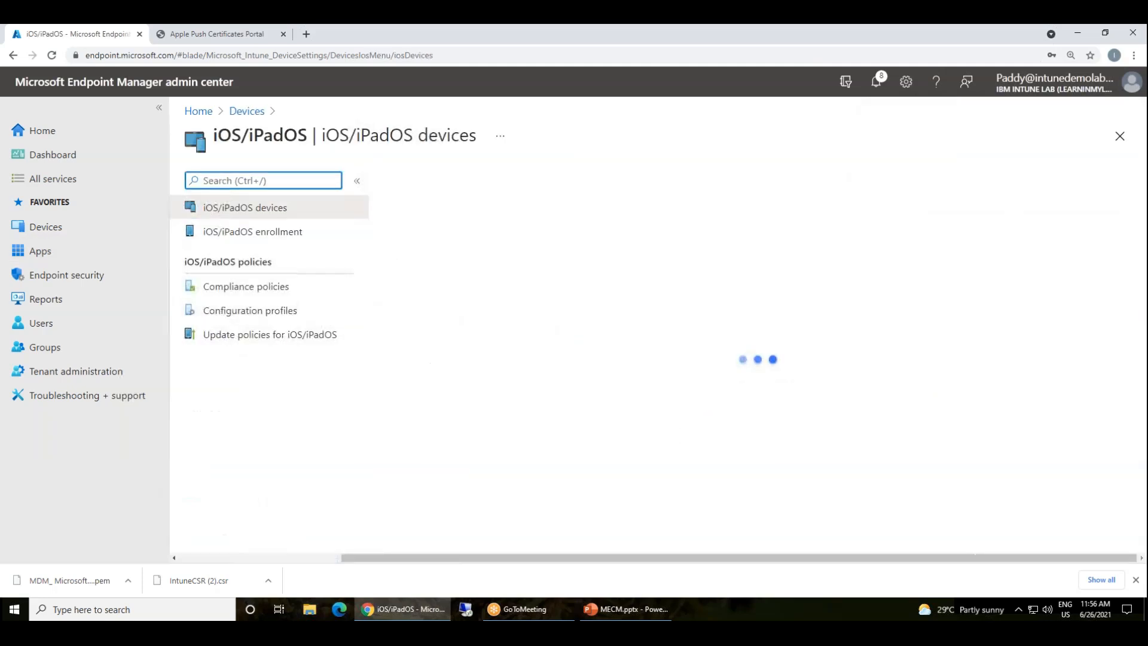
{"action": "left_click", "coordinate": [244, 287]}
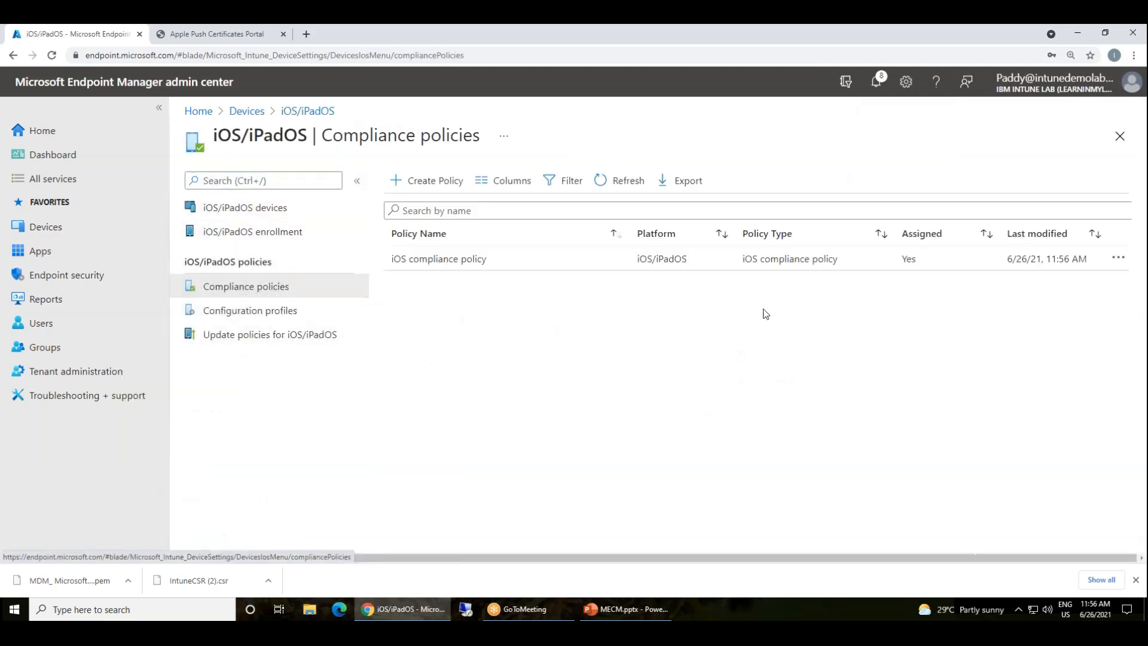
{"action": "left_click", "coordinate": [288, 312]}
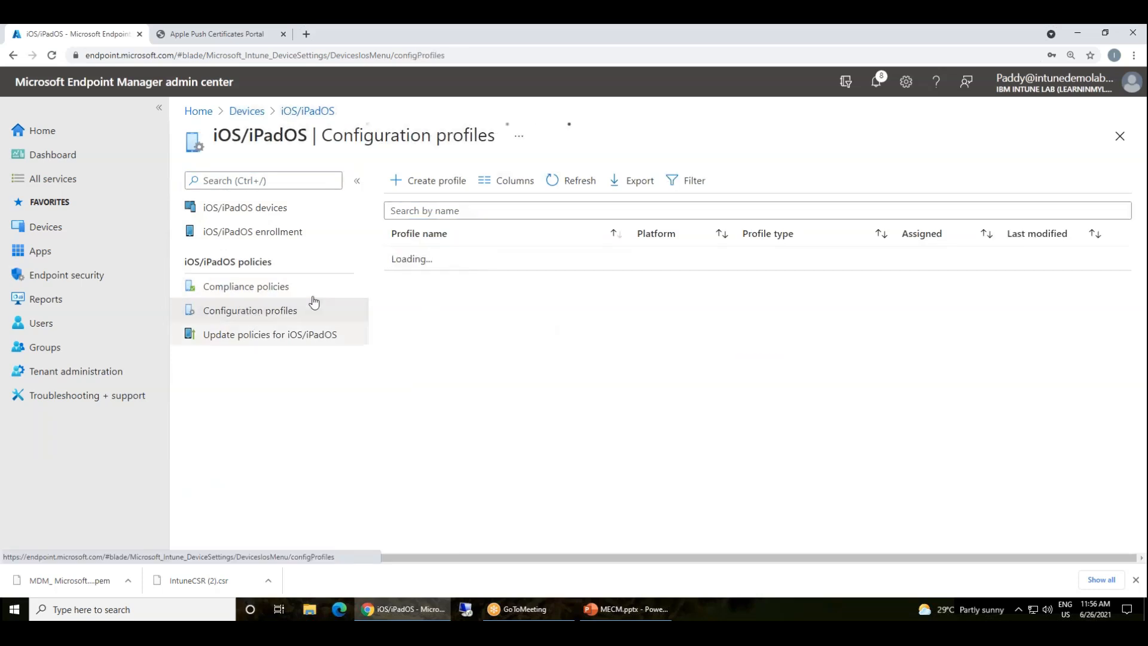
{"action": "left_click", "coordinate": [428, 180]}
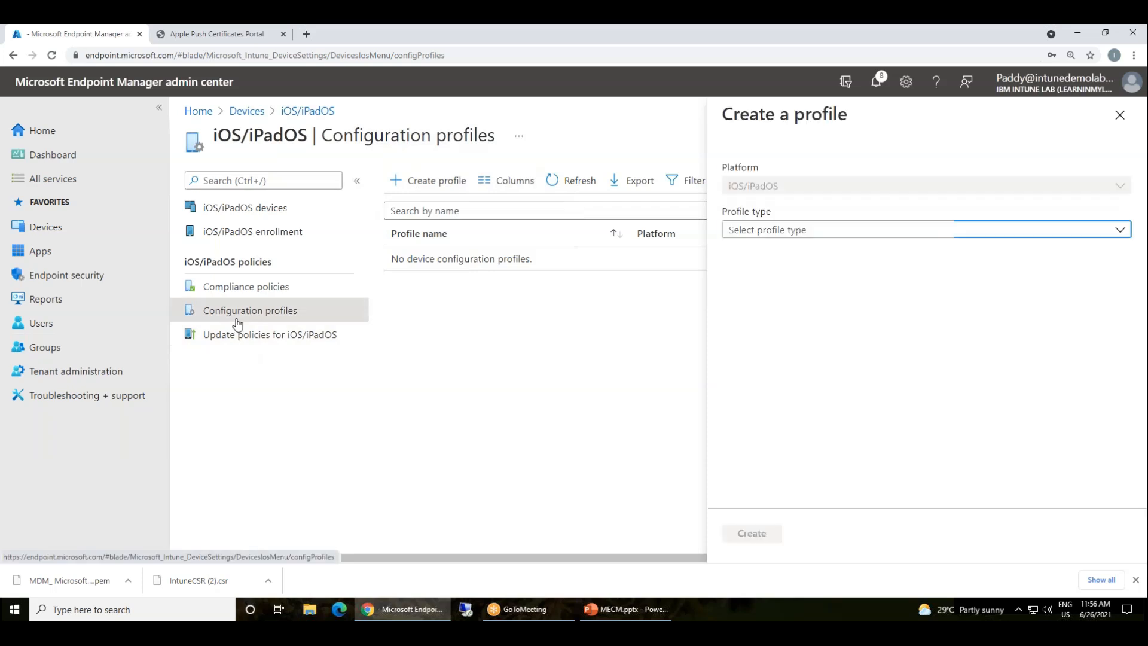
{"action": "left_click", "coordinate": [827, 230]}
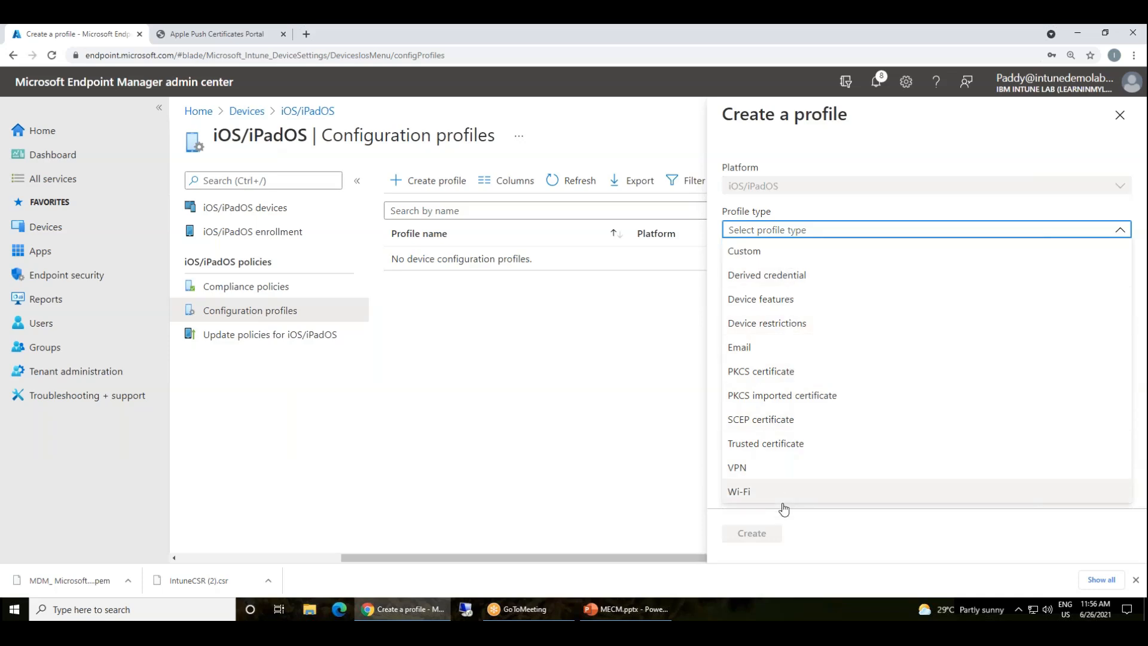
{"action": "left_click", "coordinate": [781, 323]}
{"action": "left_click", "coordinate": [760, 533]}
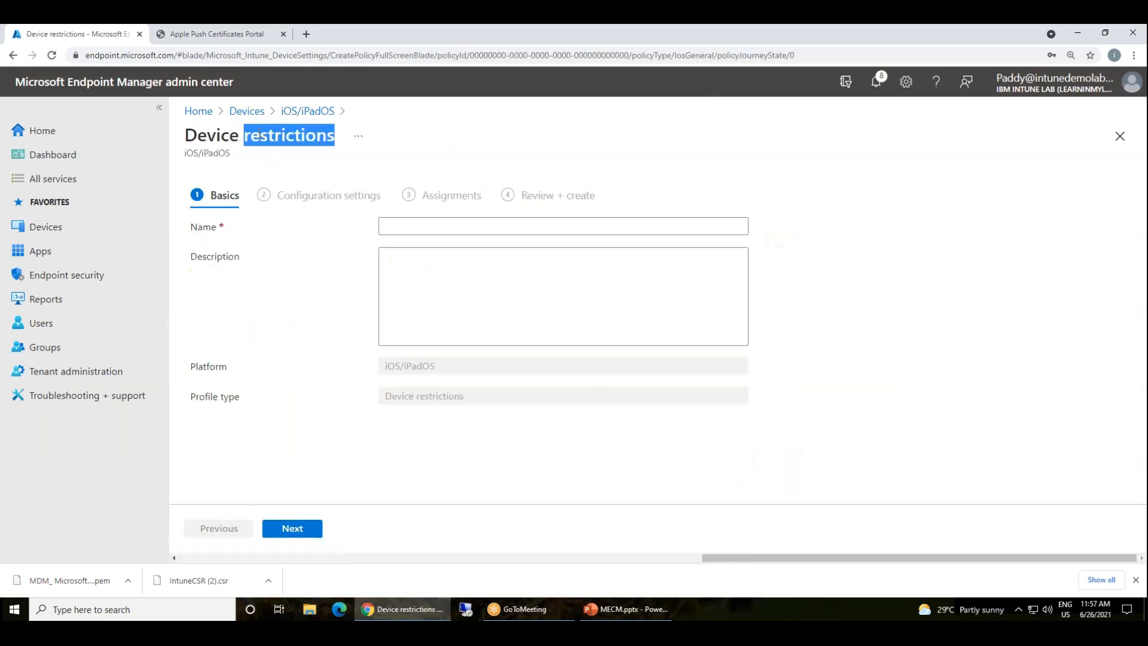
Name the profile 'iOS Device restrictions' and continue to its configuration settings
{"action": "triple_click", "coordinate": [260, 147]}
{"action": "left_click", "coordinate": [423, 228]}
{"action": "type", "text": "iOS compliance policy"}
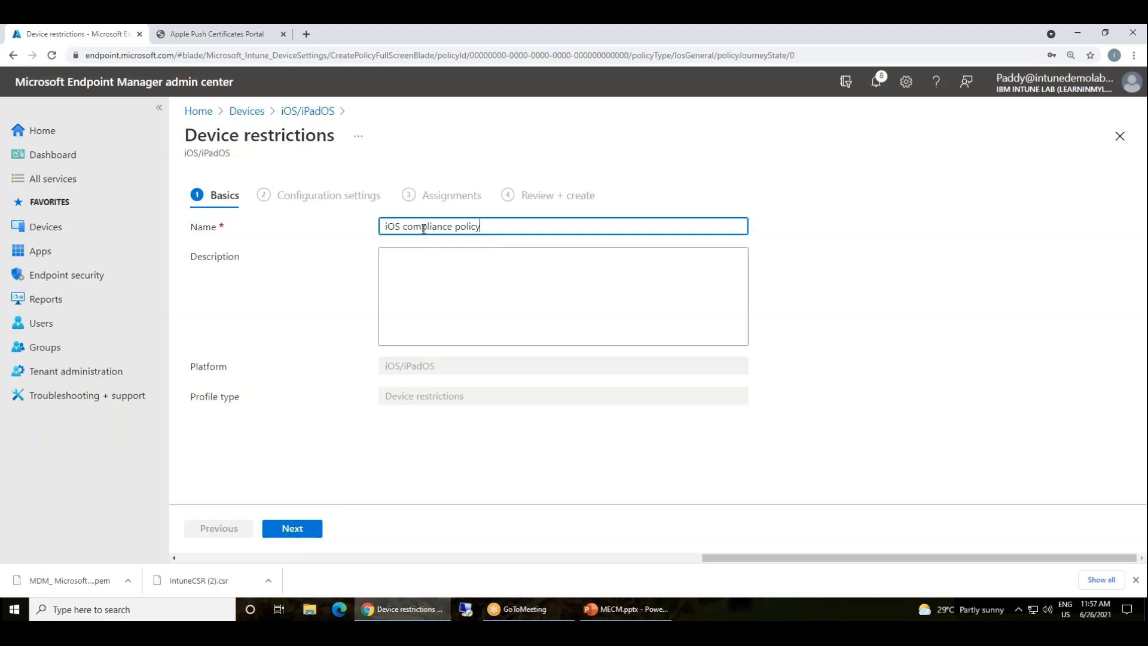
{"action": "triple_click", "coordinate": [260, 143]}
{"action": "key", "text": "ctrl+c"}
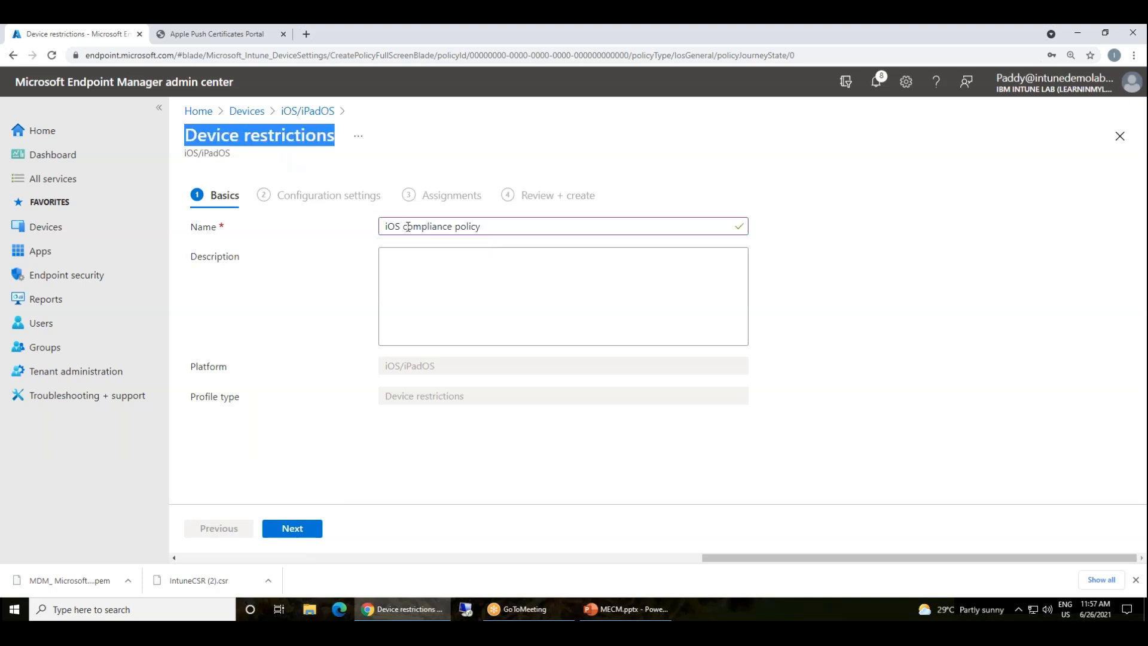
{"action": "left_click_drag", "start_coordinate": [407, 226], "coordinate": [725, 251]}
{"action": "key", "text": "ctrl+v"}
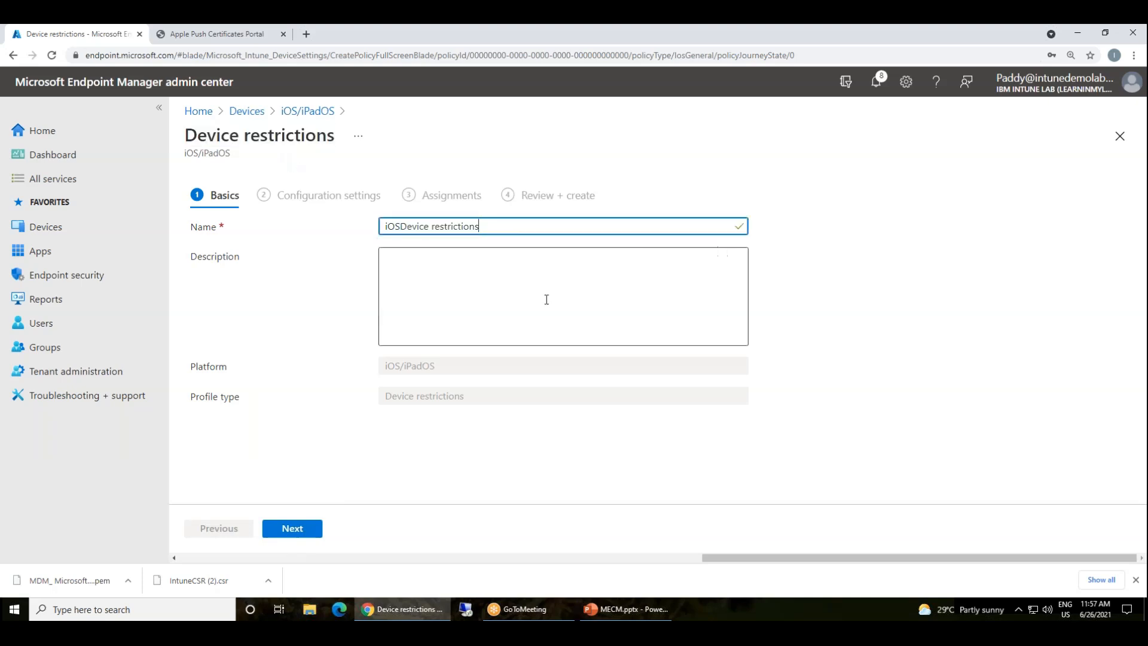
{"action": "left_click", "coordinate": [403, 227]}
{"action": "left_click", "coordinate": [292, 528]}
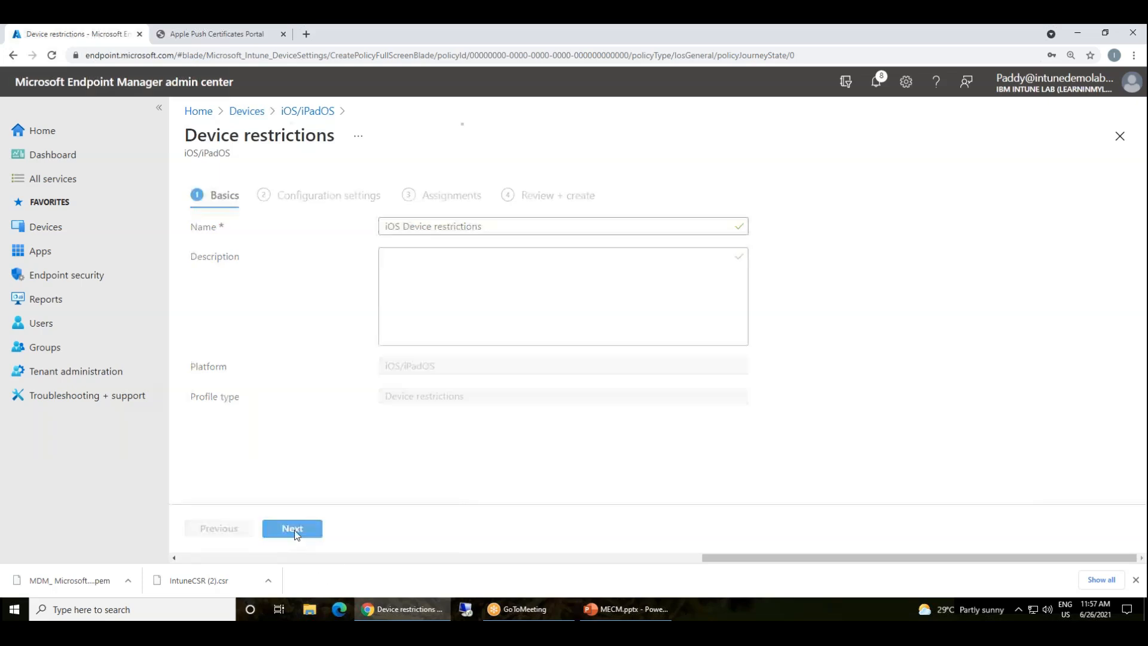
Under Password settings, require a device password with a minimum length of 6
{"action": "scroll", "coordinate": [308, 402], "scroll_direction": "down", "scroll_amount": 3}
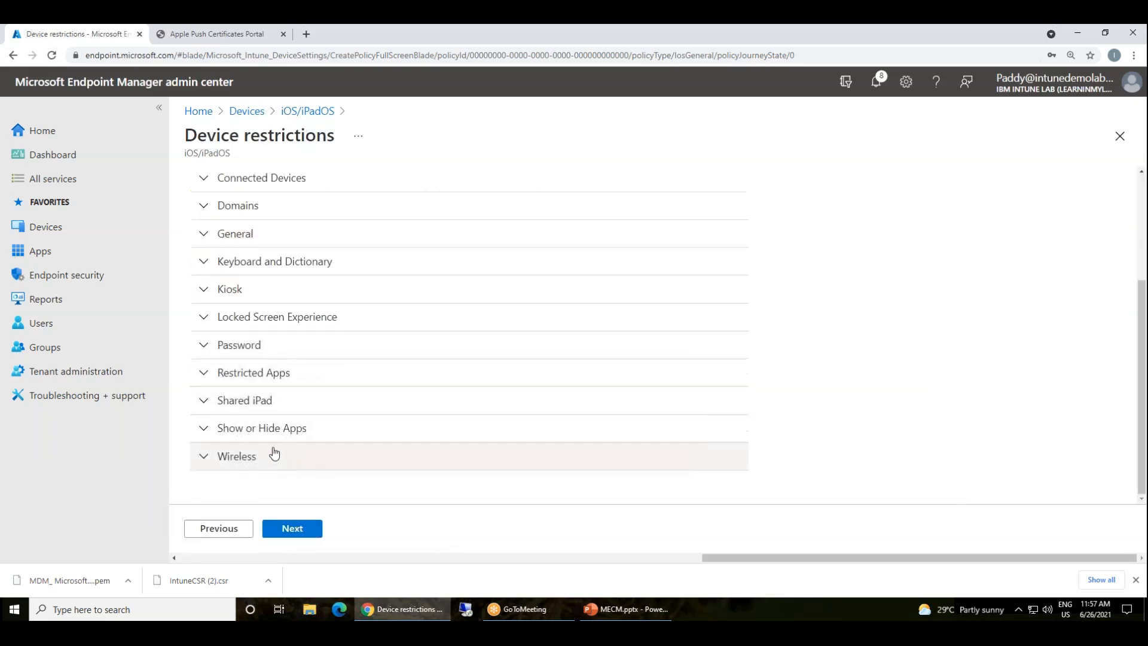
{"action": "left_click", "coordinate": [257, 345]}
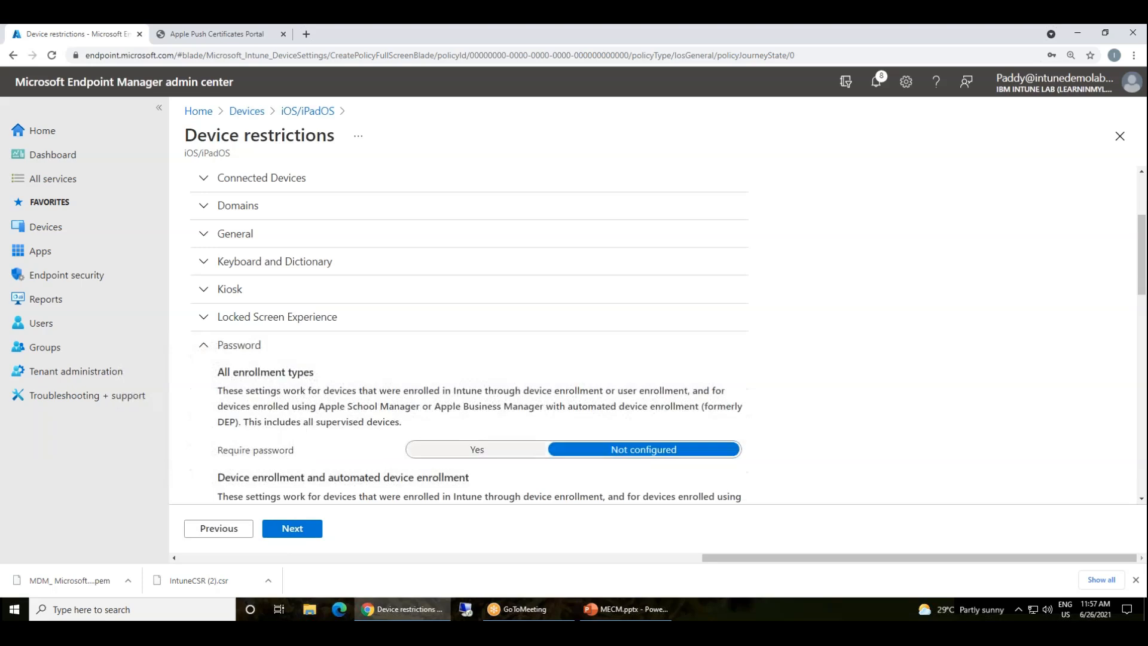
{"action": "scroll", "coordinate": [505, 325], "scroll_direction": "down", "scroll_amount": 2}
{"action": "left_click", "coordinate": [486, 329]}
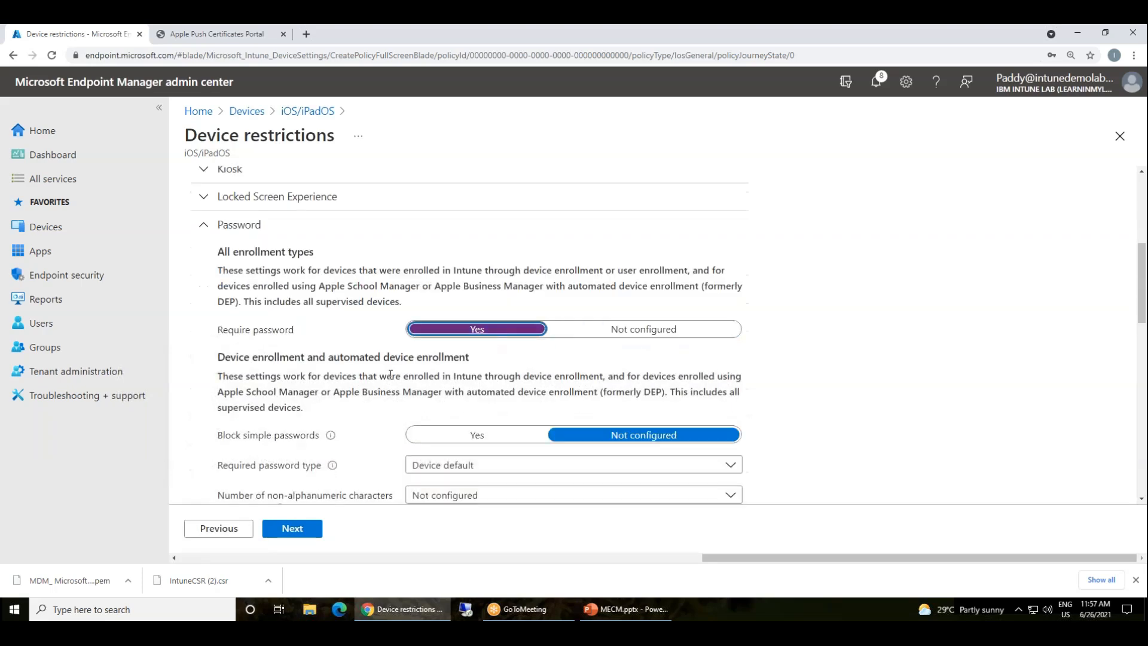
{"action": "scroll", "coordinate": [507, 407], "scroll_direction": "down", "scroll_amount": 3}
{"action": "left_click", "coordinate": [462, 359]}
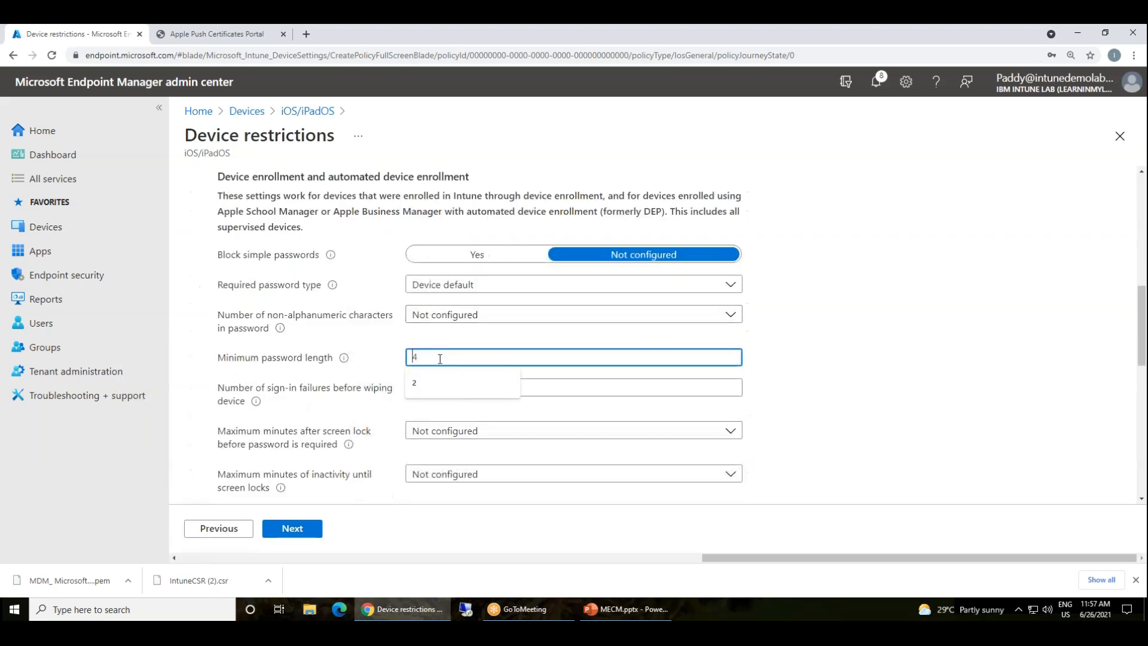
{"action": "type", "text": "6"}
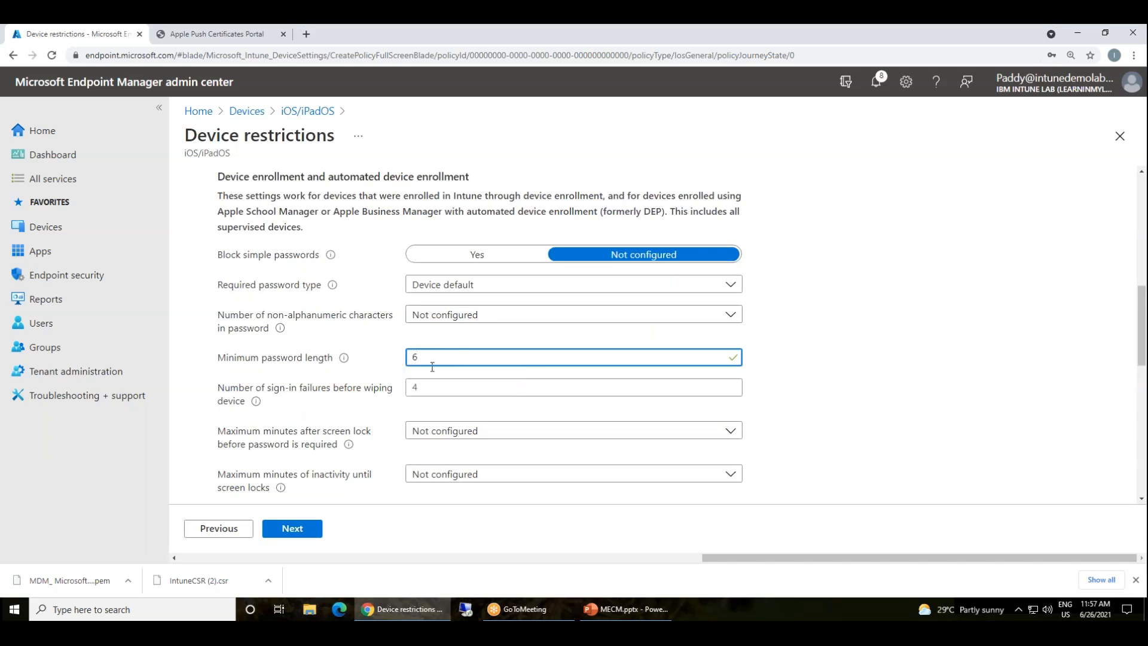
{"action": "left_click", "coordinate": [381, 387]}
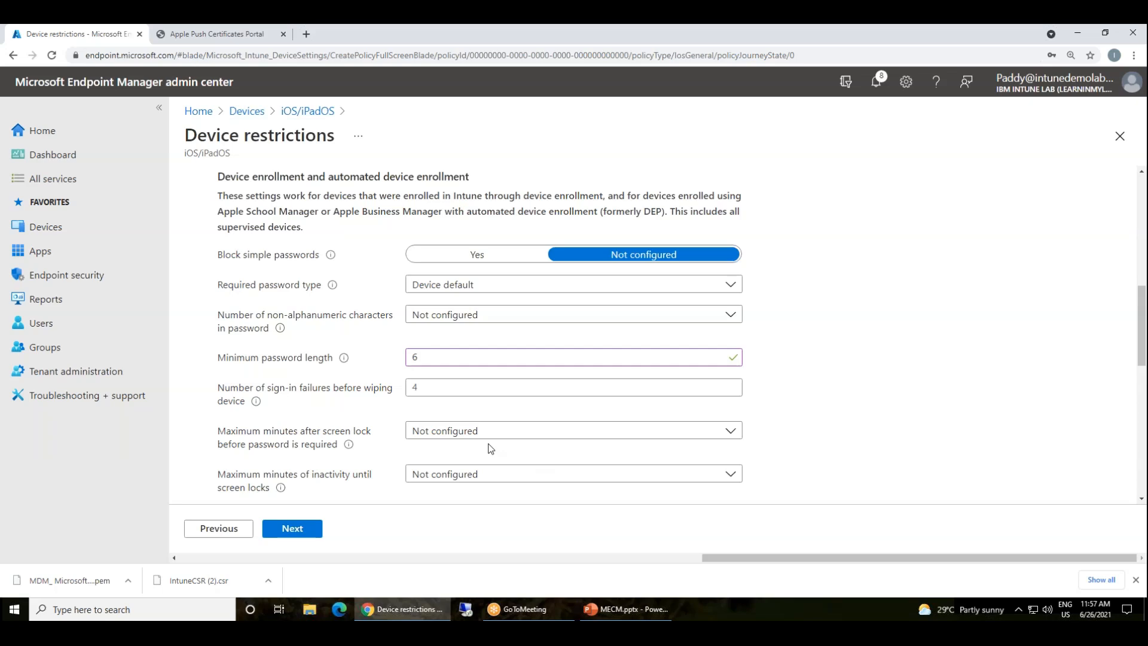
{"action": "left_click_drag", "start_coordinate": [440, 361], "coordinate": [390, 361]}
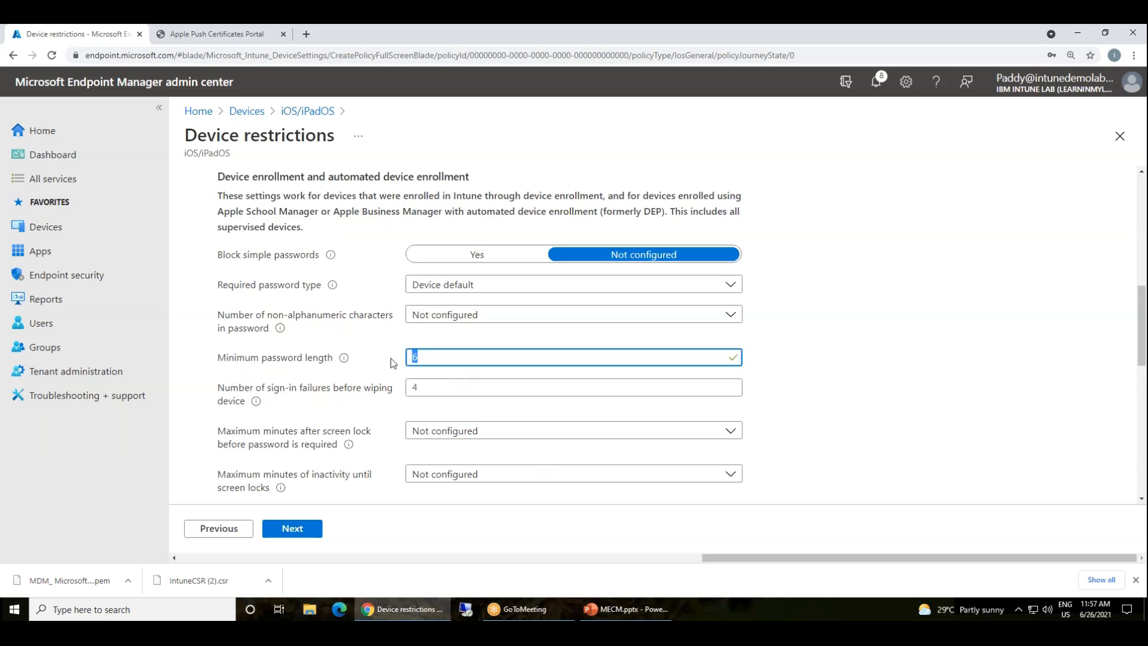
{"action": "left_click", "coordinate": [383, 365]}
Assign the profile to all users and all devices, then create it
{"action": "left_click", "coordinate": [306, 530]}
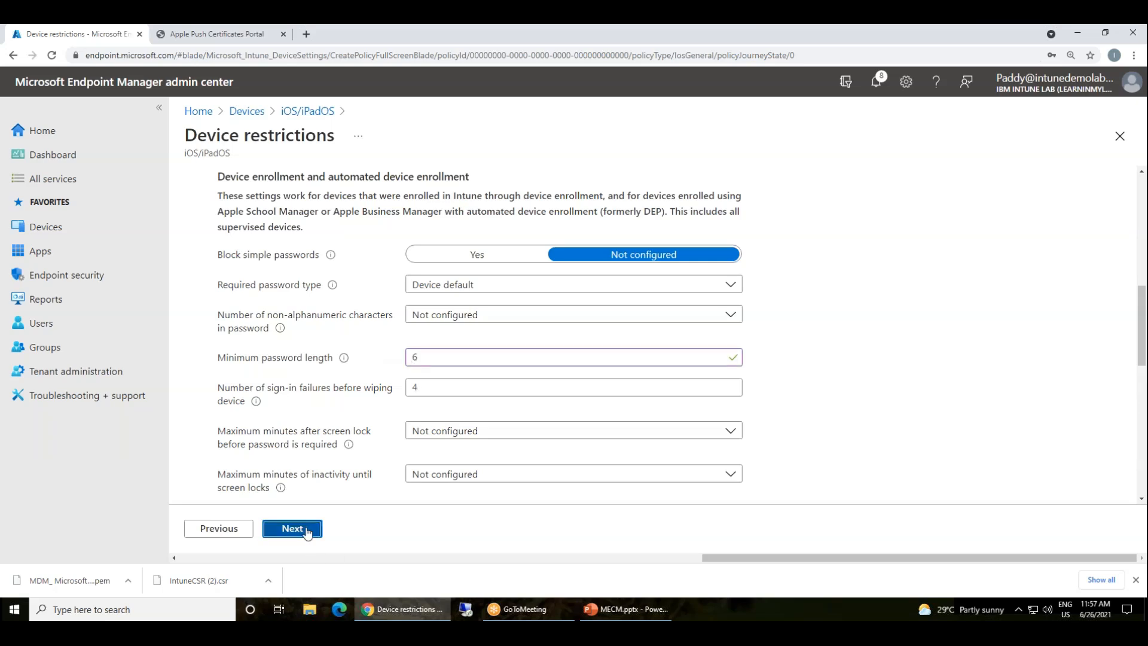
{"action": "left_click", "coordinate": [317, 248]}
{"action": "left_click", "coordinate": [401, 263]}
{"action": "left_click", "coordinate": [293, 527]}
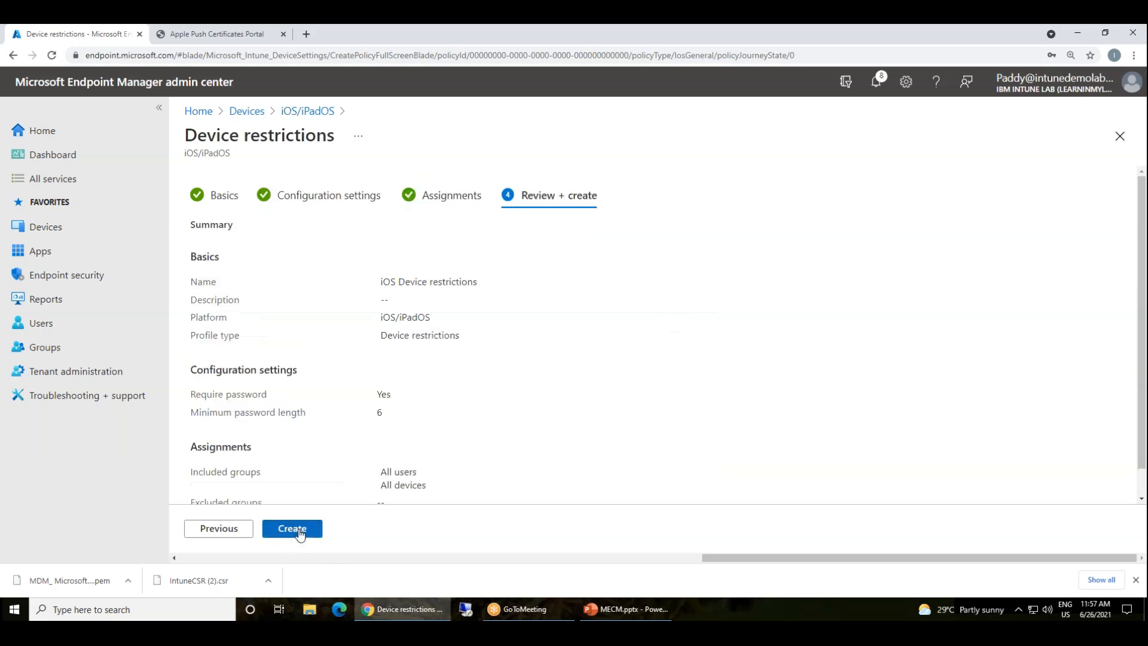
{"action": "left_click", "coordinate": [292, 528]}
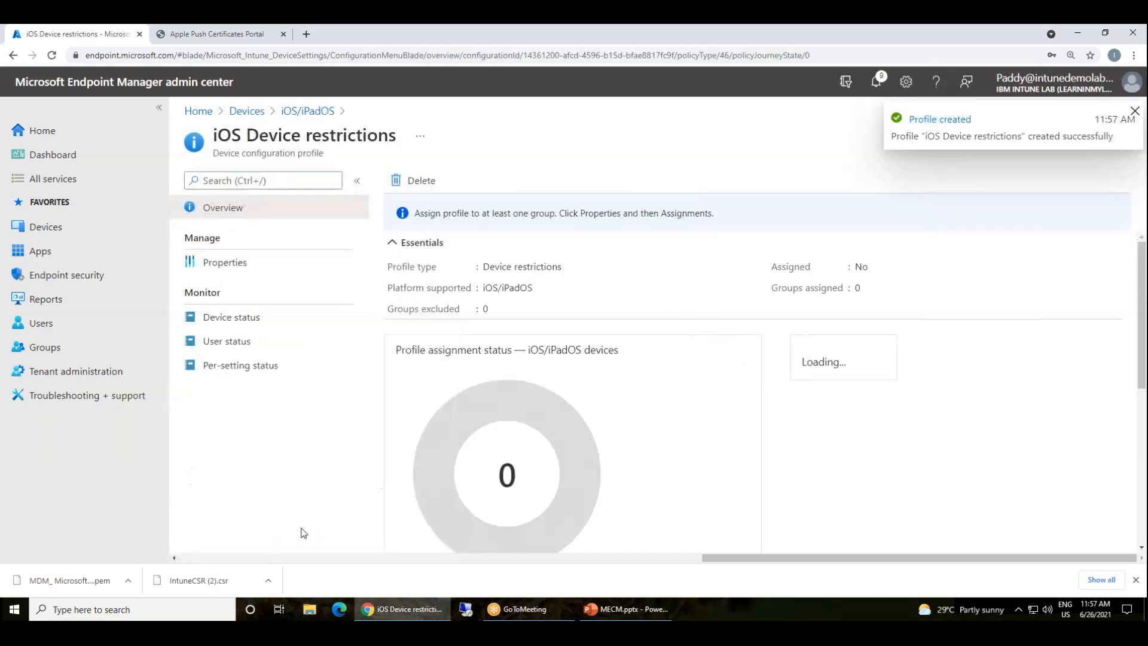
Go to iOS/iPadOS Update policies and start a new update profile
{"action": "left_click", "coordinate": [307, 112]}
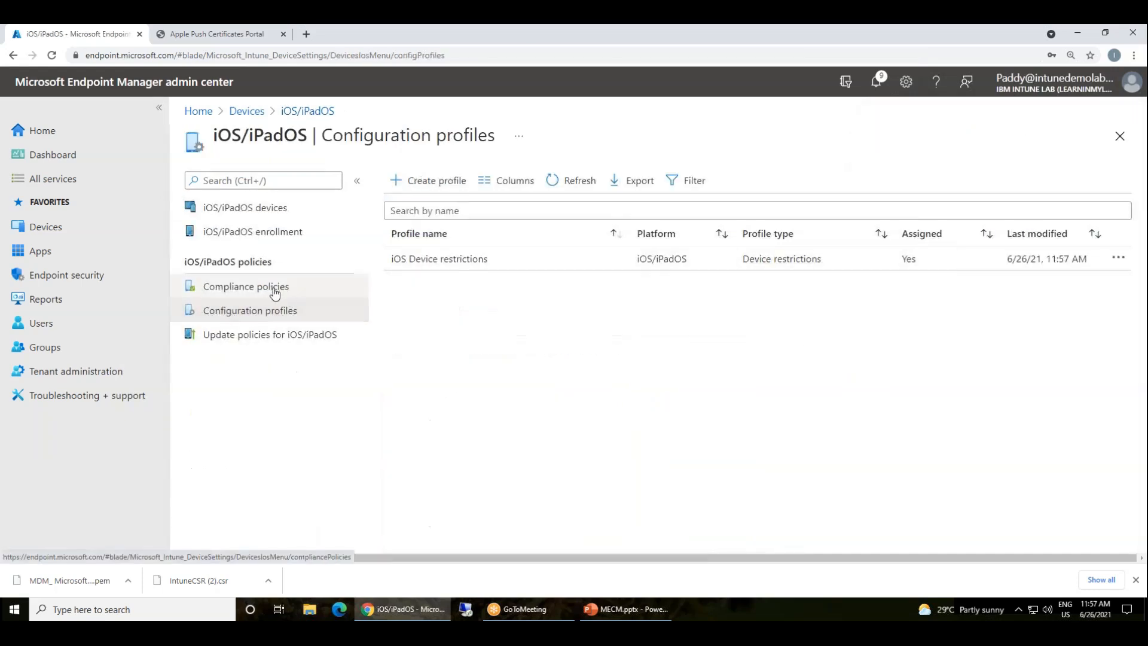
{"action": "left_click", "coordinate": [300, 335]}
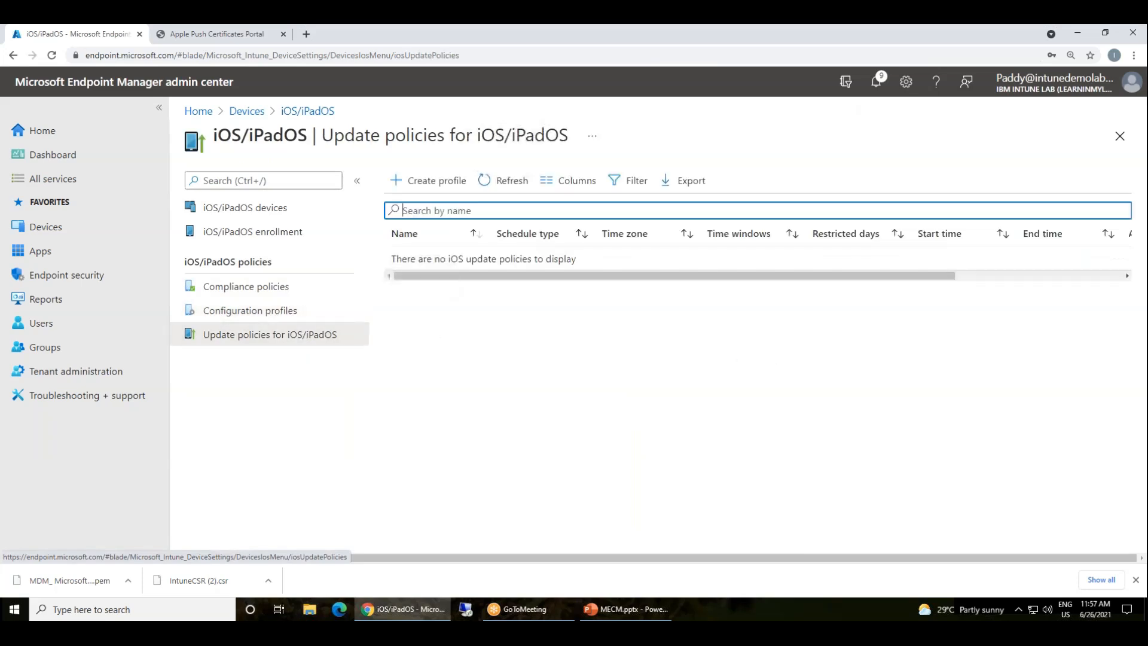
{"action": "left_click", "coordinate": [428, 180]}
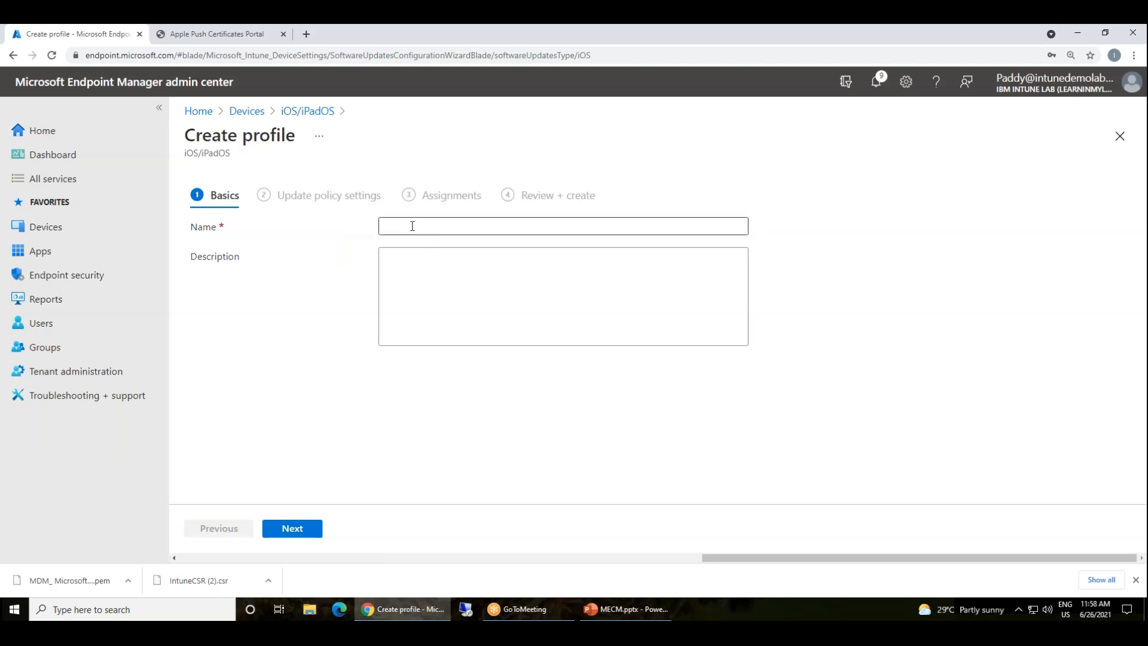
Name the update policy 'iOS/iPadOS Updates' and continue to its settings
{"action": "left_click_drag", "start_coordinate": [232, 156], "coordinate": [183, 155]}
{"action": "left_click", "coordinate": [437, 226]}
{"action": "type", "text": "iOS/iPadOS"}
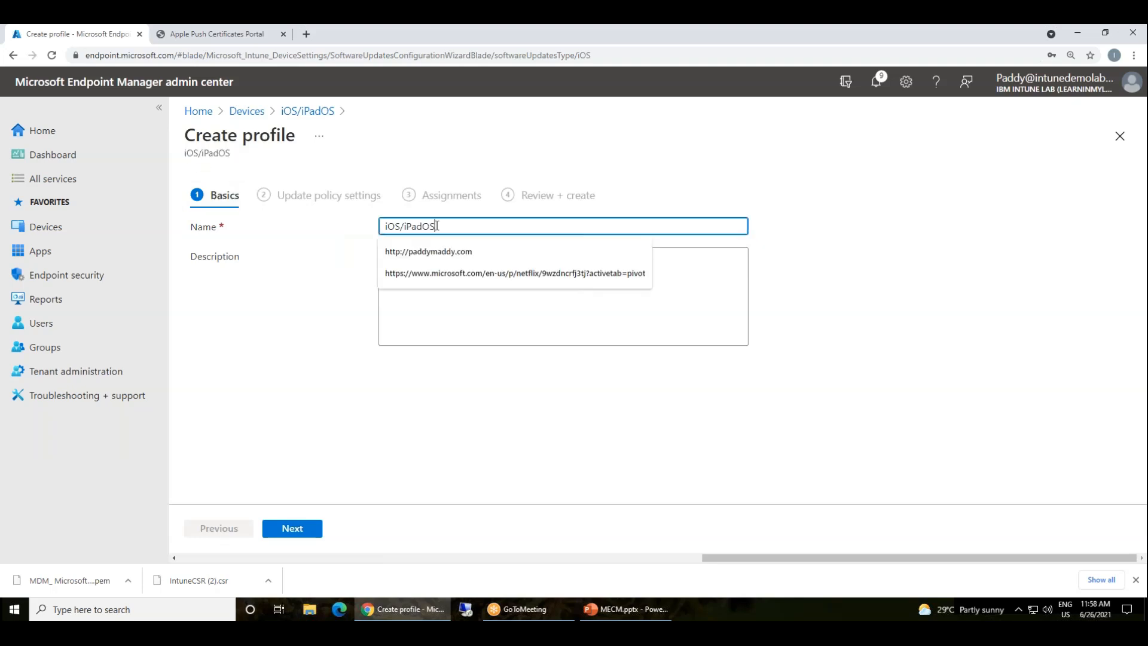
{"action": "type", "text": "Updates"}
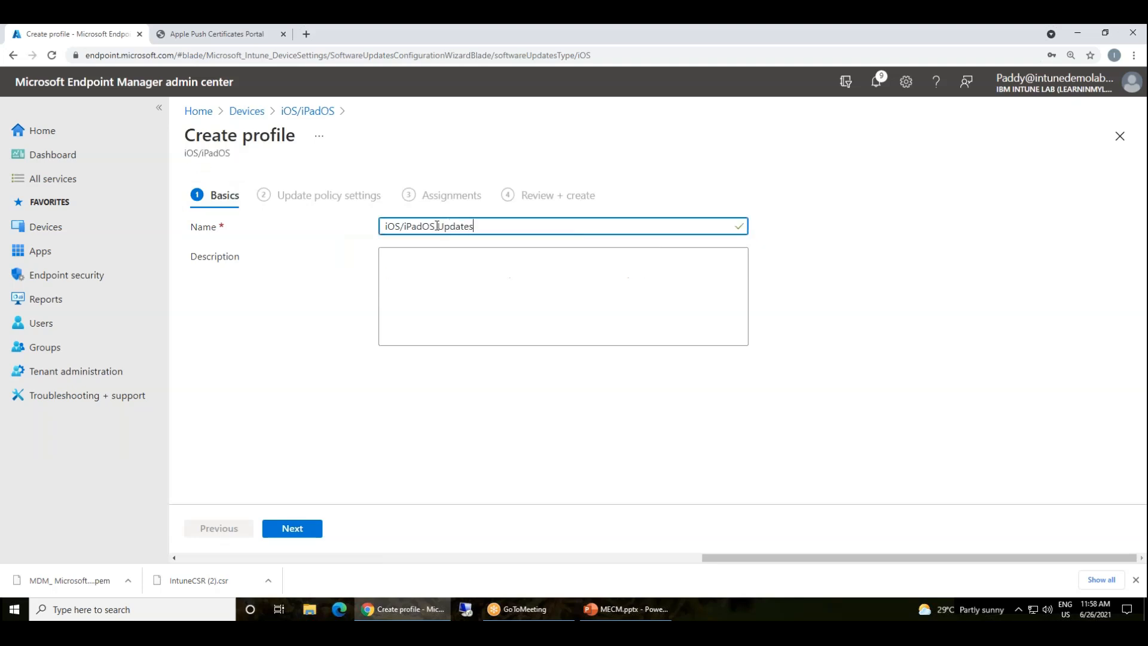
{"action": "left_click", "coordinate": [288, 529]}
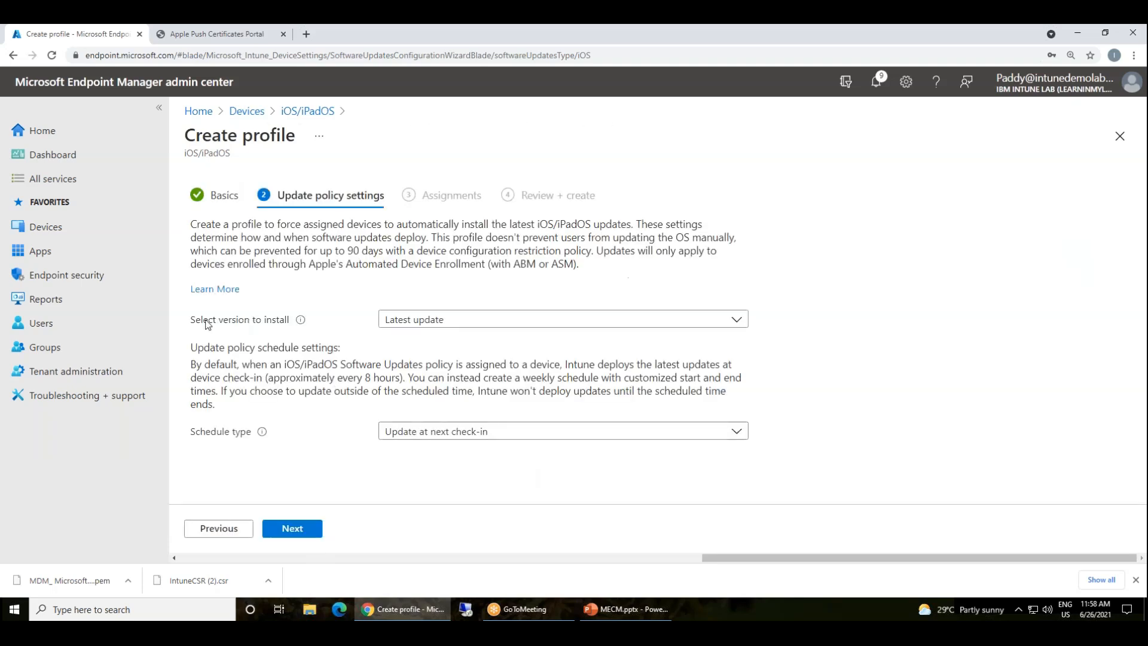
Keep Latest update with the Update at next check-in schedule after reviewing alternatives
{"action": "left_click", "coordinate": [526, 317]}
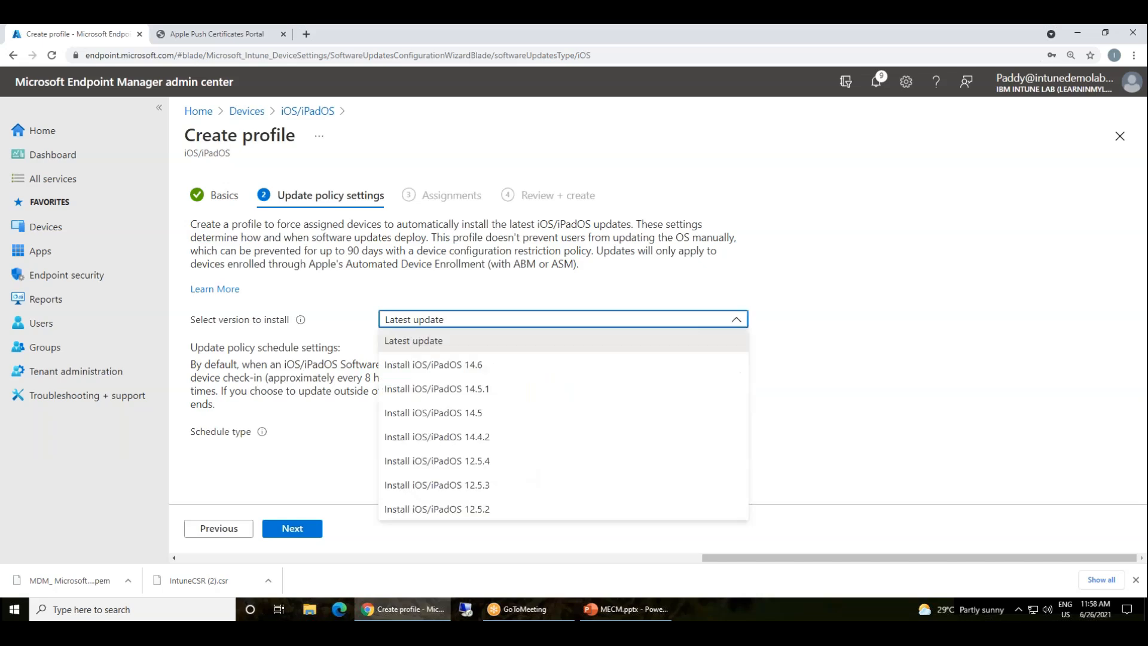
{"action": "left_click", "coordinate": [430, 344]}
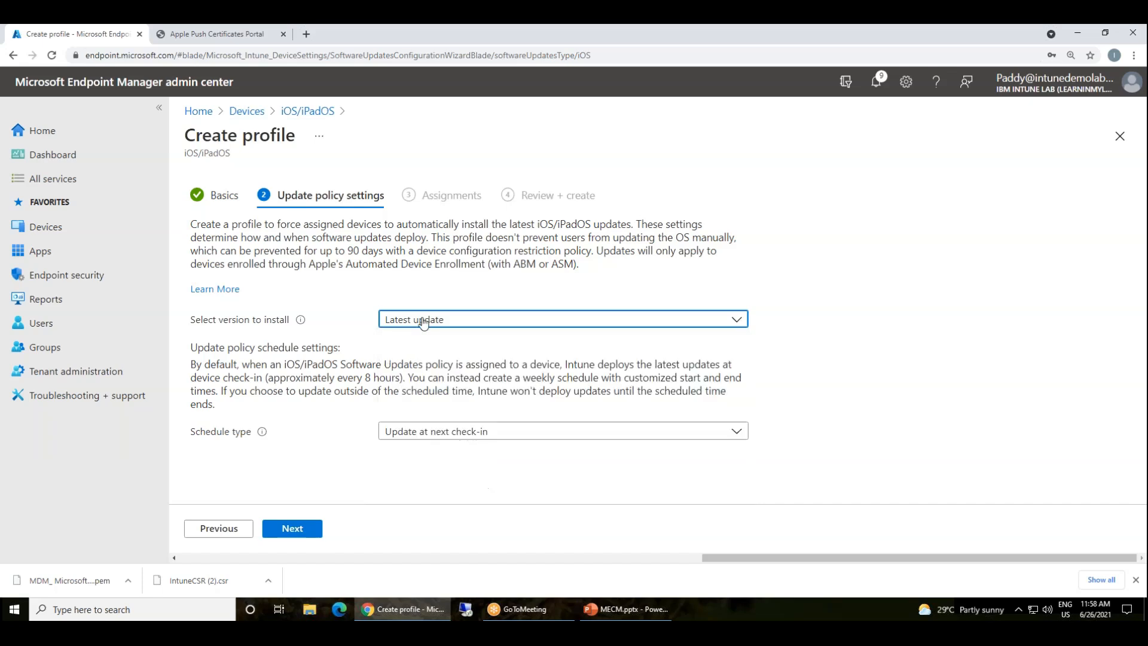
{"action": "left_click", "coordinate": [472, 432]}
{"action": "left_click", "coordinate": [485, 401]}
{"action": "left_click", "coordinate": [473, 433]}
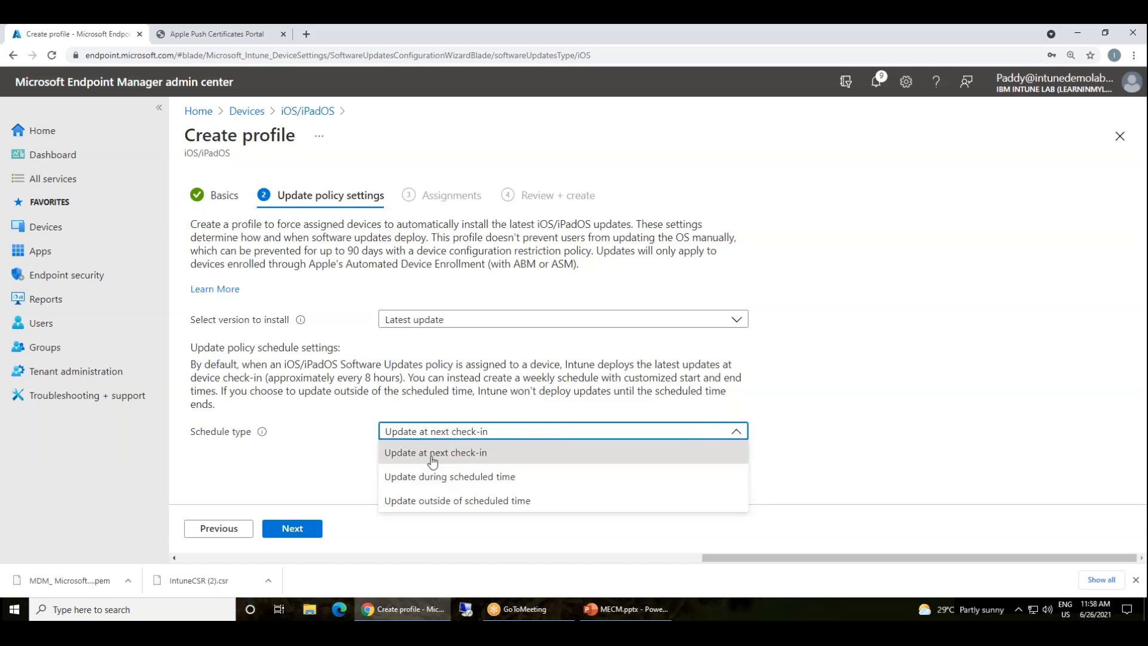
{"action": "left_click", "coordinate": [439, 477]}
{"action": "scroll", "coordinate": [301, 374], "scroll_direction": "down", "scroll_amount": 2}
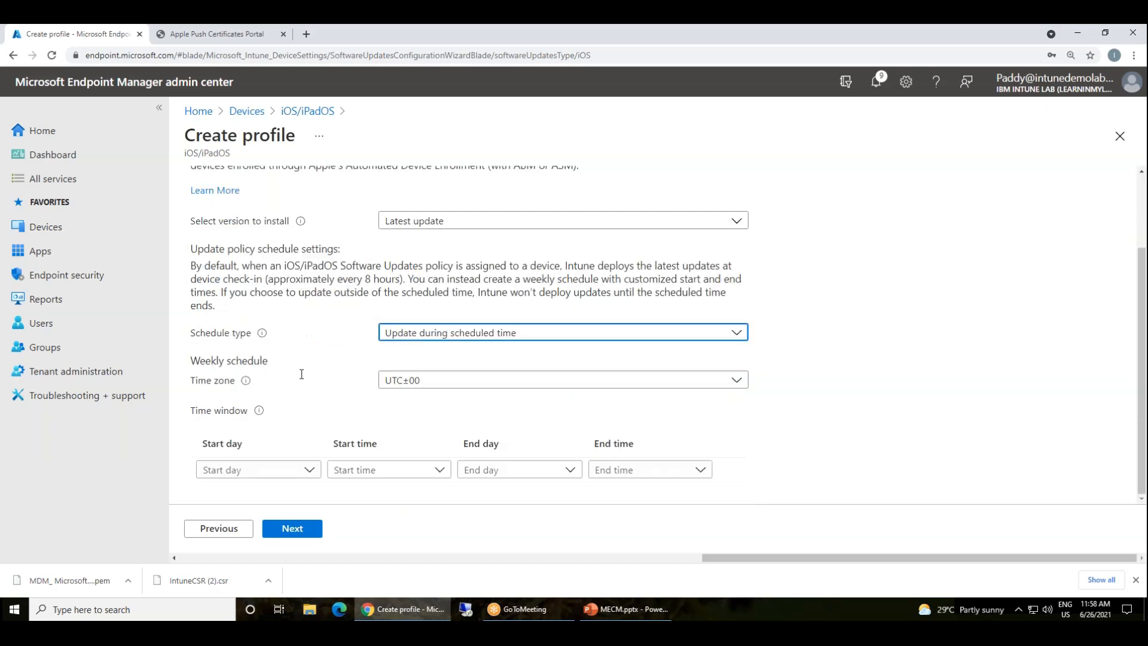
{"action": "left_click", "coordinate": [439, 382]}
{"action": "left_click", "coordinate": [354, 349]}
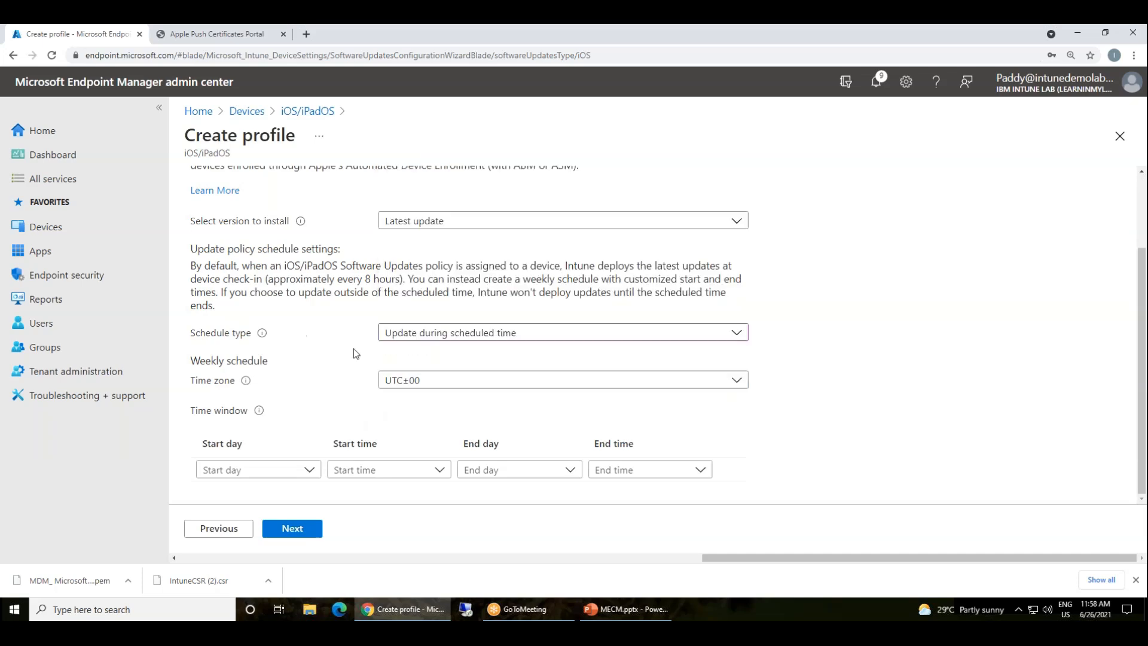
{"action": "left_click", "coordinate": [454, 333]}
{"action": "left_click", "coordinate": [404, 352]}
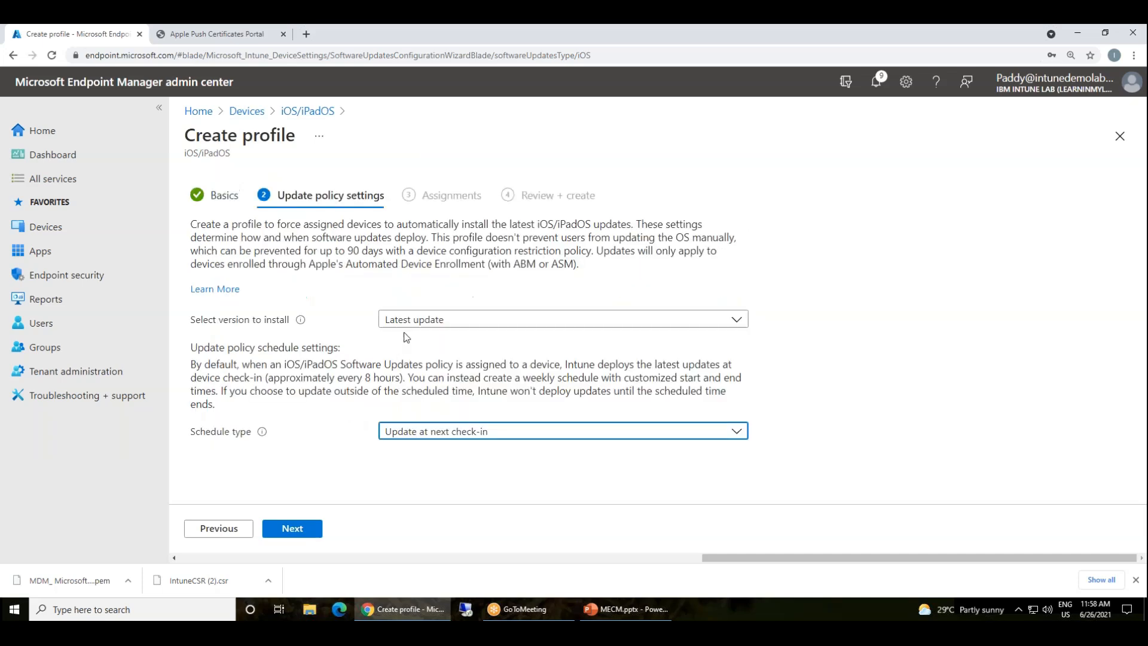
{"action": "left_click", "coordinate": [494, 438]}
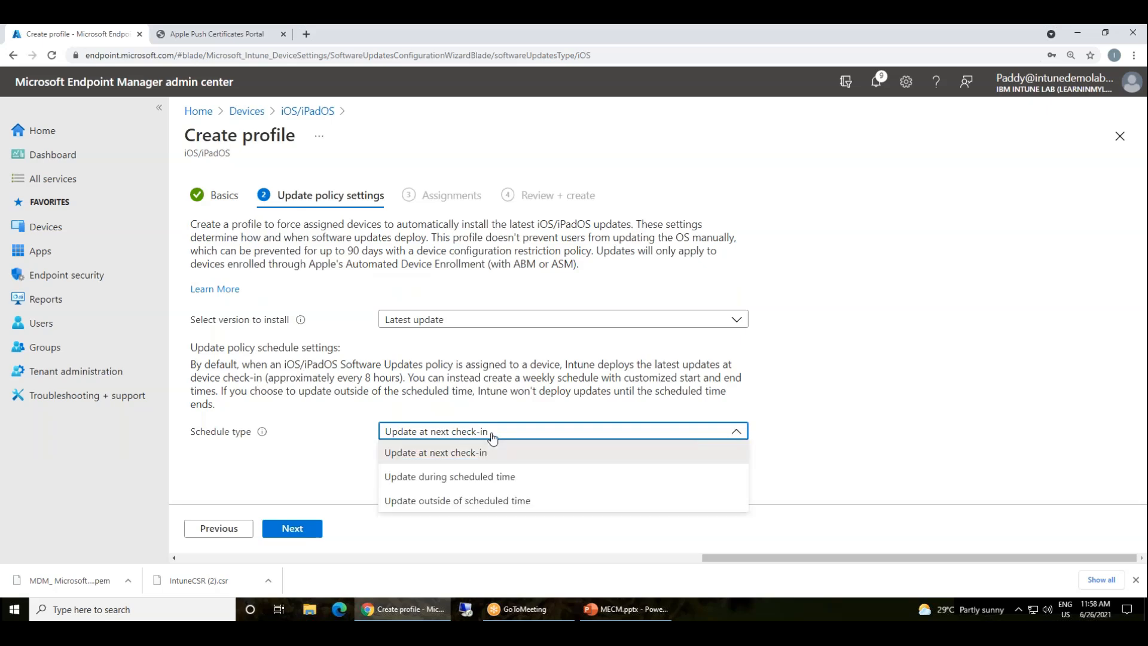
{"action": "left_click", "coordinate": [388, 393]}
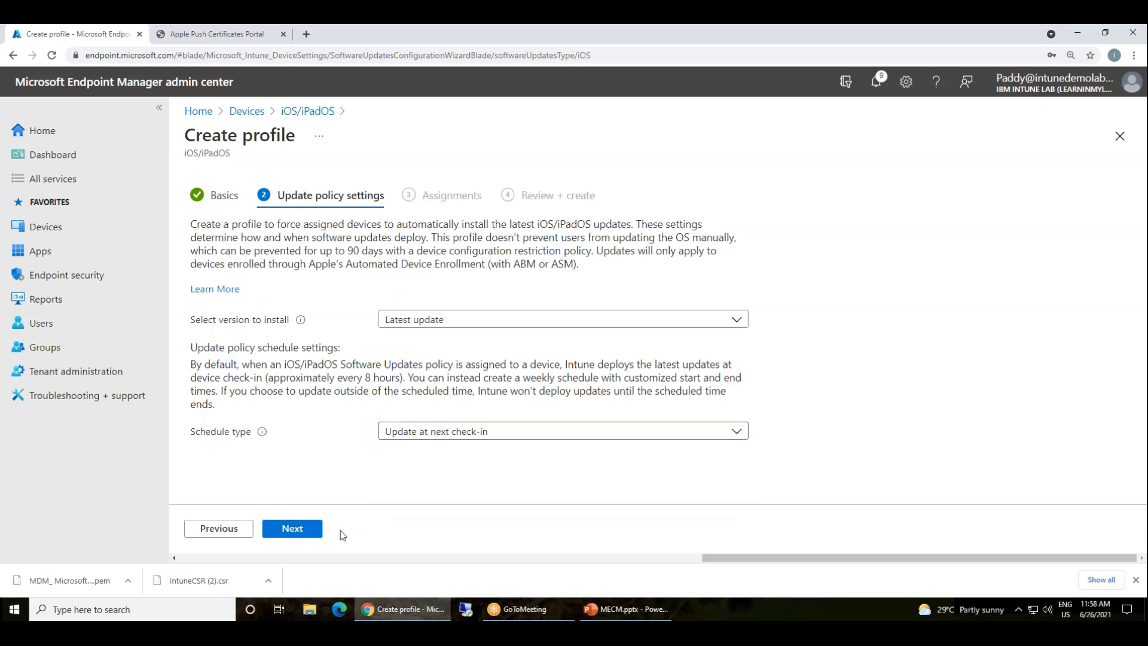
Assign the update policy to all devices and all users
{"action": "left_click", "coordinate": [307, 528]}
{"action": "left_click", "coordinate": [406, 250]}
{"action": "left_click", "coordinate": [345, 255]}
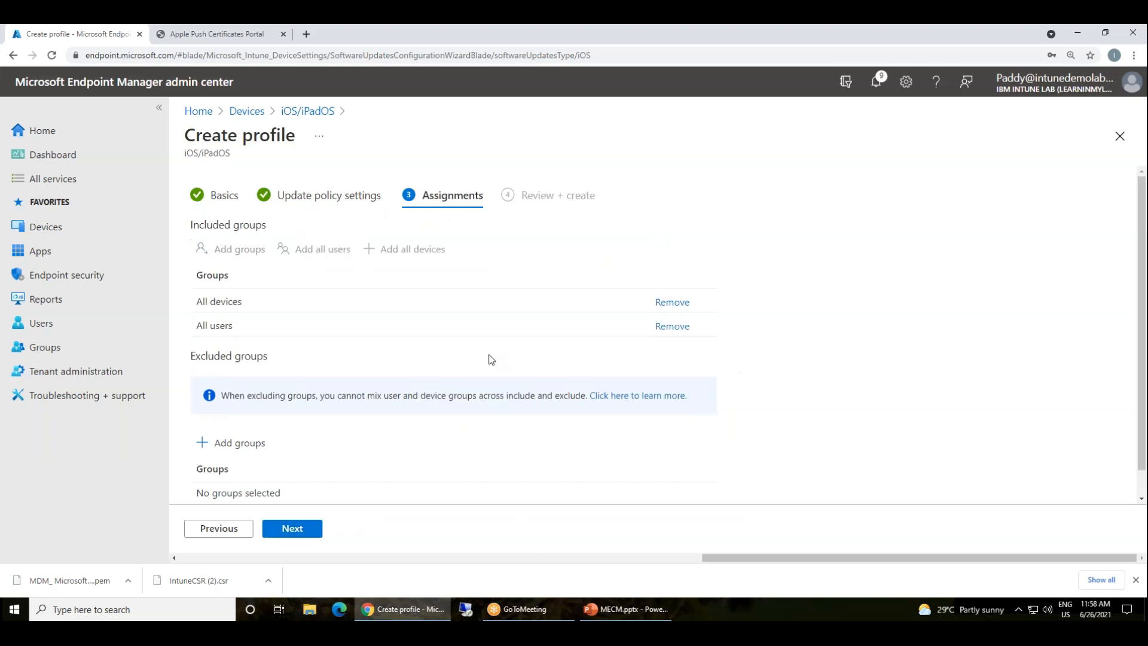
Create the iOS/iPadOS Updates policy and open the iOS/iPadOS devices list
{"action": "left_click", "coordinate": [299, 529]}
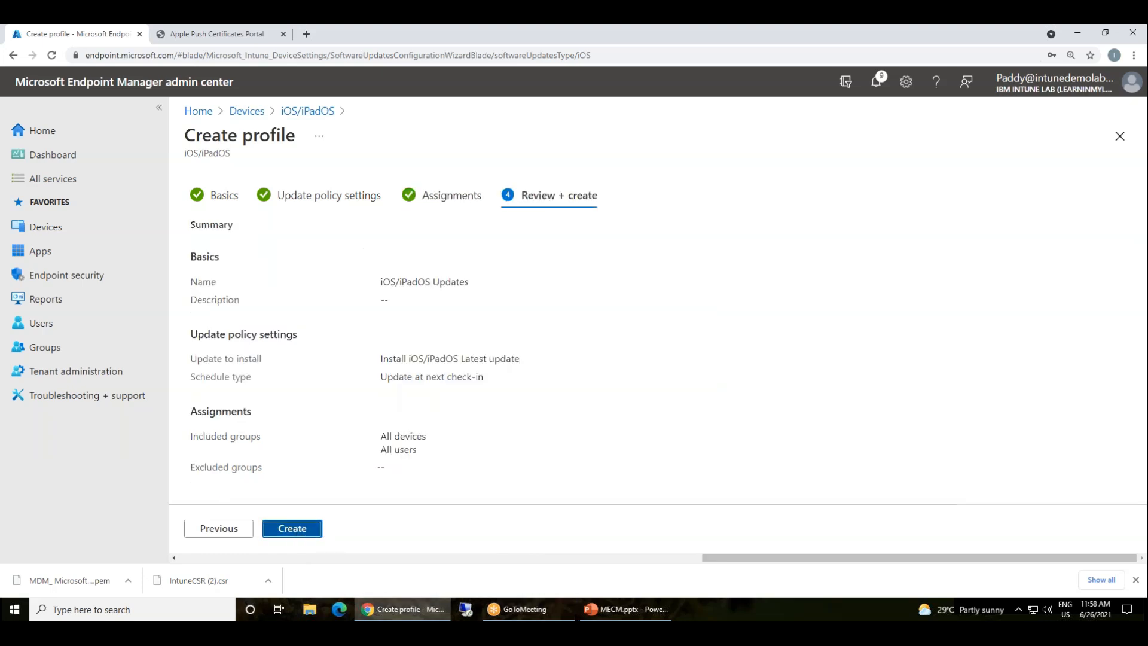
{"action": "left_click", "coordinate": [292, 529]}
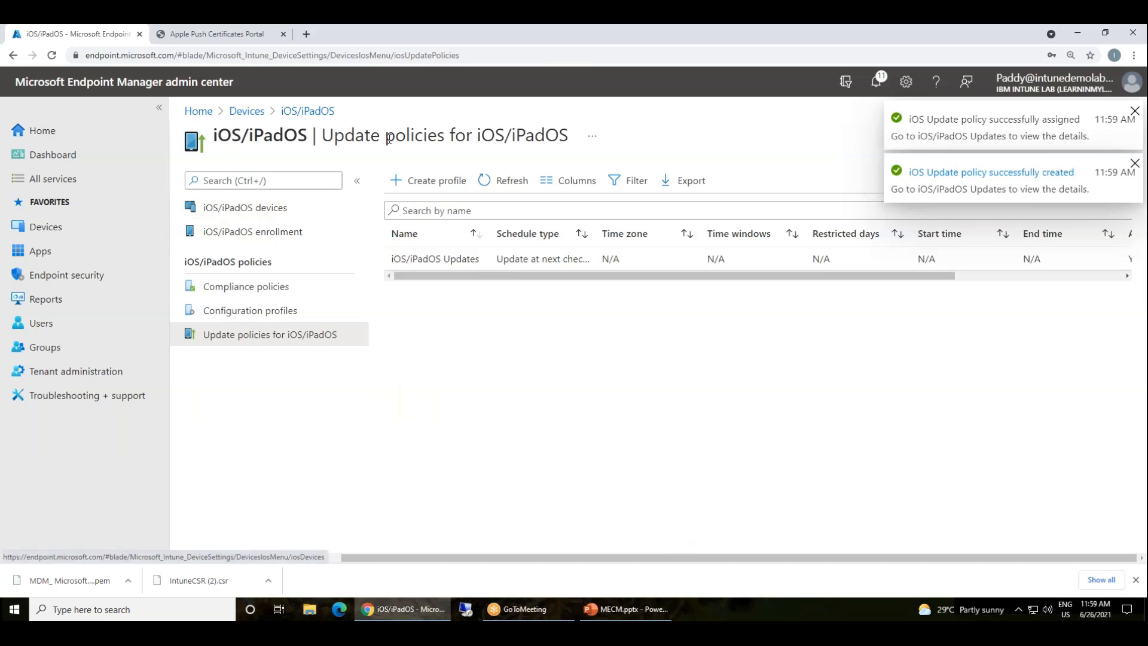
{"action": "left_click", "coordinate": [302, 112]}
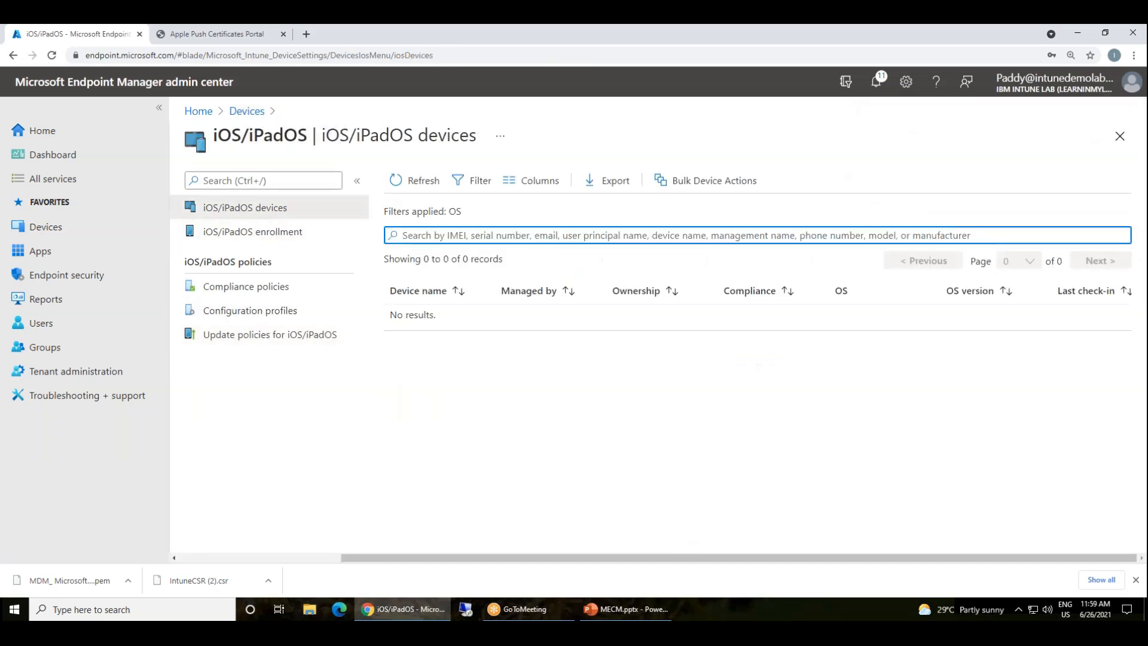
Check that the iOS/iPadOS devices list shows no enrolled devices
{"action": "left_click", "coordinate": [497, 383]}
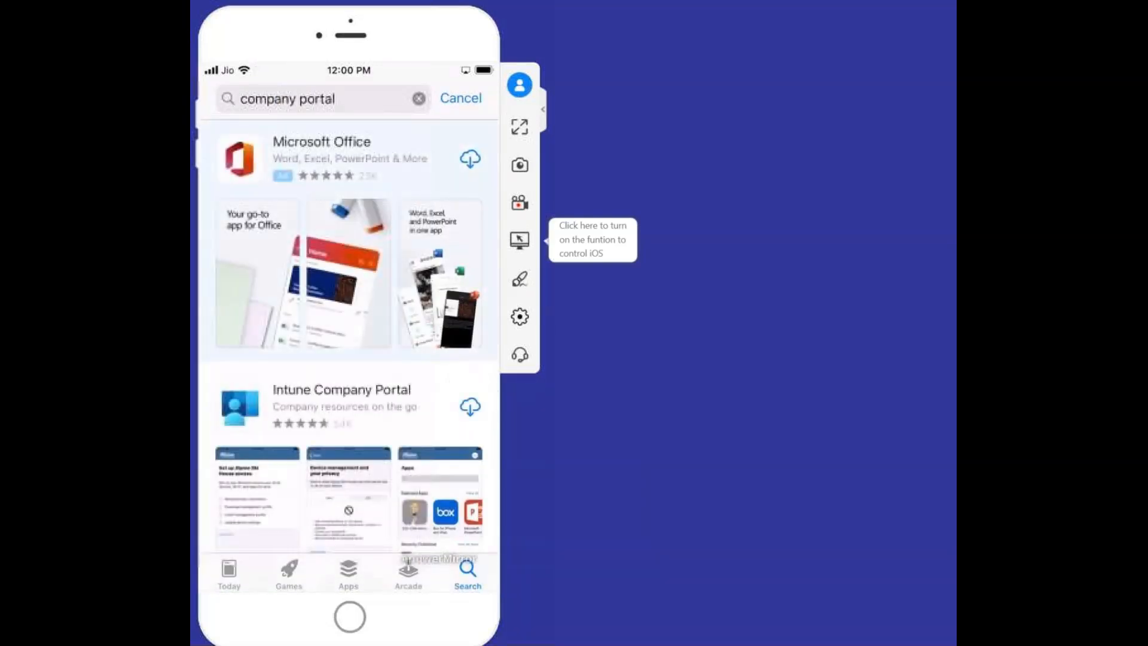
Cancel the accidental Microsoft Office download and install Intune Company Portal instead
{"action": "left_click", "coordinate": [470, 159]}
{"action": "left_click", "coordinate": [470, 159]}
{"action": "left_click", "coordinate": [235, 95]}
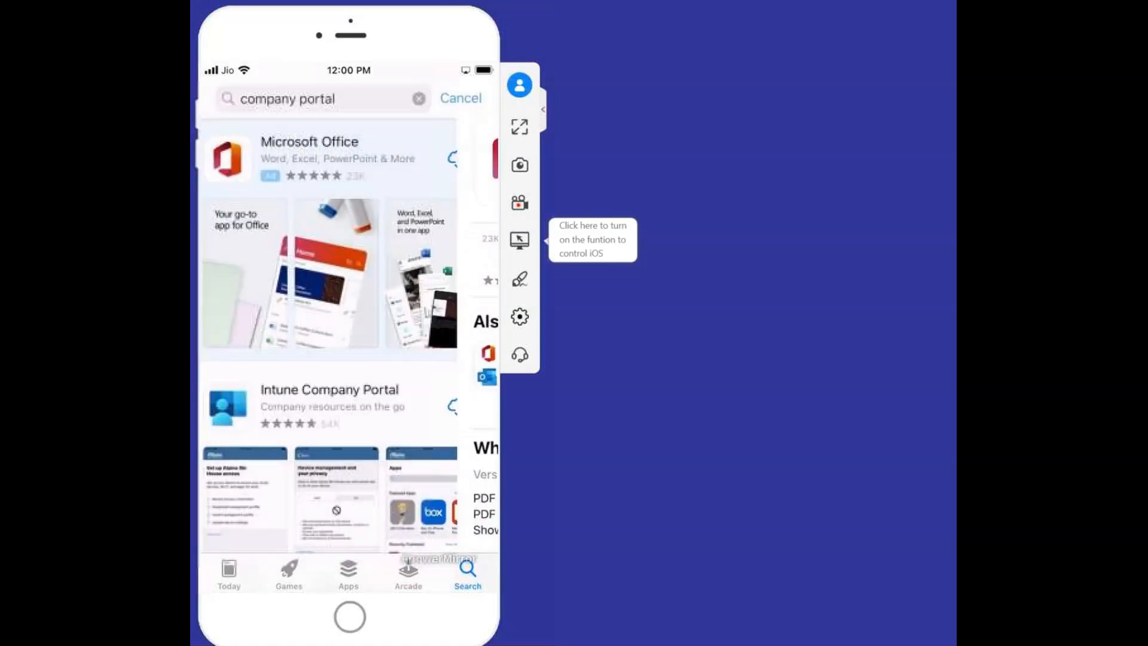
{"action": "scroll", "coordinate": [349, 359], "scroll_direction": "down", "scroll_amount": 4}
{"action": "scroll", "coordinate": [349, 359], "scroll_direction": "down", "scroll_amount": 1}
{"action": "scroll", "coordinate": [350, 359], "scroll_direction": "up", "scroll_amount": 1}
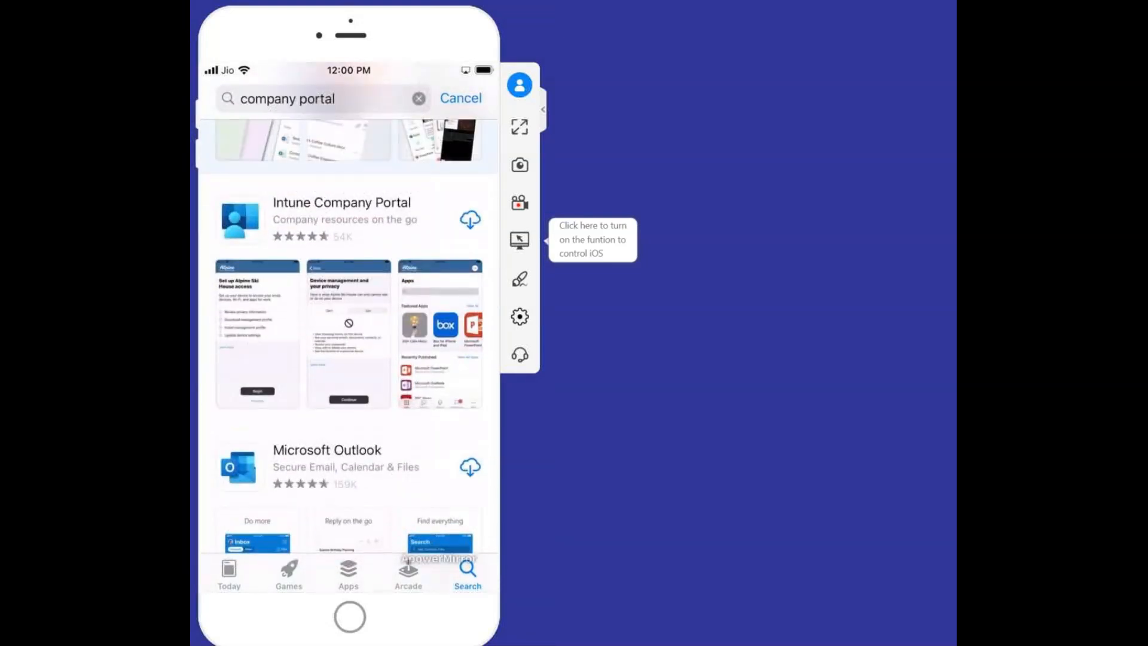
{"action": "scroll", "coordinate": [349, 359], "scroll_direction": "down", "scroll_amount": 1}
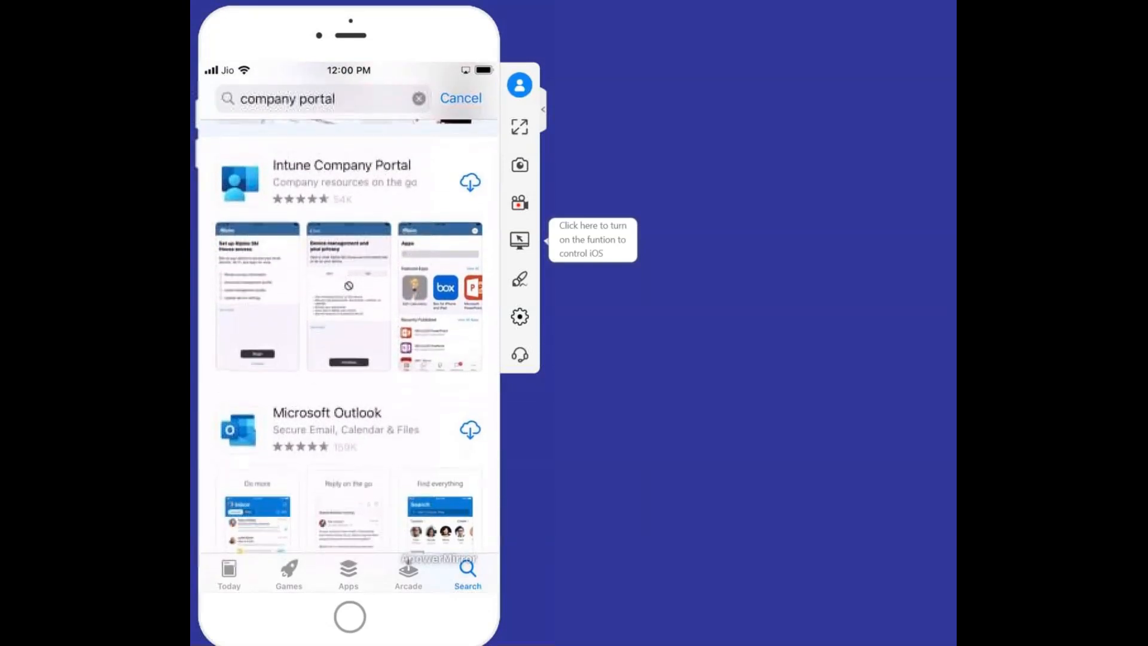
{"action": "left_click", "coordinate": [470, 183]}
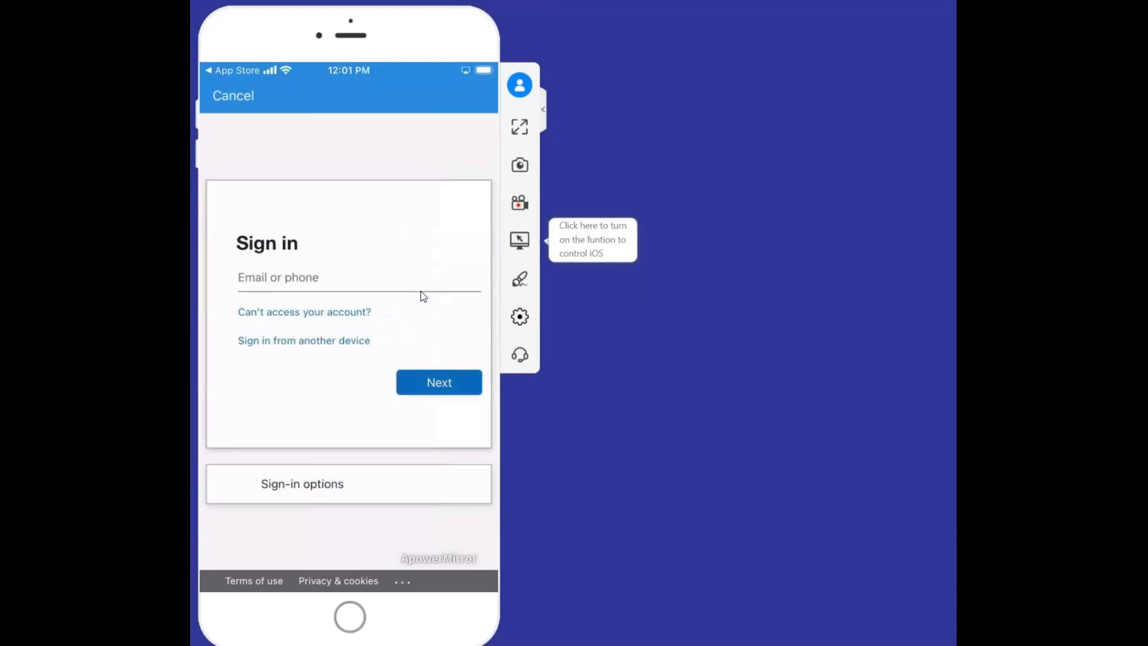
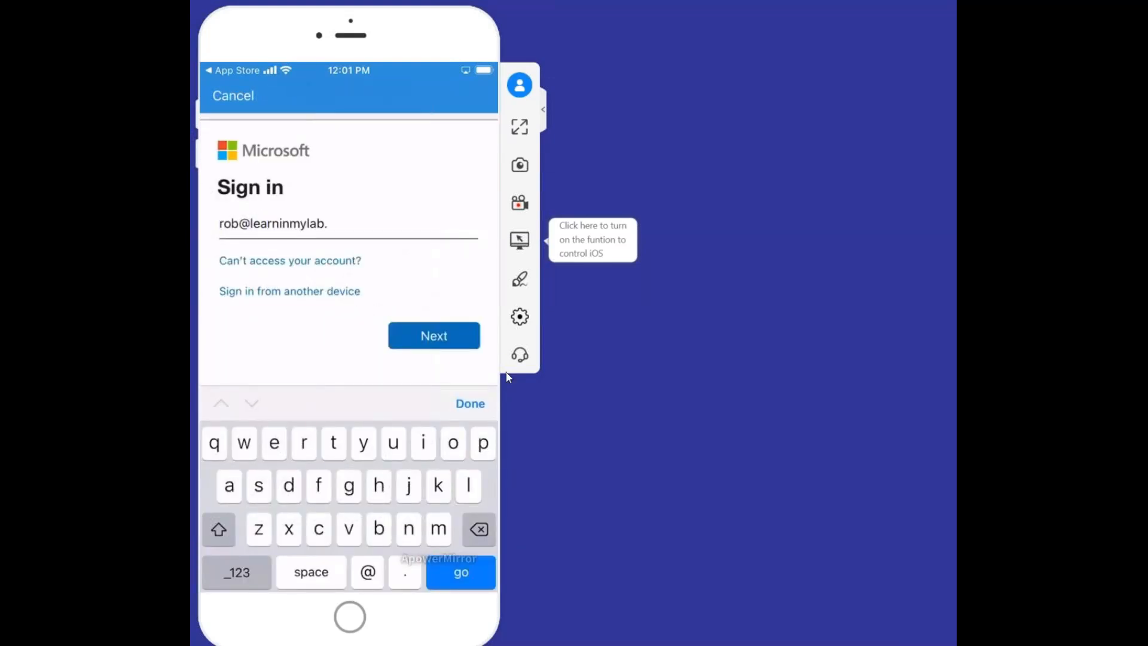
Sign in to Company Portal with the work e-mail address and account password
{"action": "key", "text": "Return"}
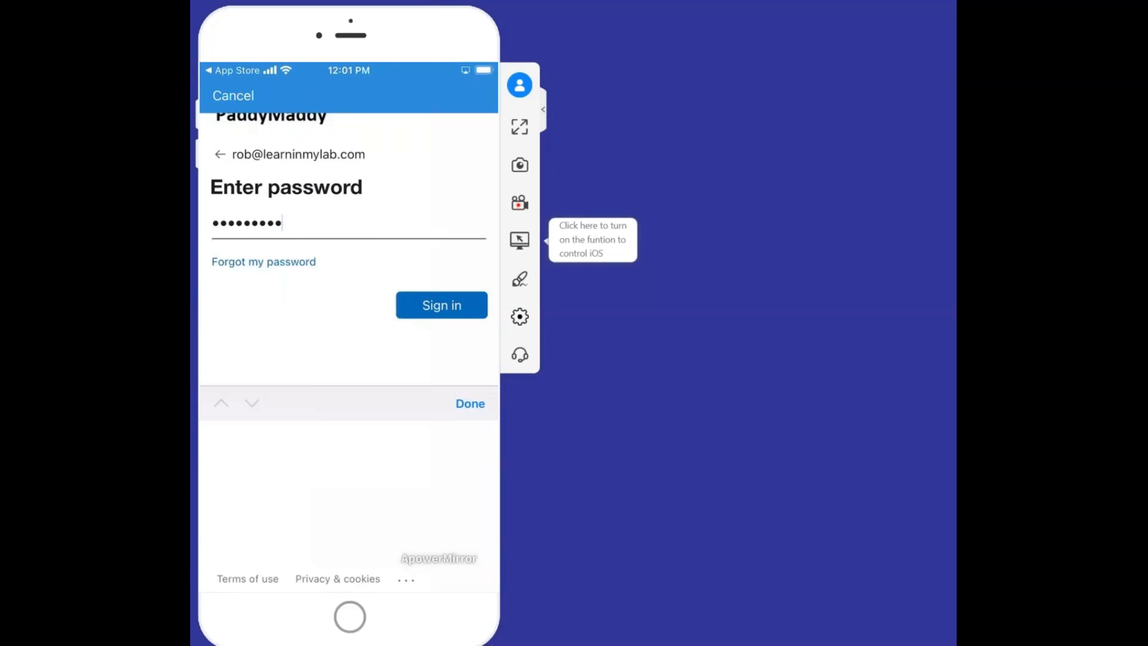
{"action": "left_click", "coordinate": [442, 305]}
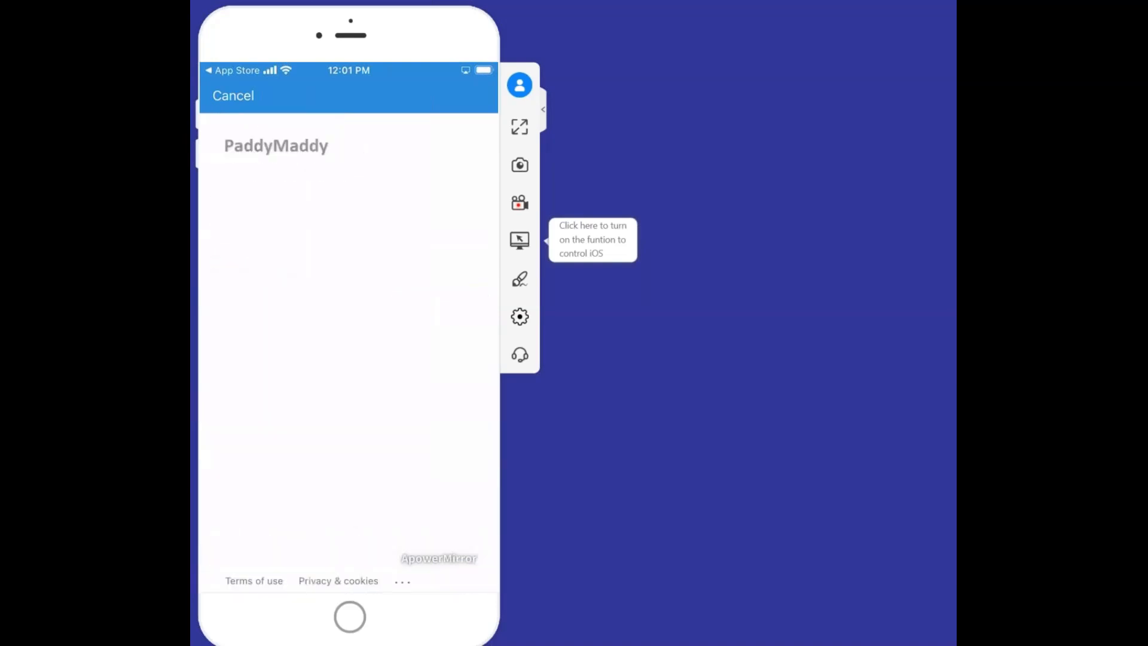
Skip the 'Help us protect your account' security info prompt for now
{"action": "left_click", "coordinate": [333, 324]}
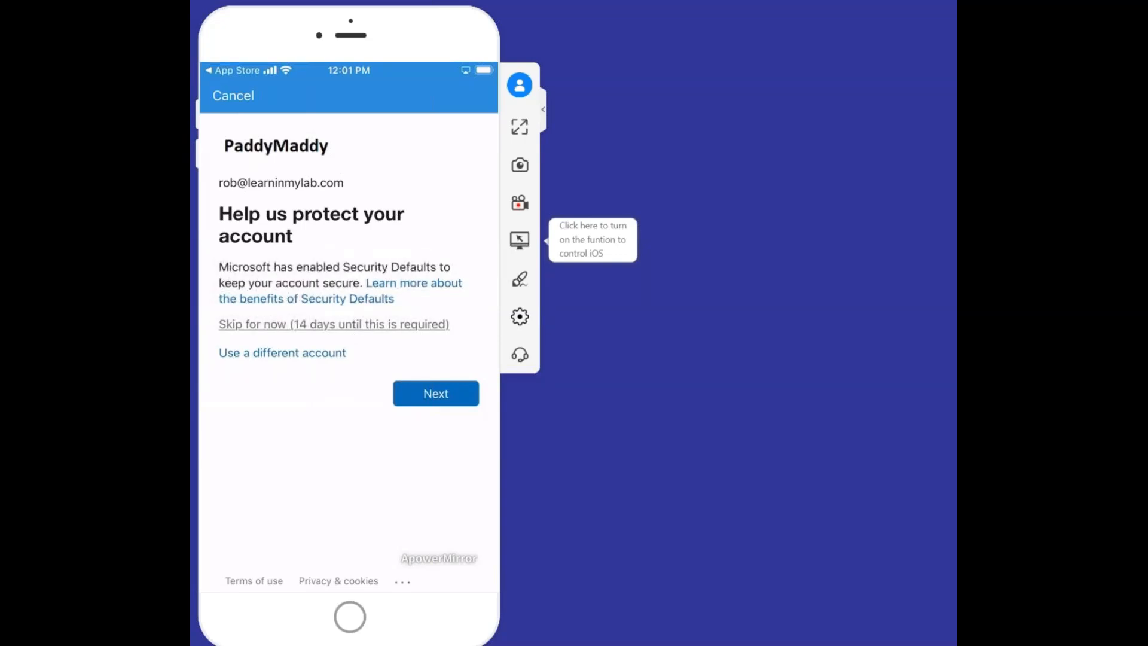
{"action": "left_click", "coordinate": [334, 324]}
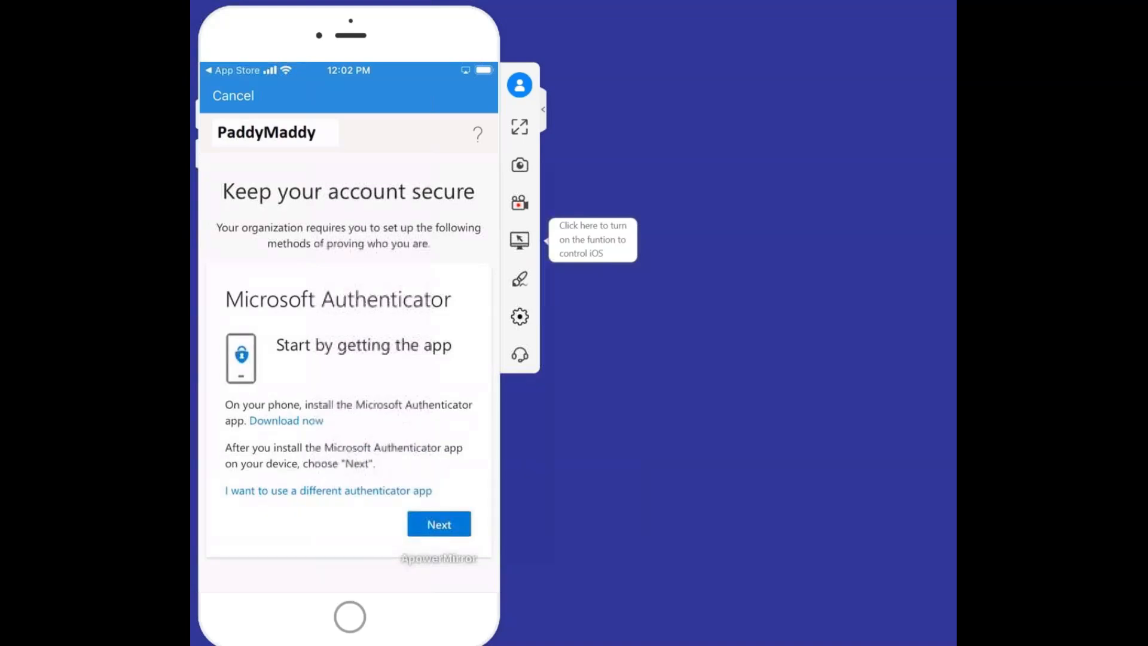
Cancel the Microsoft Authenticator setup on the 'Keep your account secure' sheet
{"action": "left_click", "coordinate": [439, 524]}
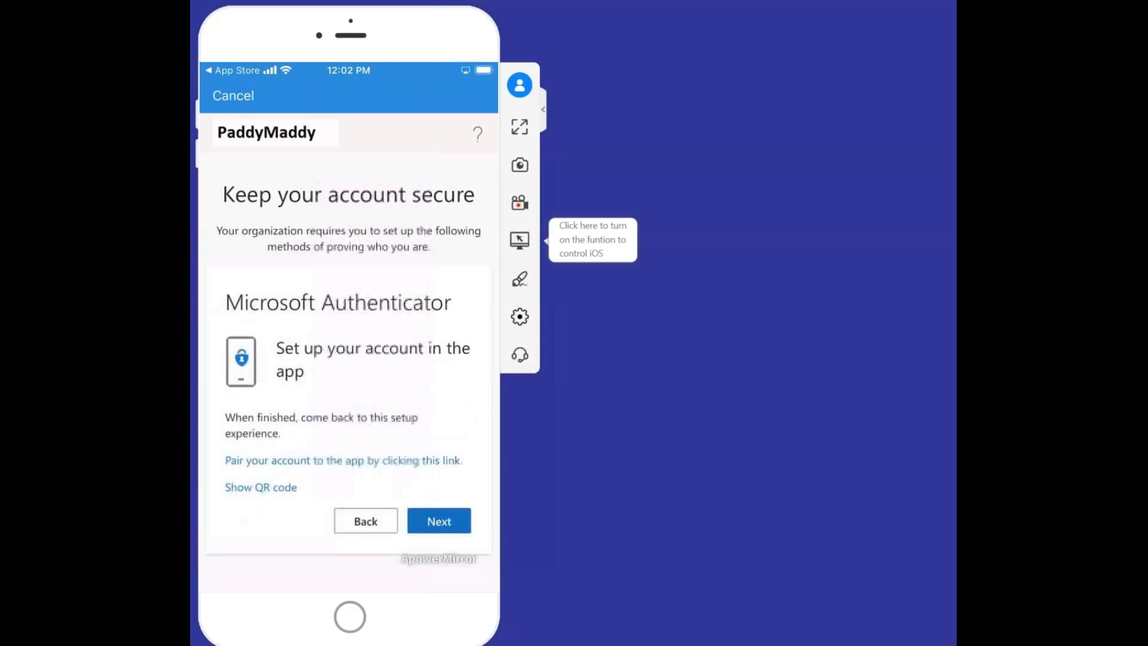
{"action": "left_click", "coordinate": [439, 520]}
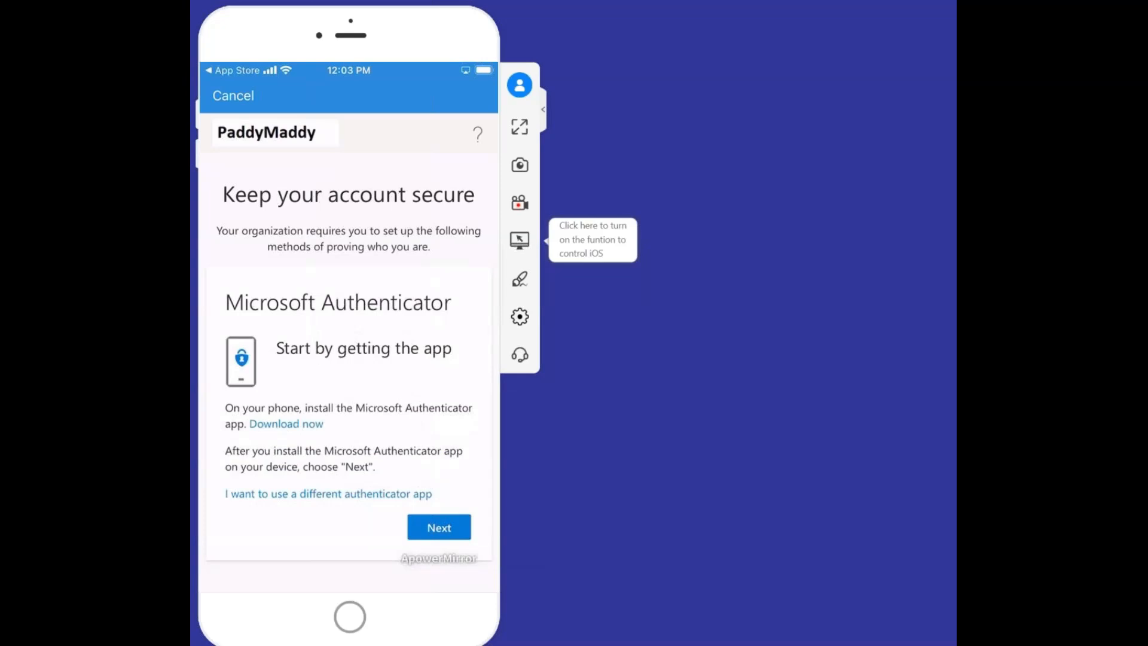
{"action": "left_click", "coordinate": [233, 96]}
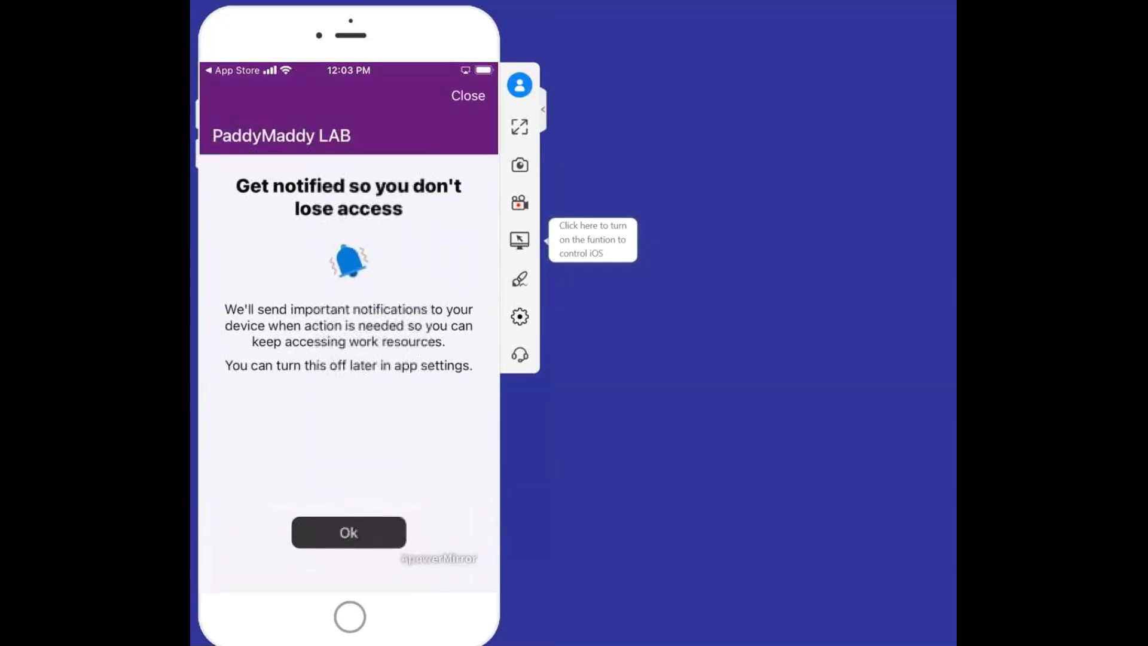
Allow Company Portal notifications, accept the privacy information and continue to the management profile download
{"action": "left_click", "coordinate": [349, 532]}
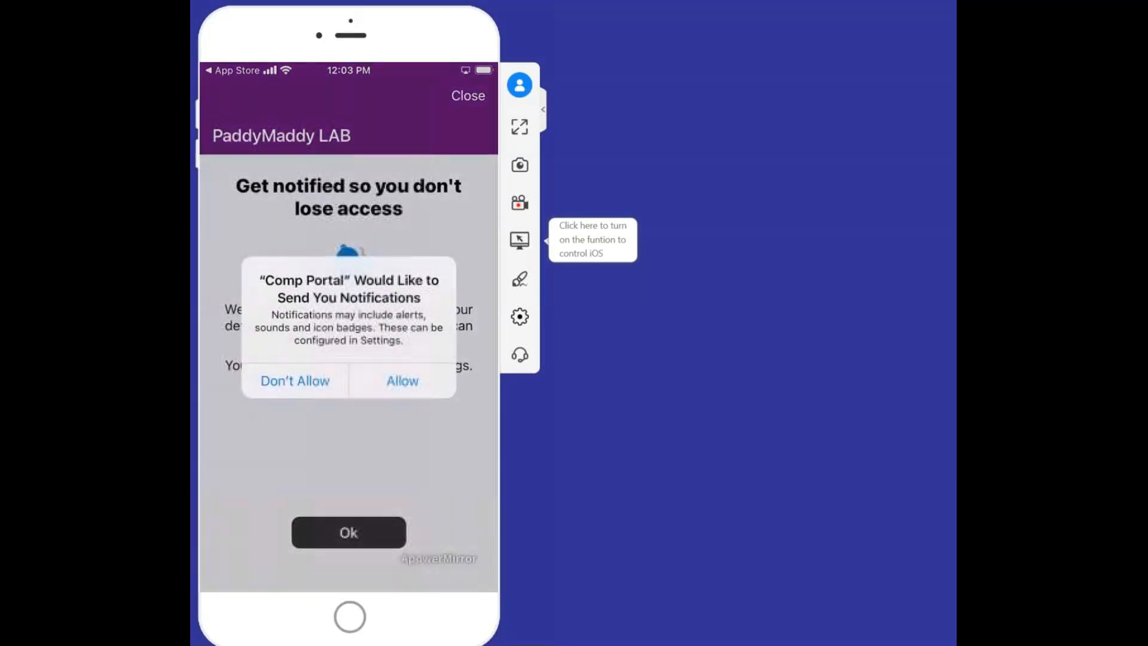
{"action": "left_click", "coordinate": [404, 382]}
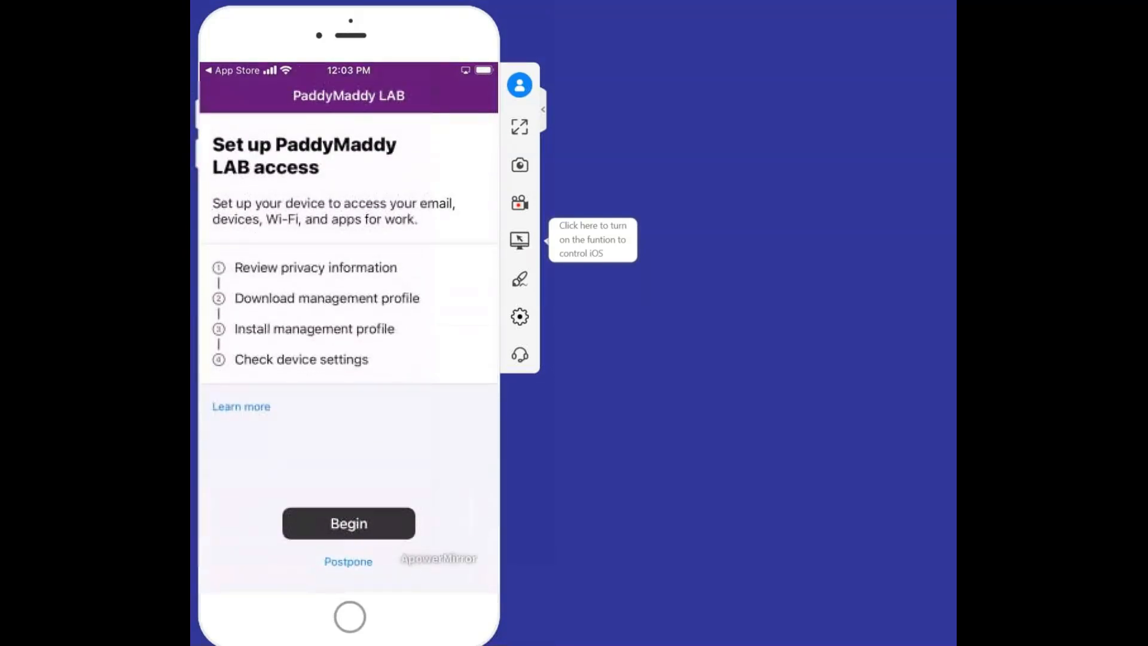
{"action": "left_click", "coordinate": [348, 523]}
{"action": "left_click", "coordinate": [349, 556]}
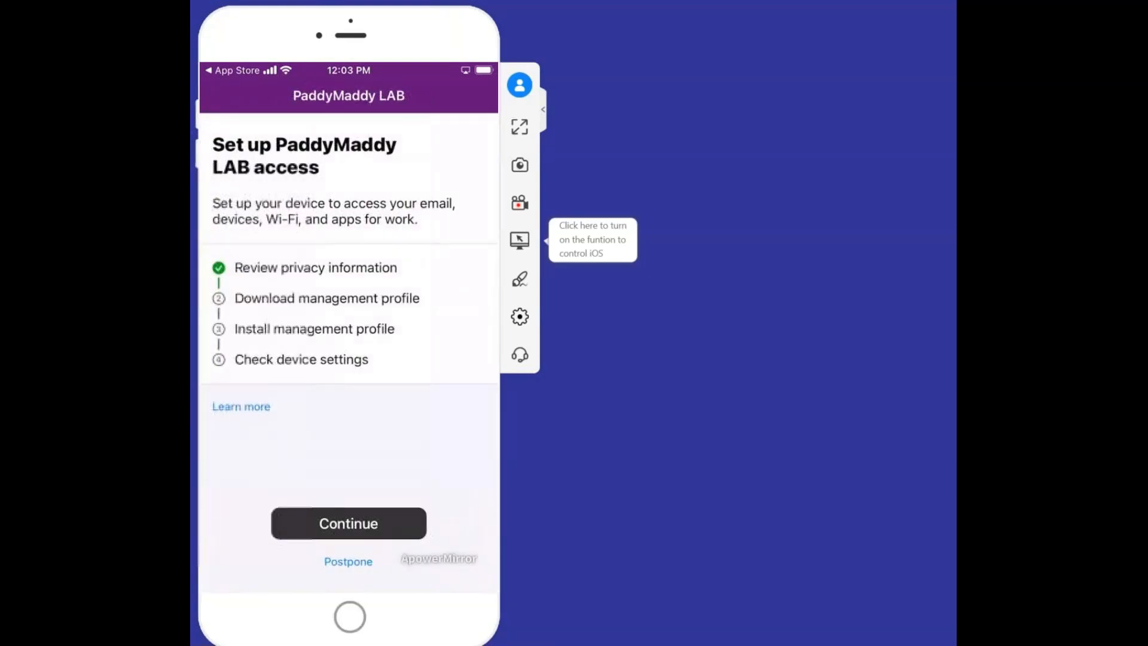
{"action": "left_click", "coordinate": [349, 523]}
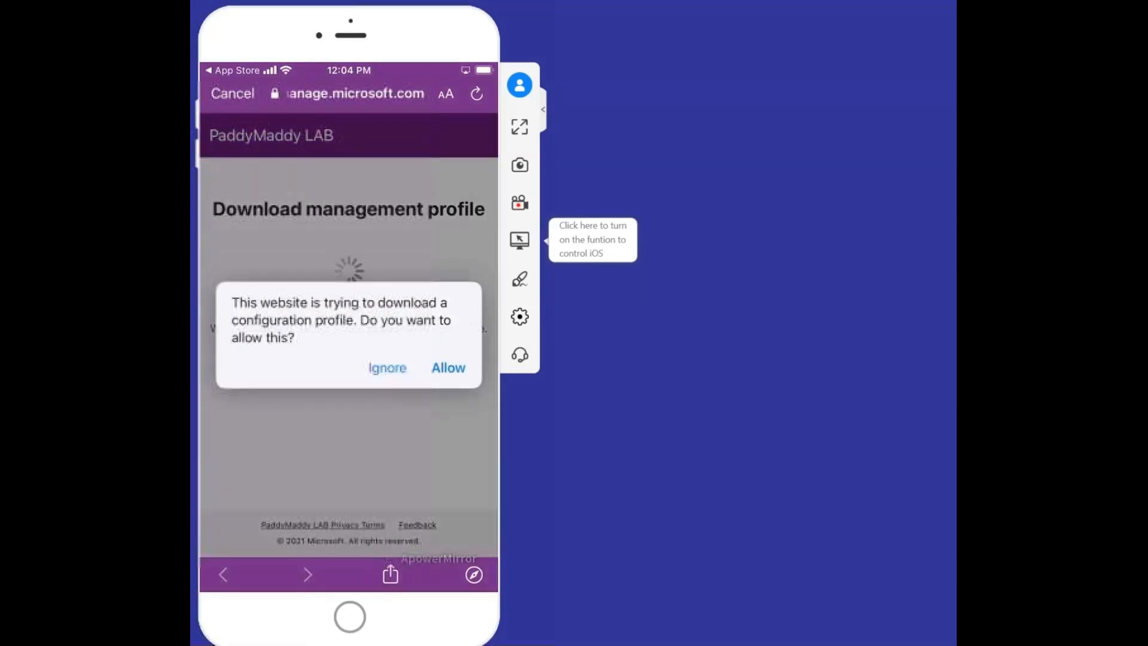
Allow the configuration profile download and install the Intune management profile in Settings
{"action": "left_click", "coordinate": [448, 368]}
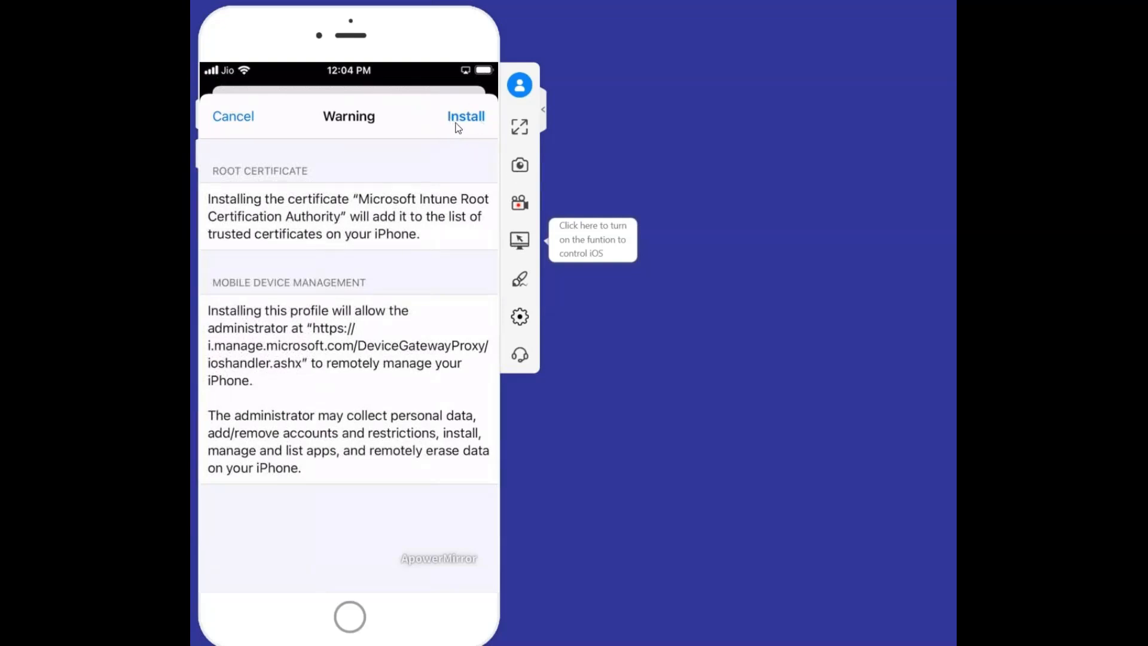
{"action": "left_click", "coordinate": [471, 120]}
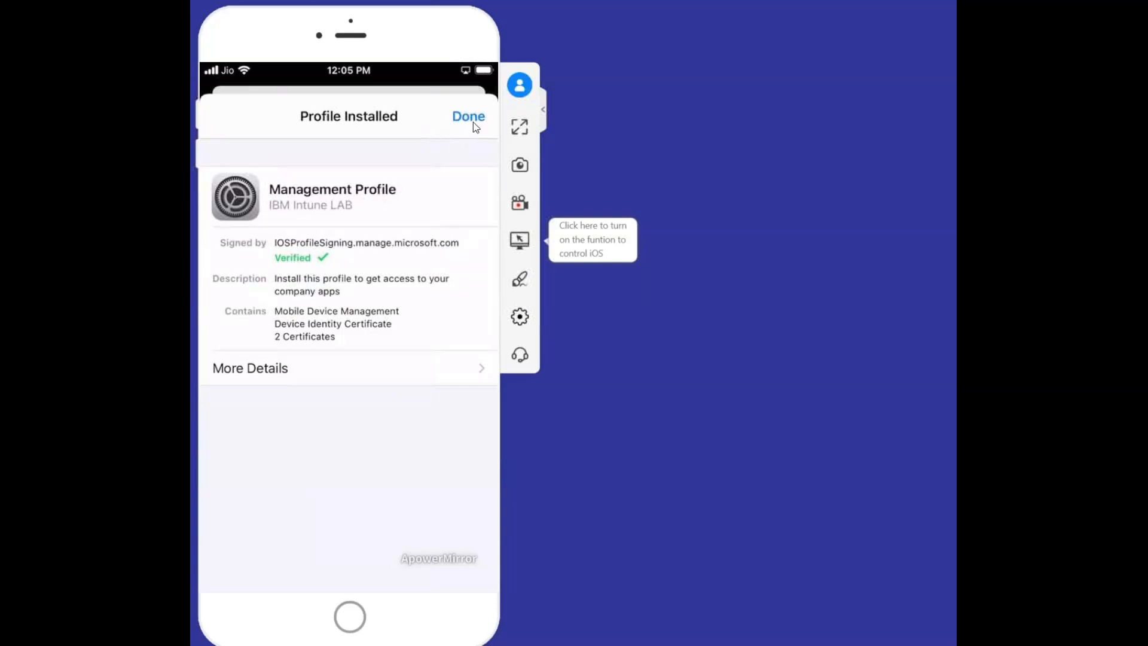
Close the installed profile summary and finish enrollment on the 'You're all set!' screen
{"action": "left_click", "coordinate": [473, 124]}
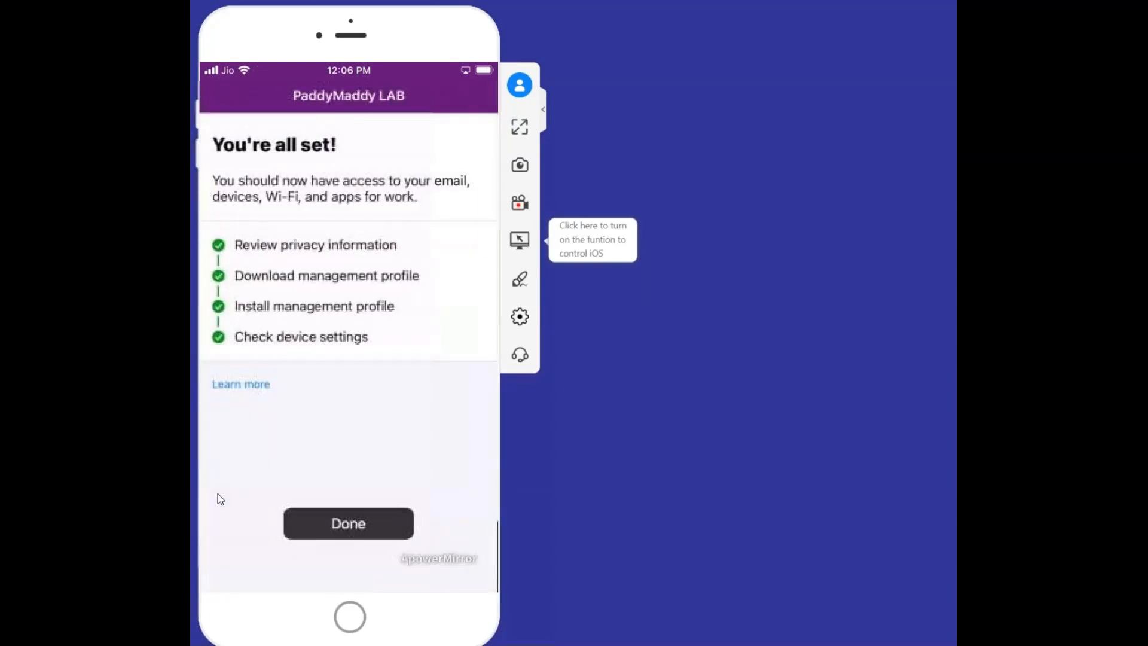
{"action": "left_click", "coordinate": [371, 496]}
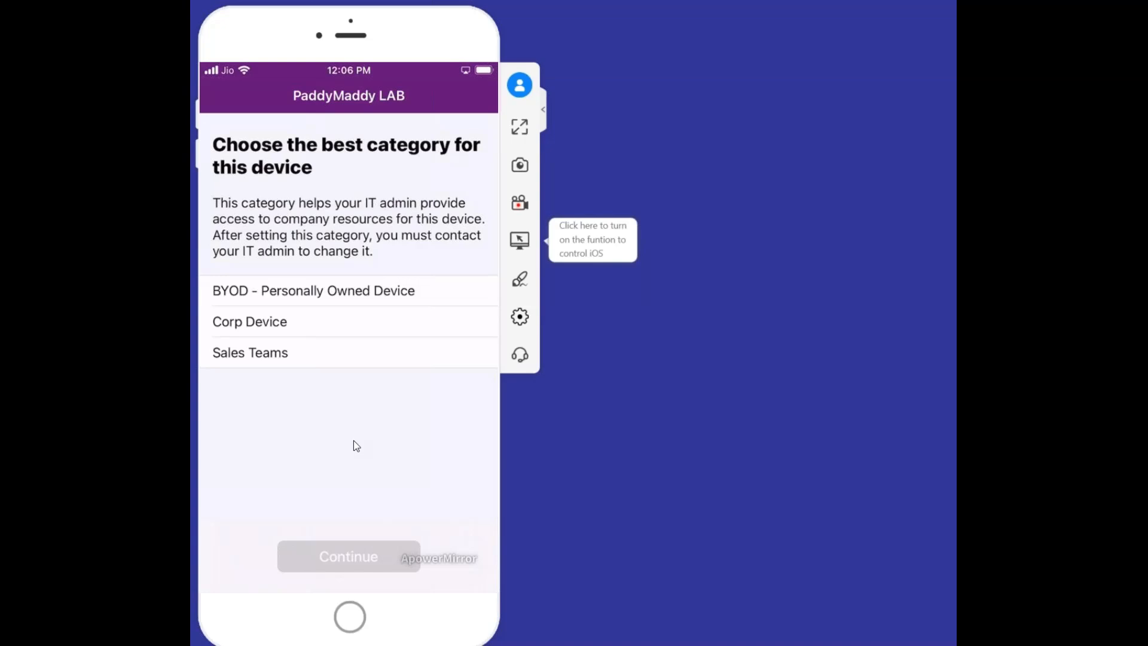
Choose 'BYOD - Personally Owned Device' as the iPhone's device category
{"action": "left_click", "coordinate": [321, 292]}
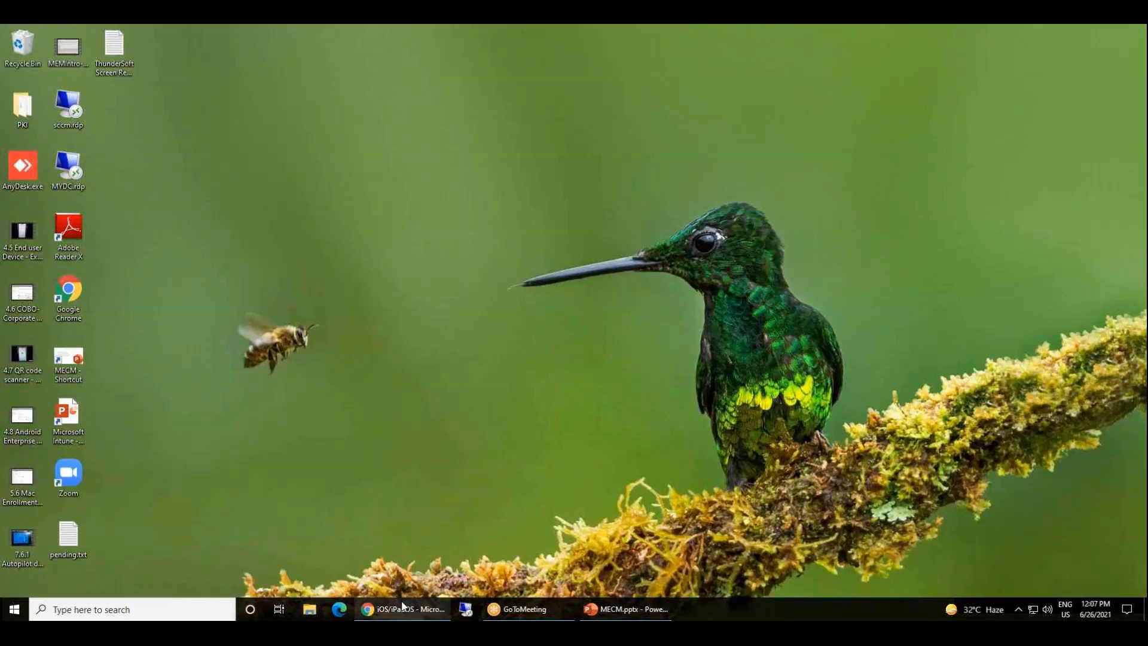
Return to the admin center in Chrome and view the iOS/iPadOS devices list
{"action": "left_click", "coordinate": [402, 606]}
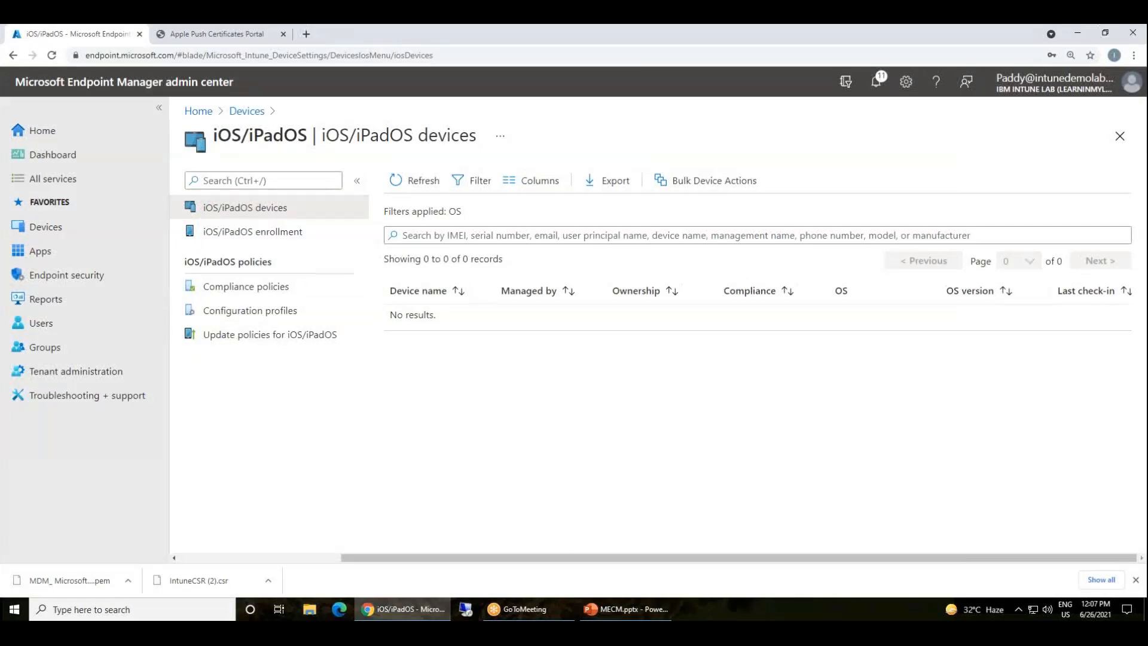
{"action": "left_click", "coordinate": [244, 114]}
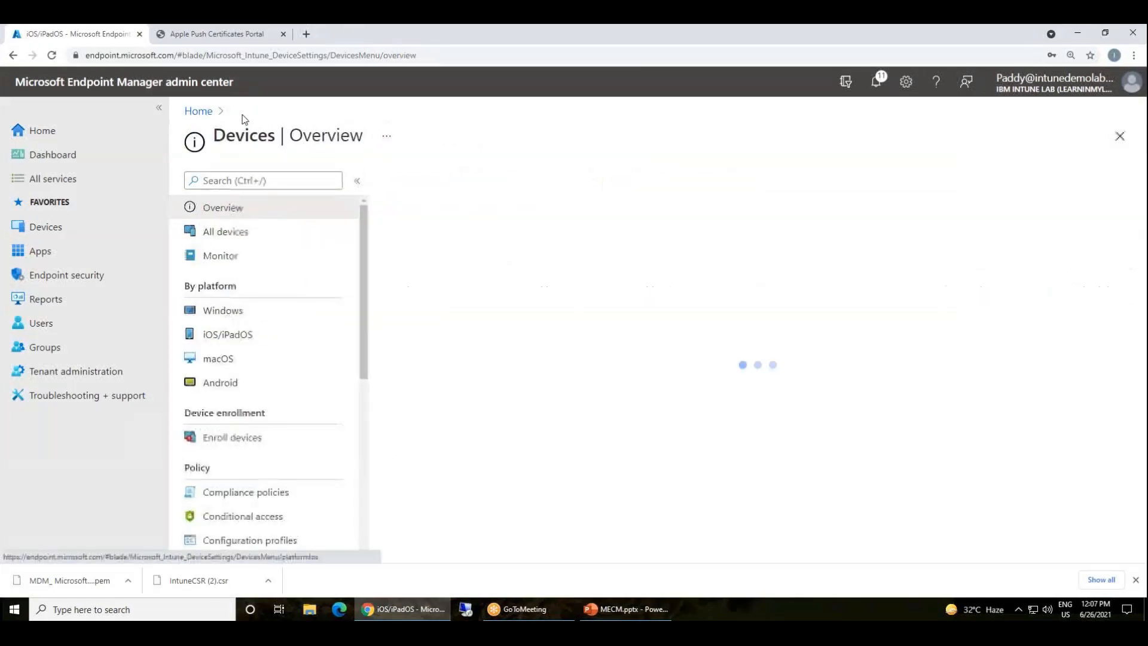
{"action": "left_click", "coordinate": [225, 336]}
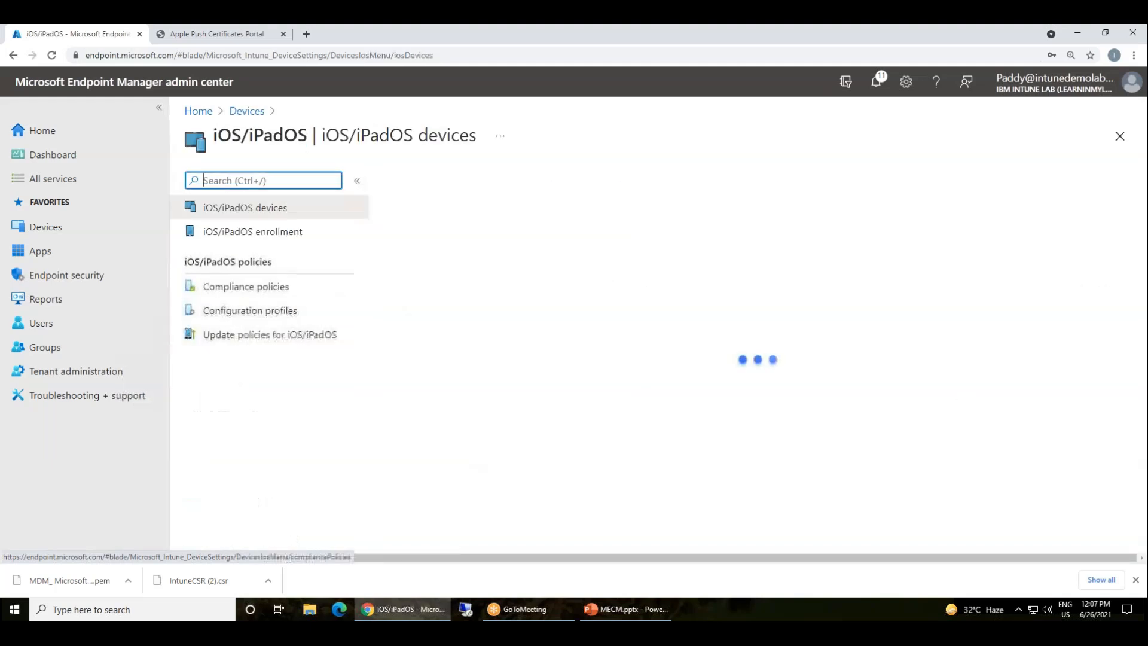
Review the macOS devices and macOS enrollment pages, then go to the Apps overview
{"action": "left_click", "coordinate": [246, 112]}
{"action": "left_click", "coordinate": [209, 358]}
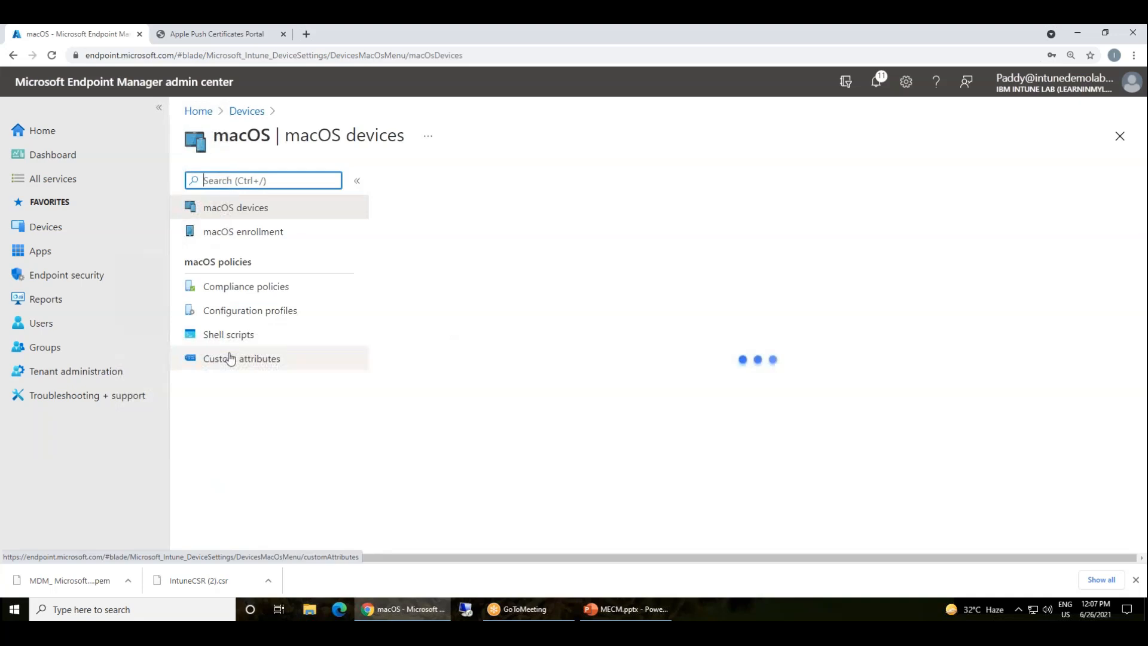
{"action": "left_click", "coordinate": [218, 234]}
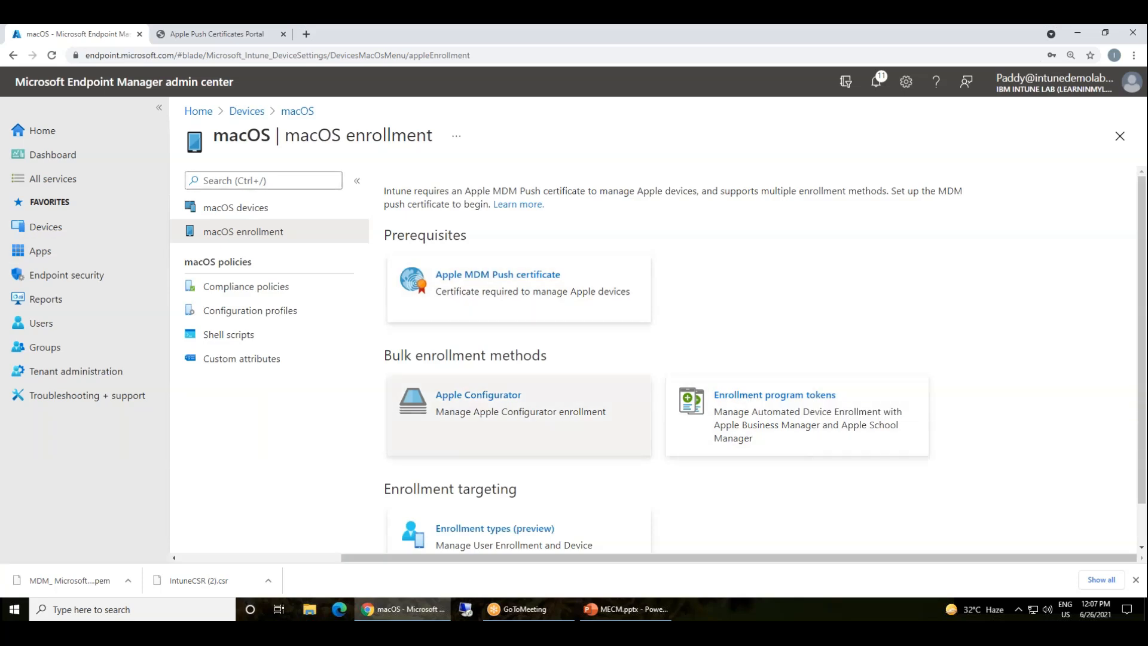
{"action": "scroll", "coordinate": [520, 526], "scroll_direction": "down", "scroll_amount": 1}
{"action": "left_click", "coordinate": [256, 207]}
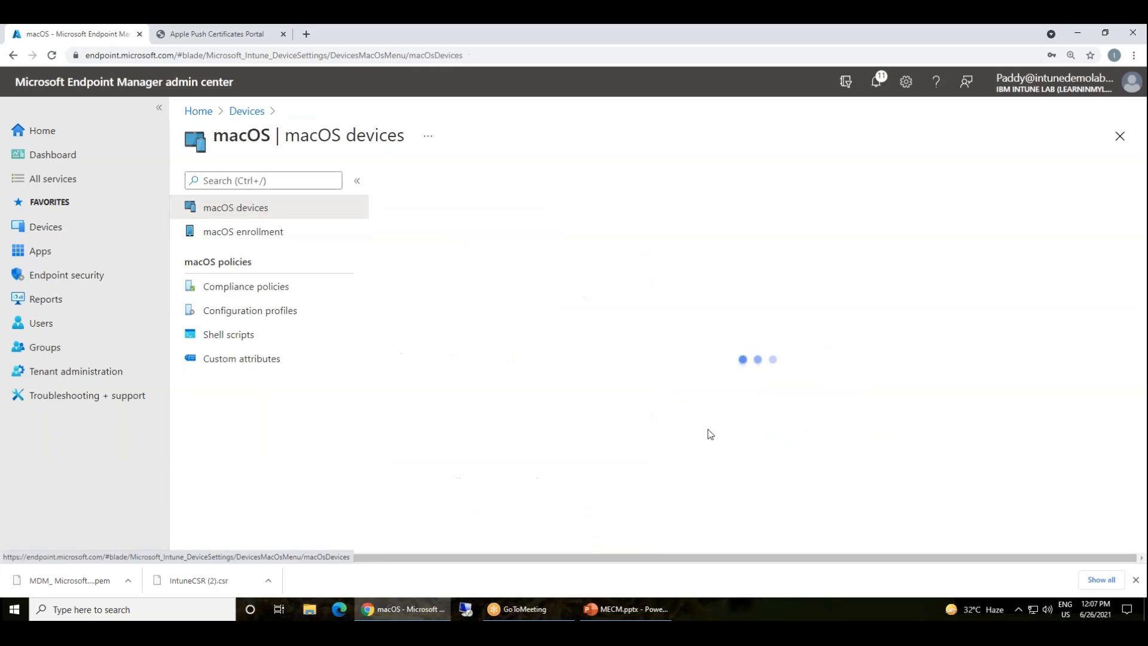
{"action": "left_click", "coordinate": [245, 111]}
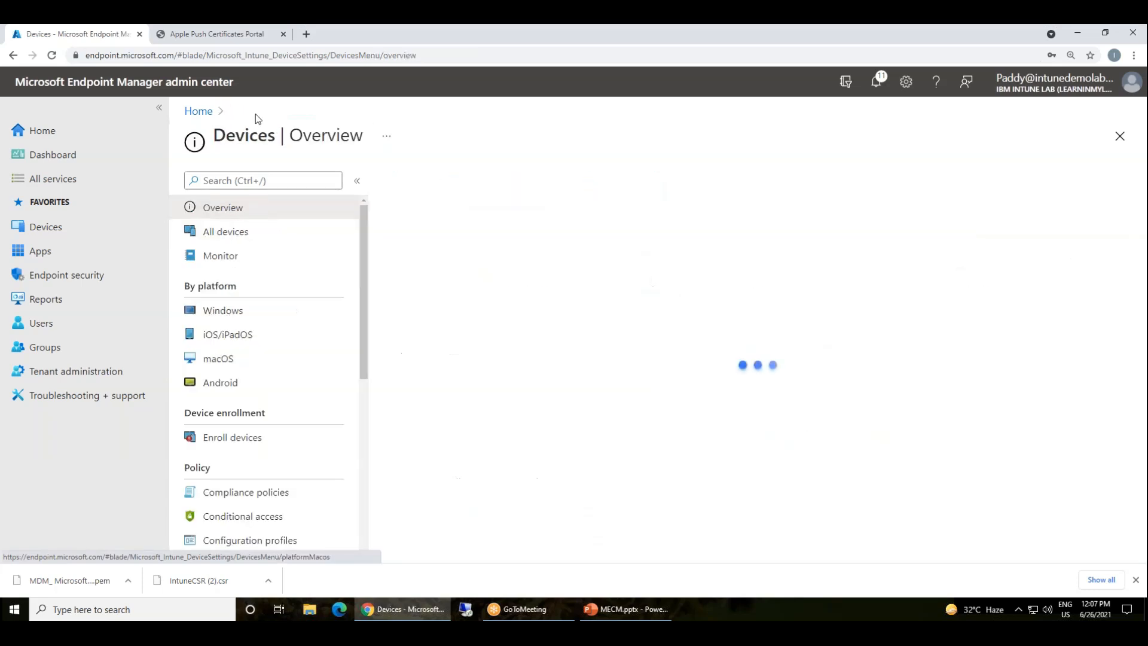
{"action": "left_click", "coordinate": [37, 251]}
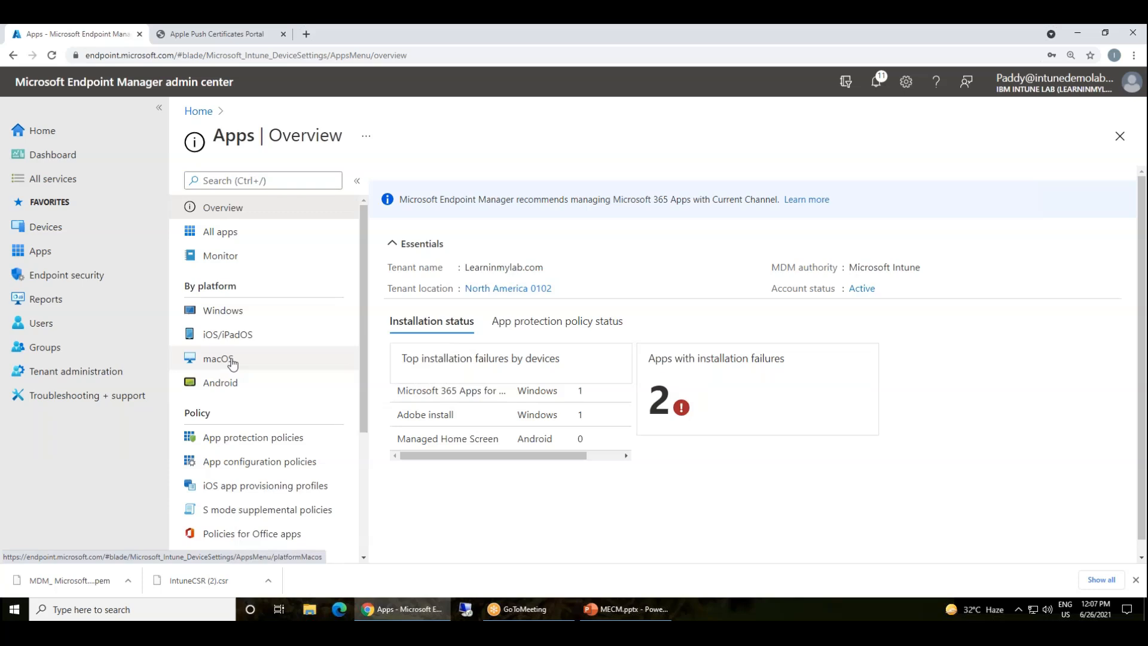
Start adding an iOS/iPadOS app with the 'iOS store app' type
{"action": "left_click", "coordinate": [222, 333]}
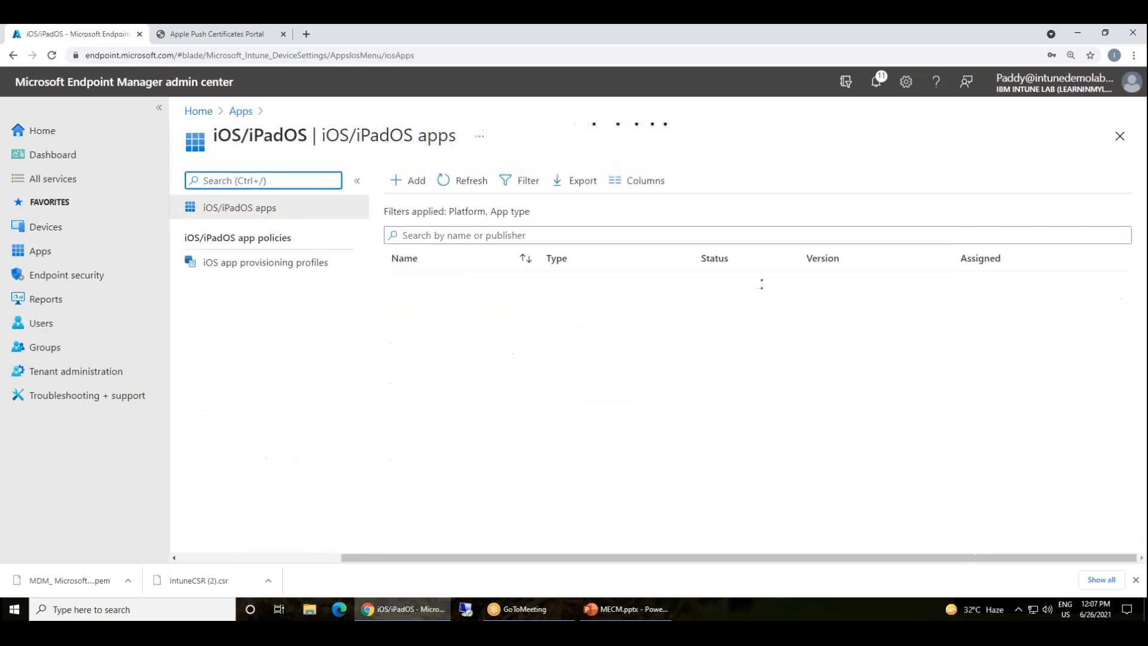
{"action": "left_click", "coordinate": [409, 180]}
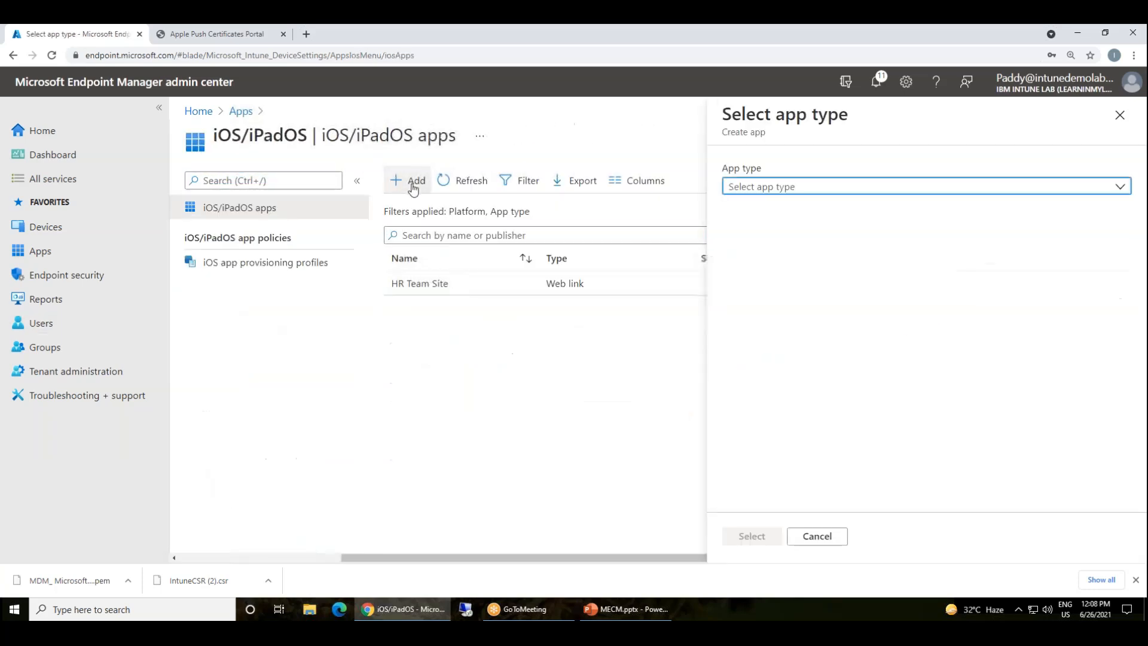
{"action": "left_click", "coordinate": [787, 193]}
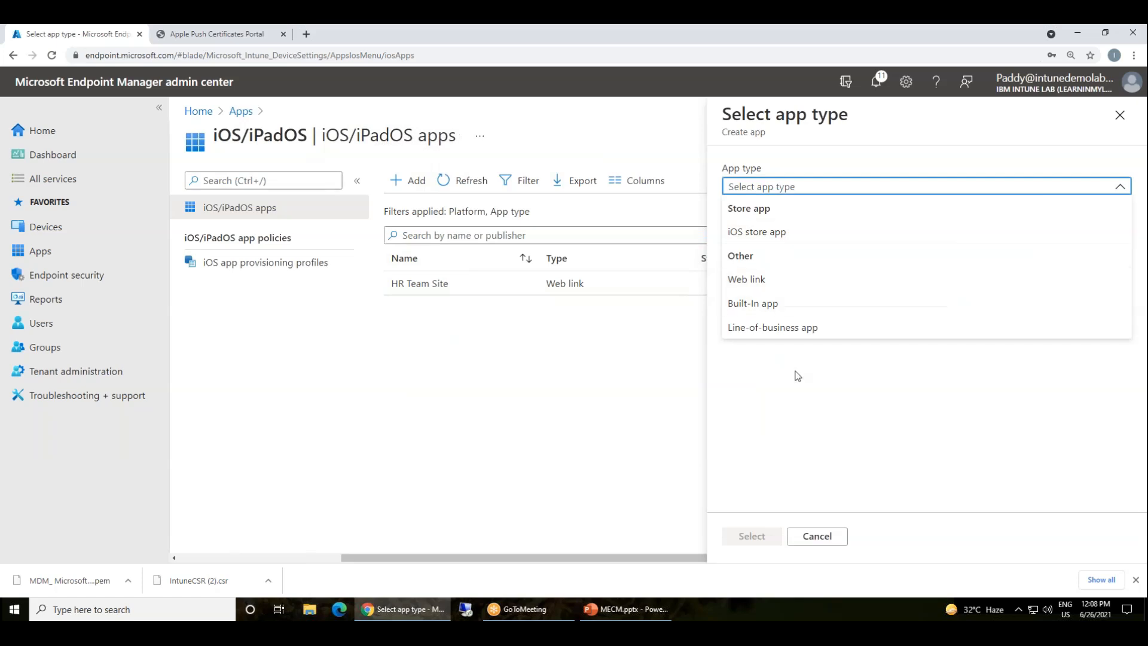
{"action": "left_click", "coordinate": [786, 234]}
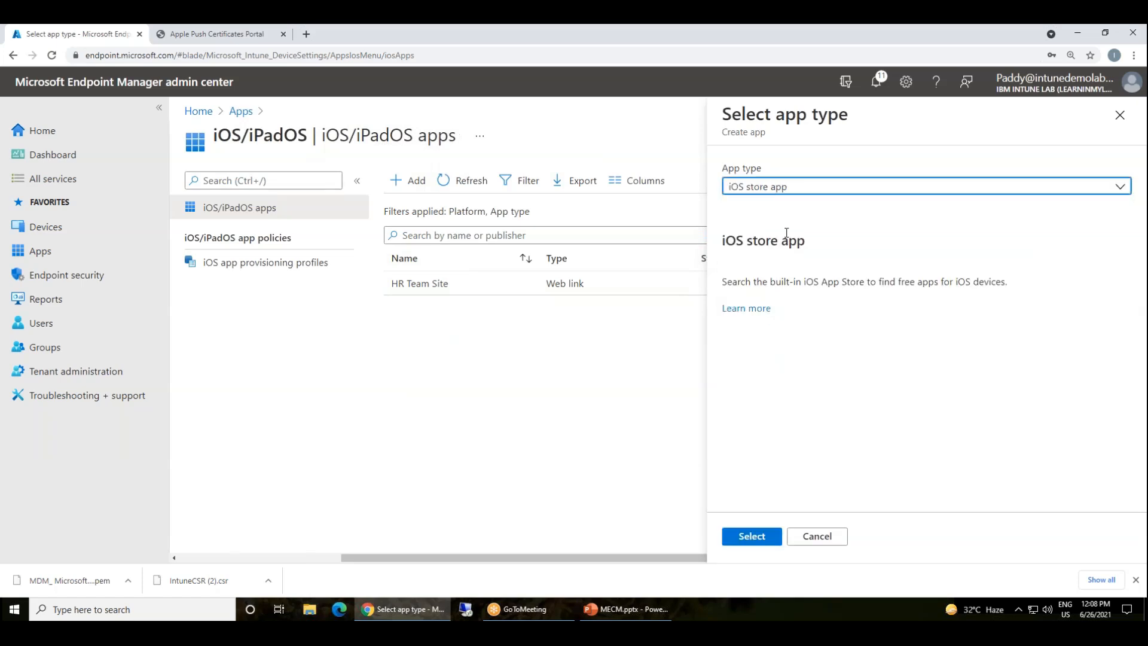
{"action": "left_click", "coordinate": [749, 536]}
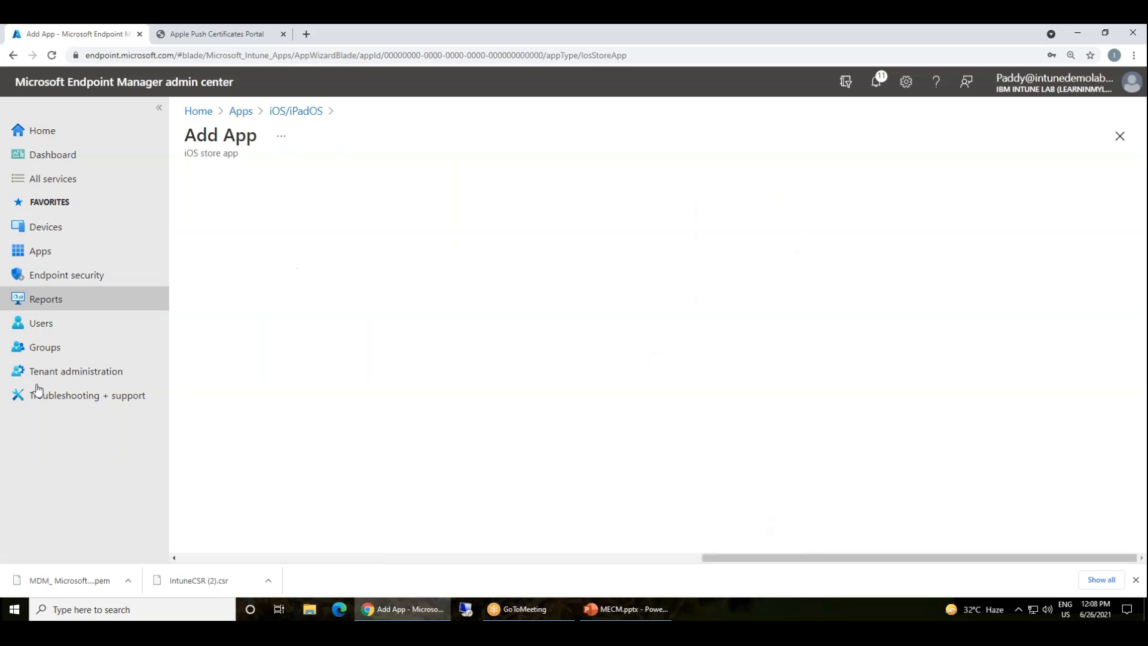
Search the App Store for 'mic' and select Microsoft Word
{"action": "left_click", "coordinate": [418, 227]}
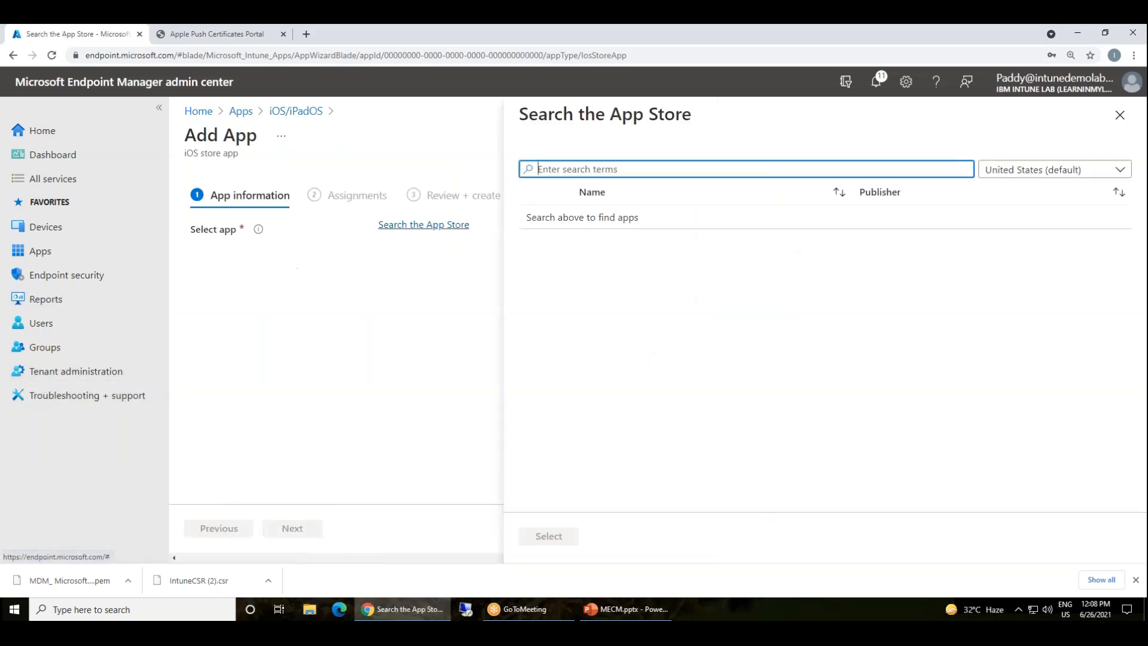
{"action": "left_click", "coordinate": [624, 168]}
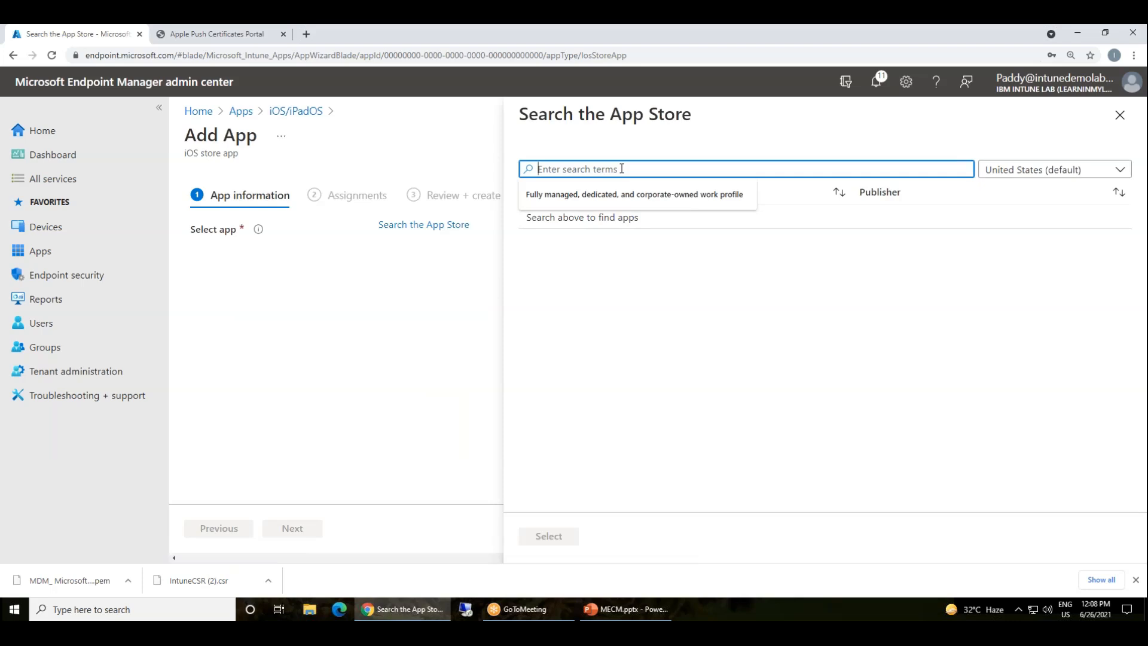
{"action": "type", "text": "microsft"}
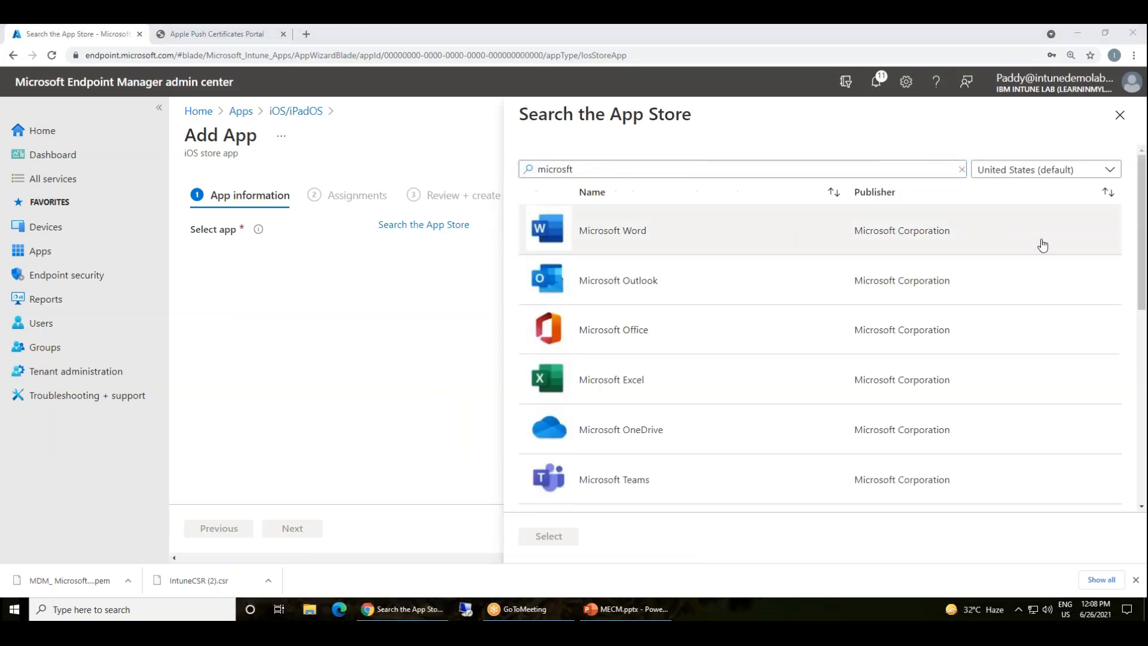
{"action": "left_click", "coordinate": [1040, 245]}
{"action": "left_click", "coordinate": [545, 537]}
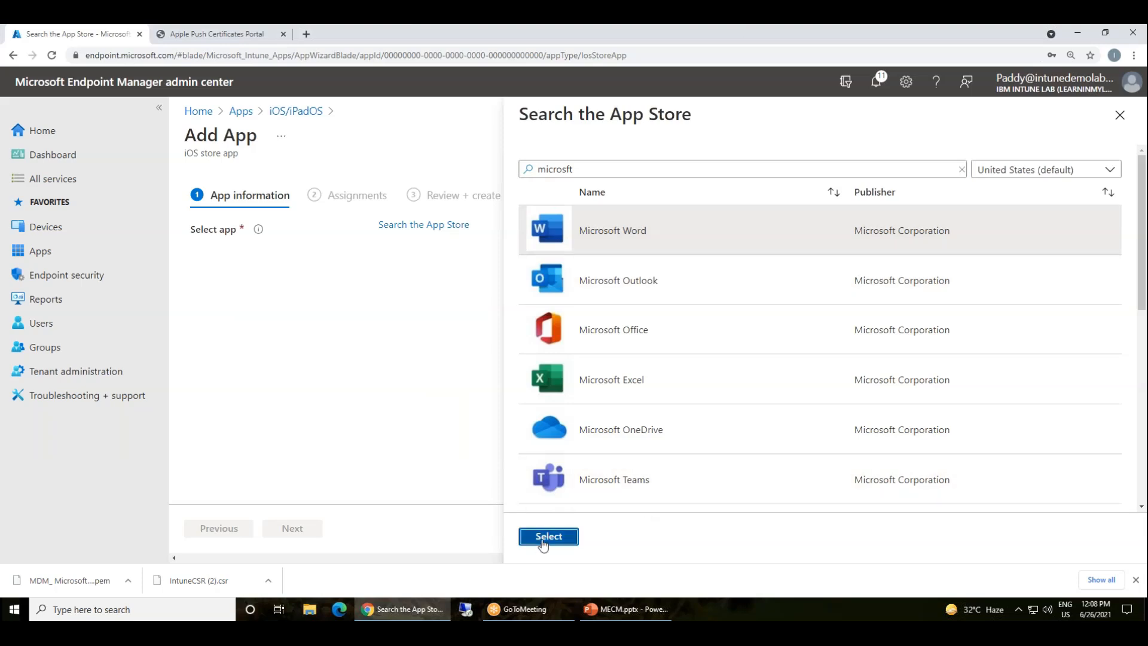
{"action": "scroll", "coordinate": [582, 427], "scroll_direction": "down", "scroll_amount": 3}
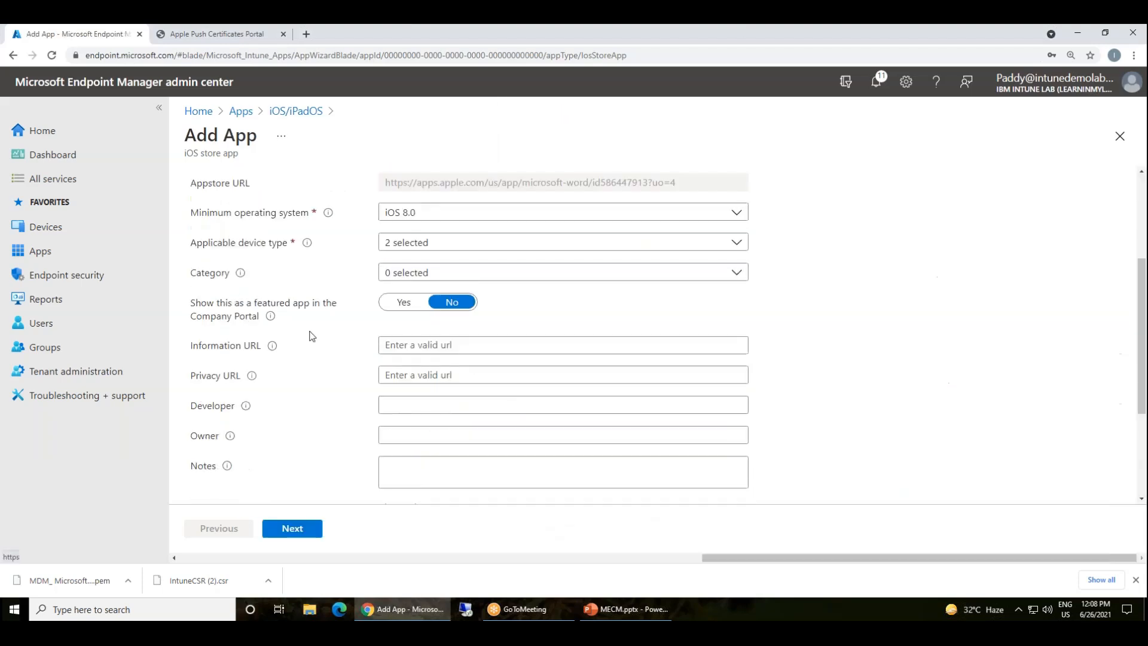
Review Word's pre-filled app information and advance to Assignments
{"action": "left_click", "coordinate": [884, 228]}
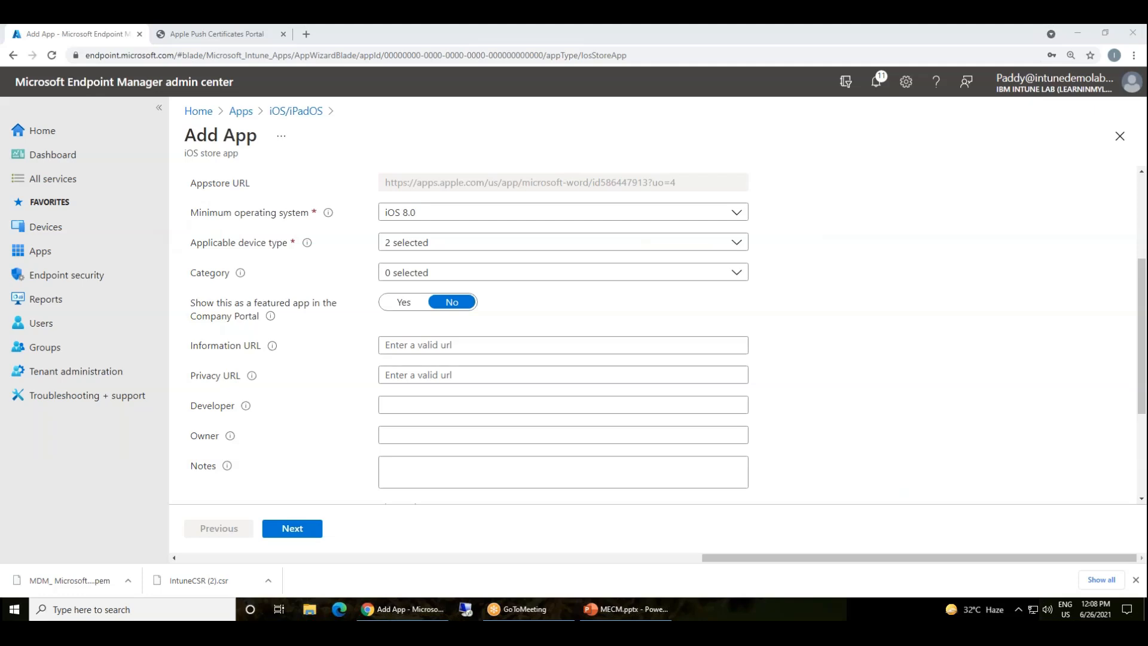
{"action": "left_click", "coordinate": [306, 541]}
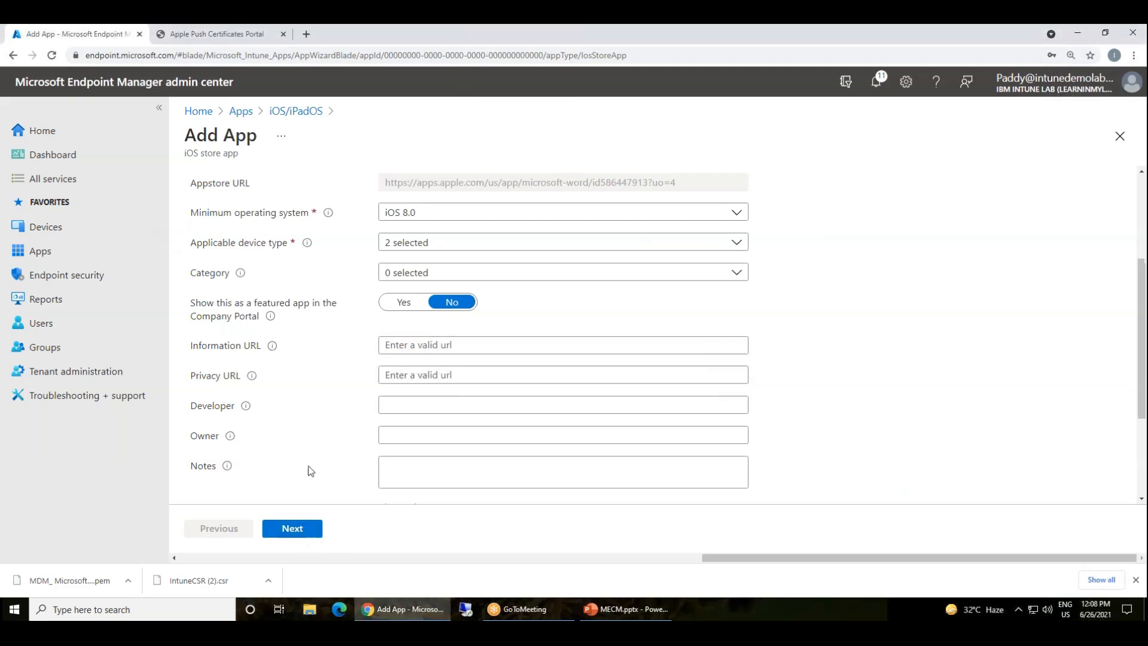
{"action": "left_click_drag", "start_coordinate": [309, 471], "coordinate": [310, 382]}
{"action": "scroll", "coordinate": [312, 382], "scroll_direction": "up", "scroll_amount": 3}
{"action": "scroll", "coordinate": [310, 384], "scroll_direction": "down", "scroll_amount": 3}
{"action": "scroll", "coordinate": [306, 390], "scroll_direction": "up", "scroll_amount": 3}
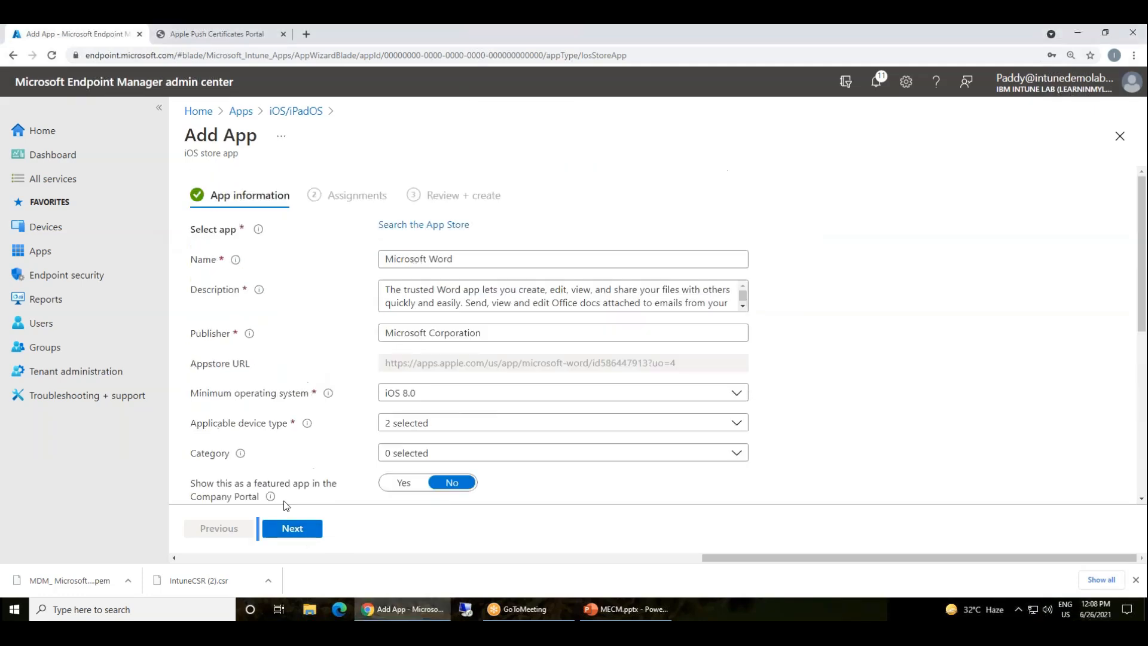
{"action": "left_click", "coordinate": [293, 529]}
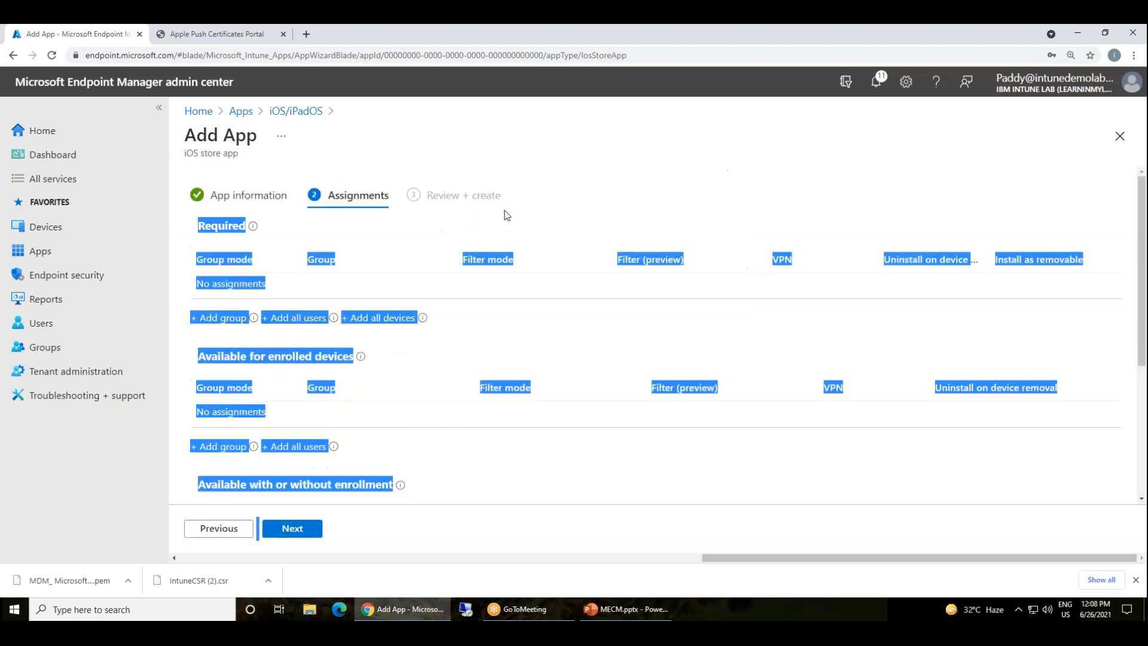
Make Word required for all users and all devices, then create the app
{"action": "left_click", "coordinate": [496, 226]}
{"action": "left_click", "coordinate": [298, 318]}
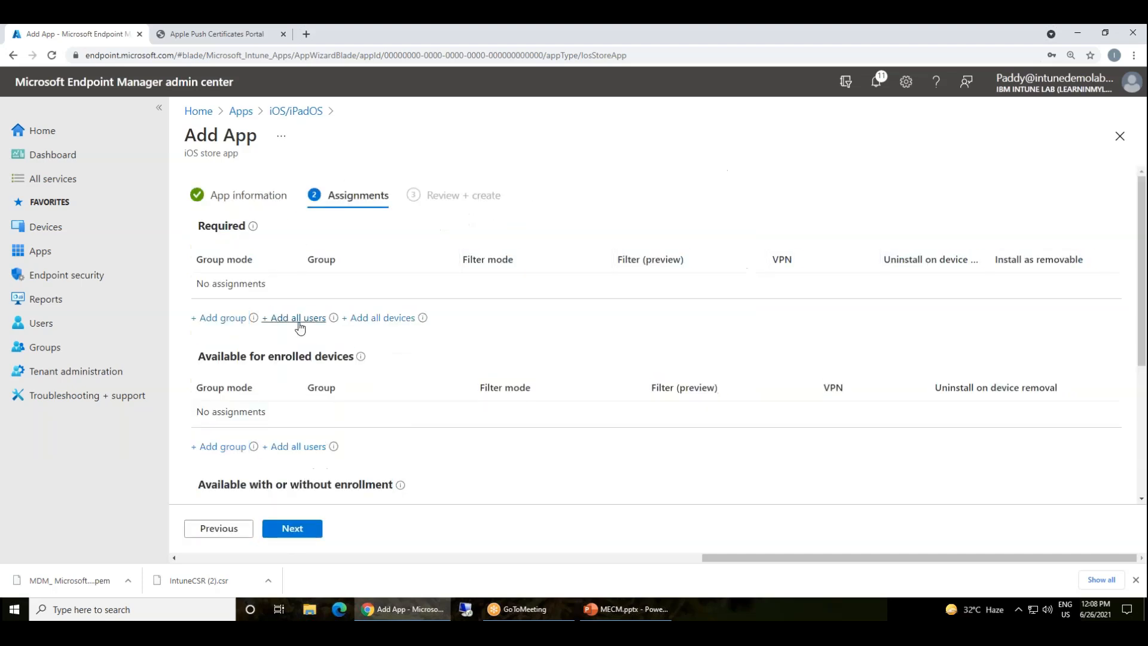
{"action": "left_click", "coordinate": [383, 318]}
{"action": "left_click", "coordinate": [312, 528]}
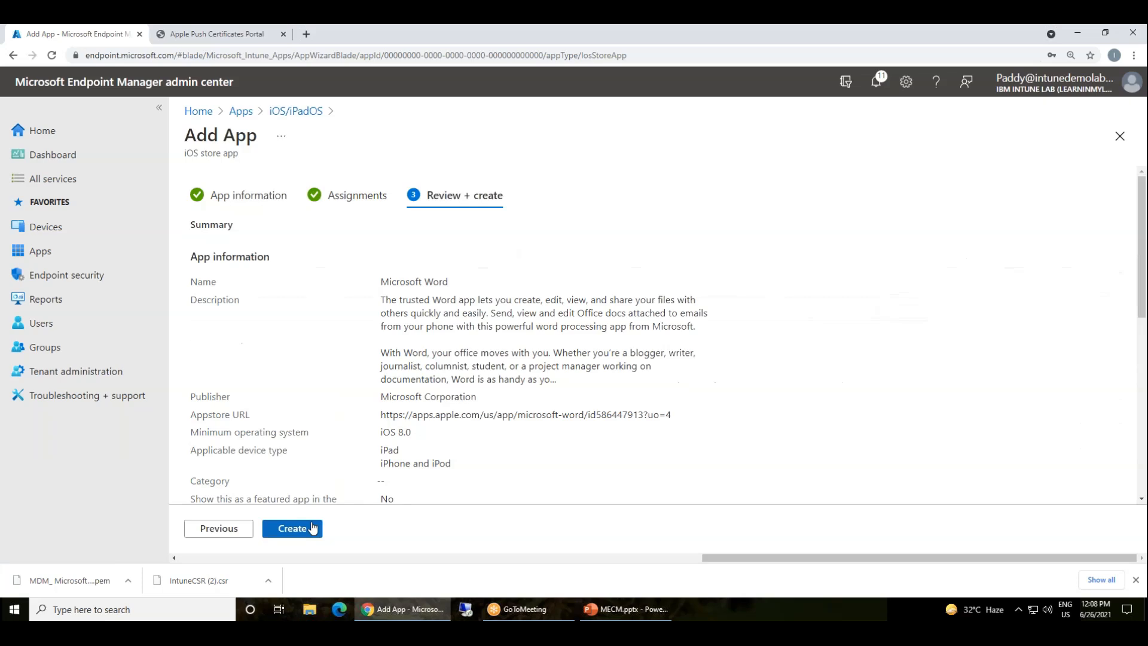
{"action": "left_click", "coordinate": [314, 529]}
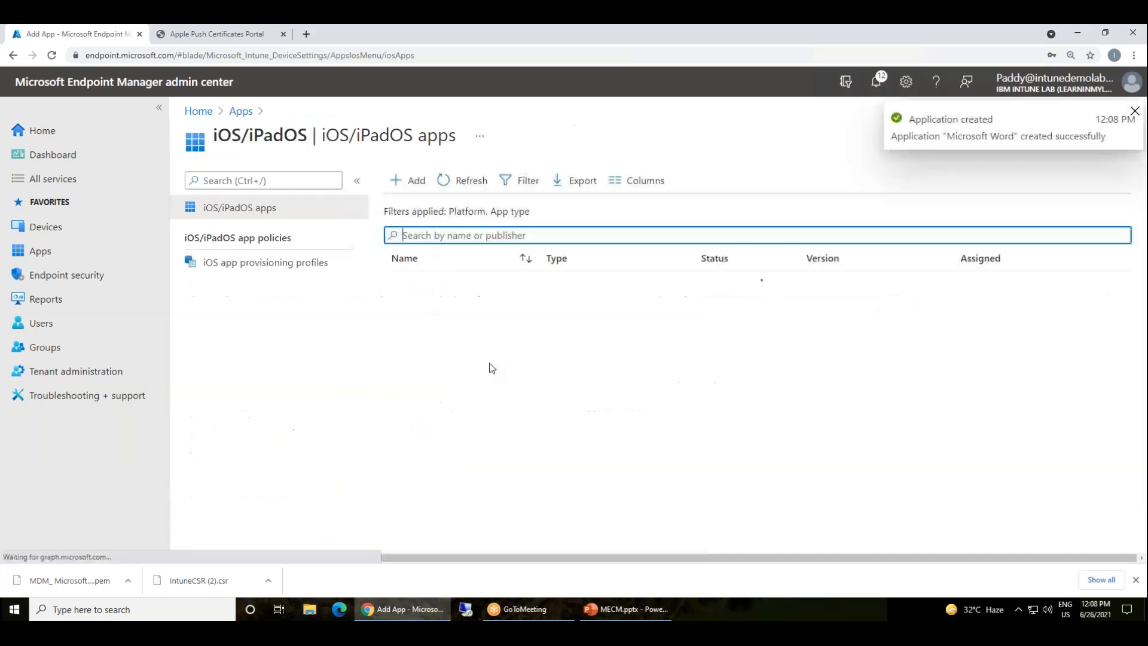
Start adding a new iOS/iPadOS app with the Built-In app type
{"action": "left_click", "coordinate": [305, 112]}
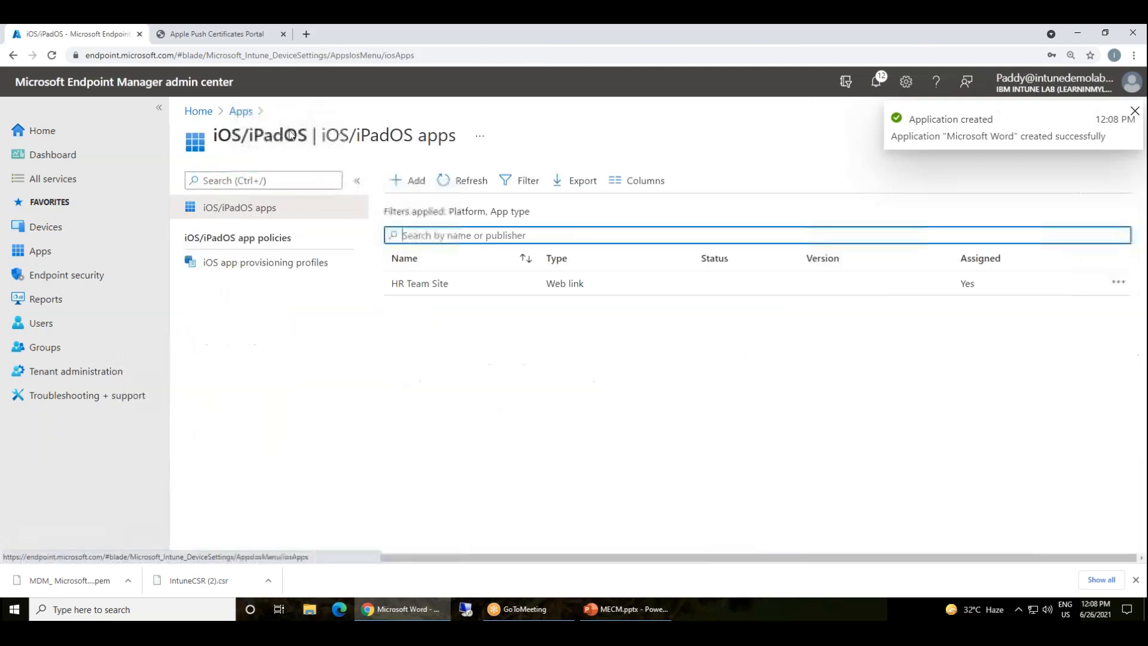
{"action": "left_click", "coordinate": [417, 183]}
{"action": "left_click", "coordinate": [796, 186]}
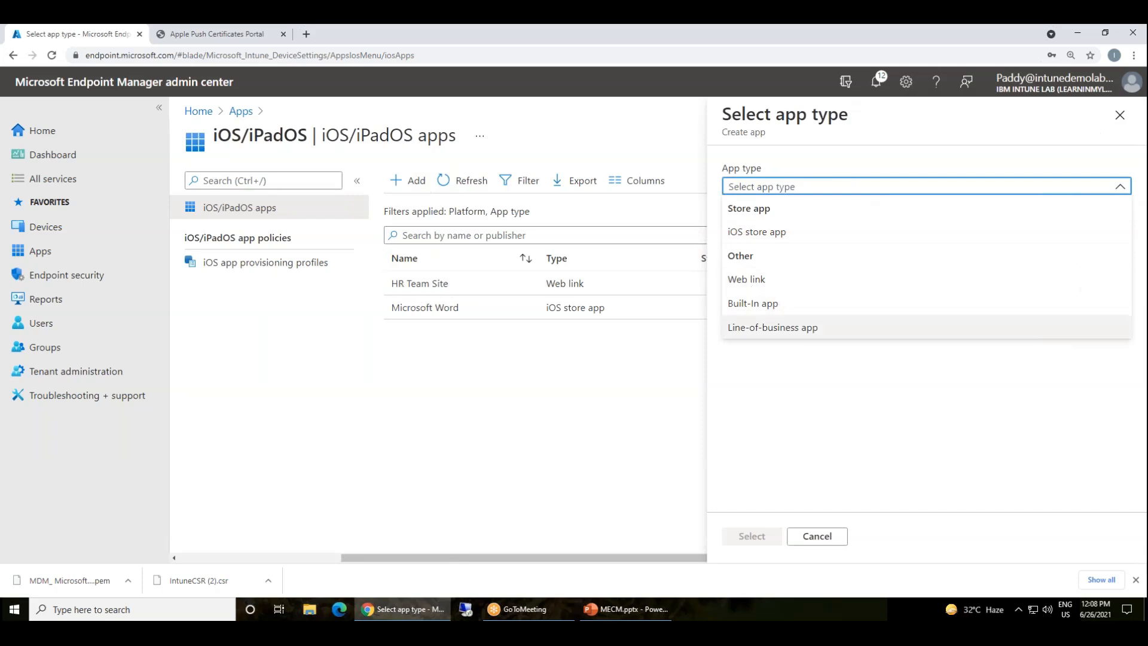
{"action": "left_click", "coordinate": [801, 304]}
{"action": "left_click", "coordinate": [752, 535]}
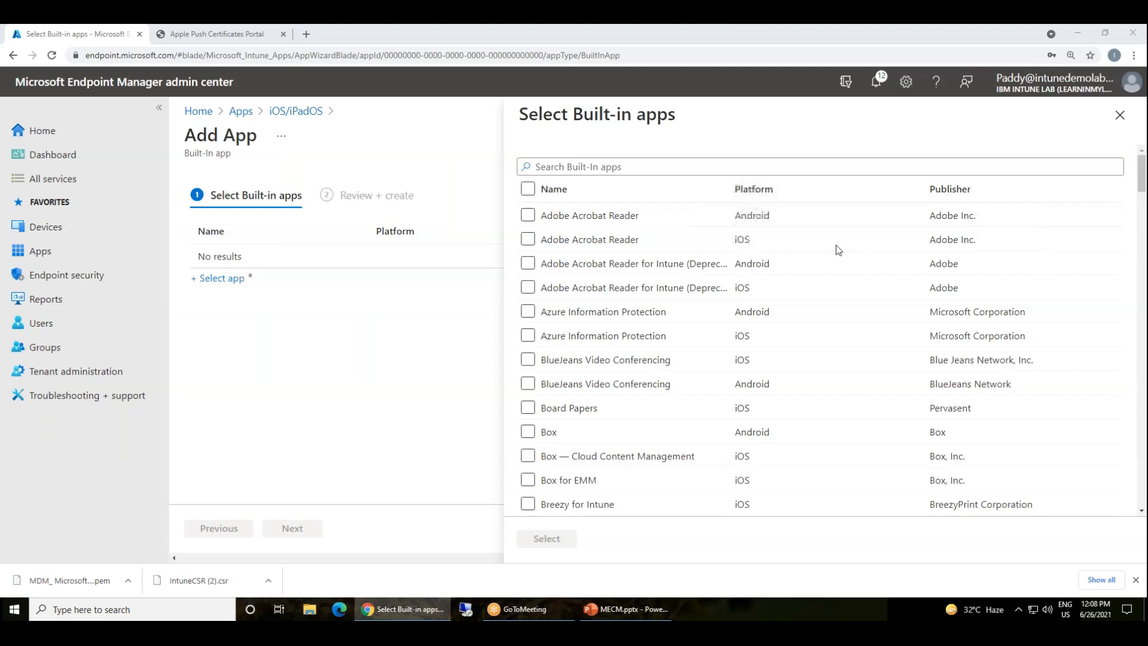
Select Adobe Acrobat Reader, Microsoft Outlook and Microsoft Planner for iOS and create them
{"action": "left_click", "coordinate": [527, 240]}
{"action": "scroll", "coordinate": [700, 252], "scroll_direction": "down", "scroll_amount": 15}
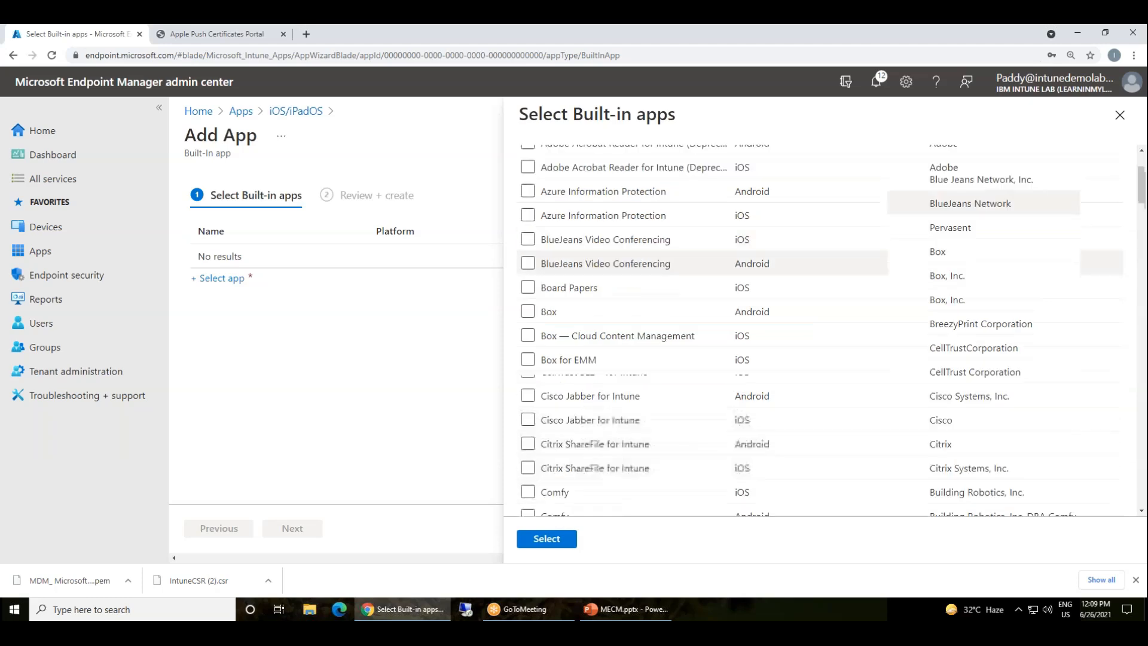
{"action": "scroll", "coordinate": [640, 434], "scroll_direction": "down", "scroll_amount": 8}
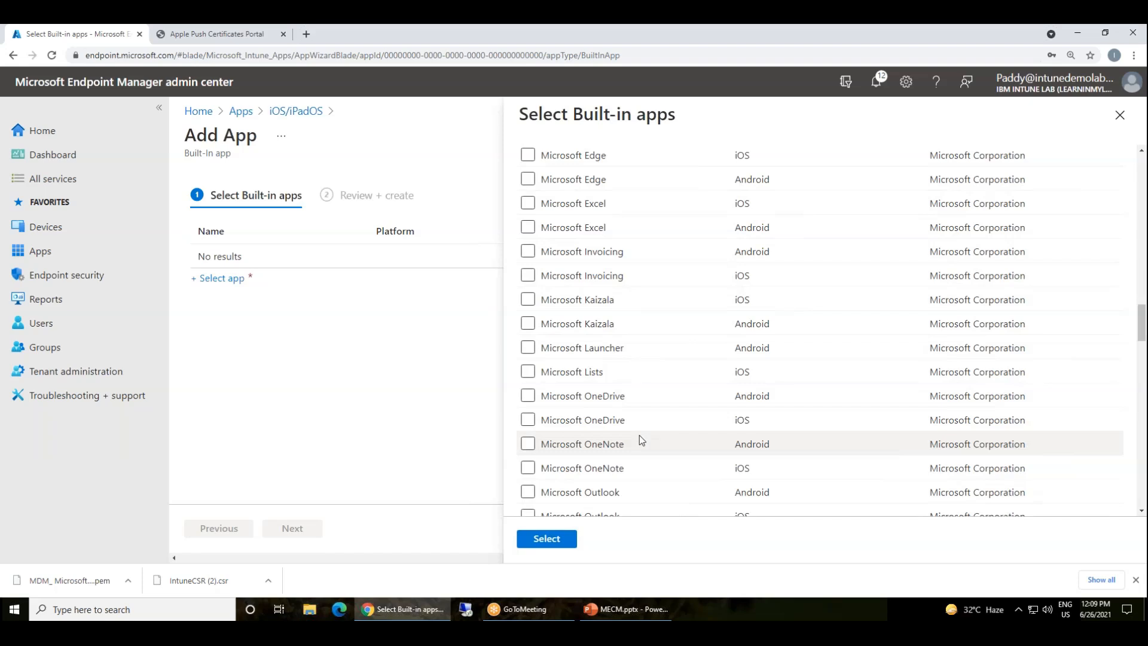
{"action": "scroll", "coordinate": [640, 435], "scroll_direction": "down", "scroll_amount": 2}
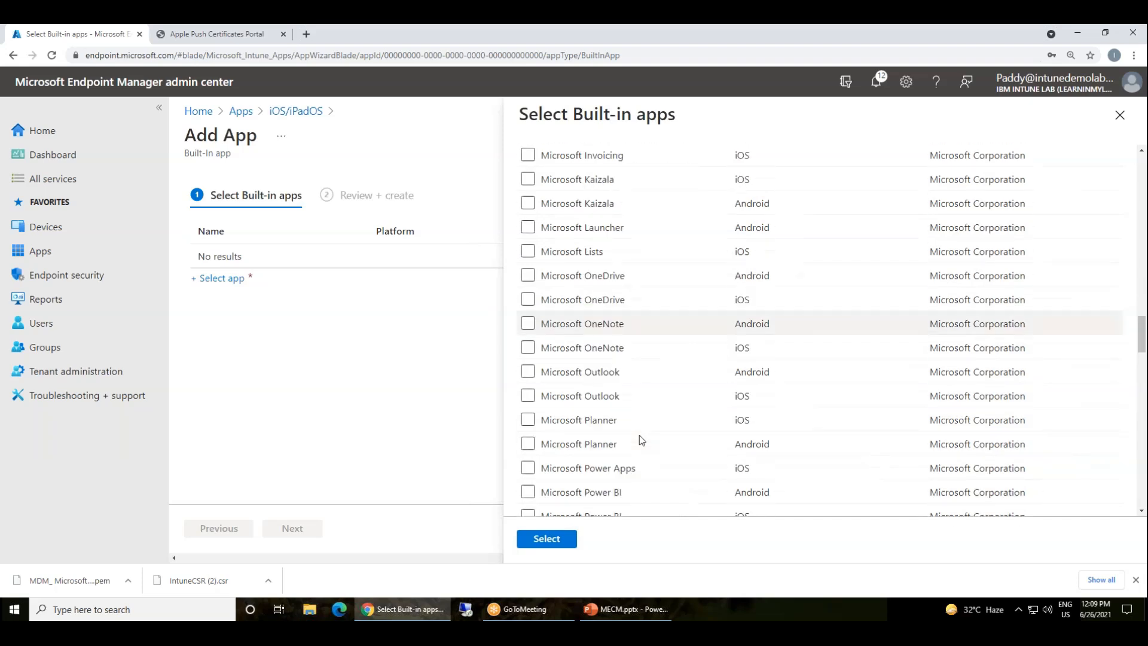
{"action": "left_click", "coordinate": [527, 397]}
{"action": "left_click", "coordinate": [527, 419]}
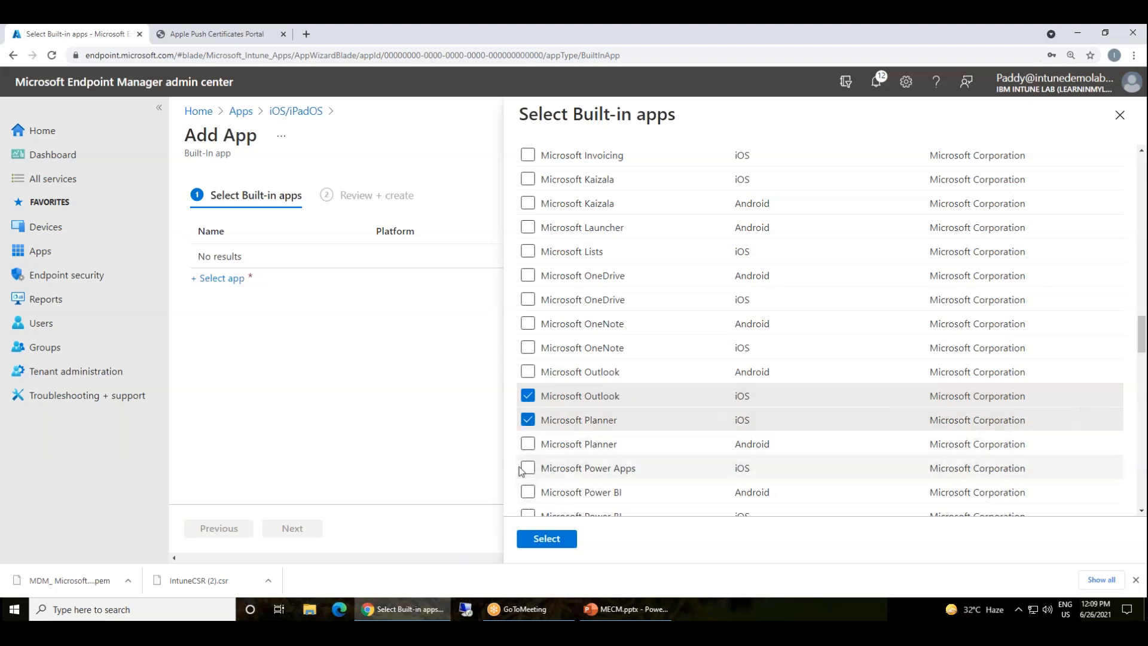
{"action": "scroll", "coordinate": [643, 454], "scroll_direction": "down", "scroll_amount": 2}
{"action": "left_click", "coordinate": [545, 539]}
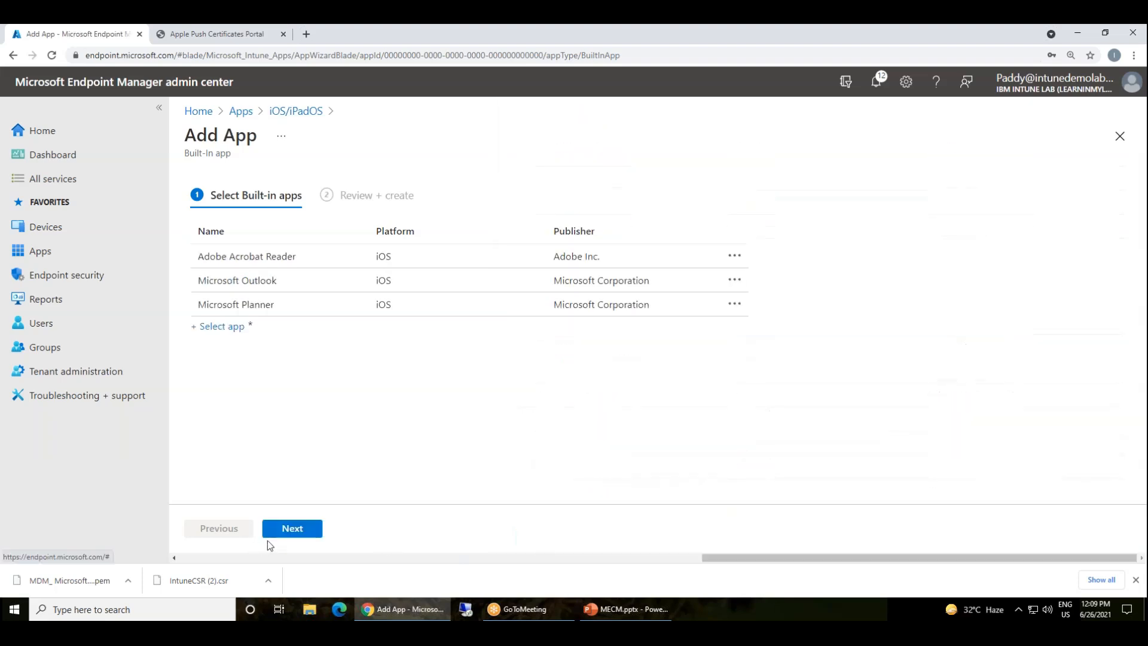
{"action": "left_click", "coordinate": [304, 529]}
{"action": "left_click", "coordinate": [303, 532]}
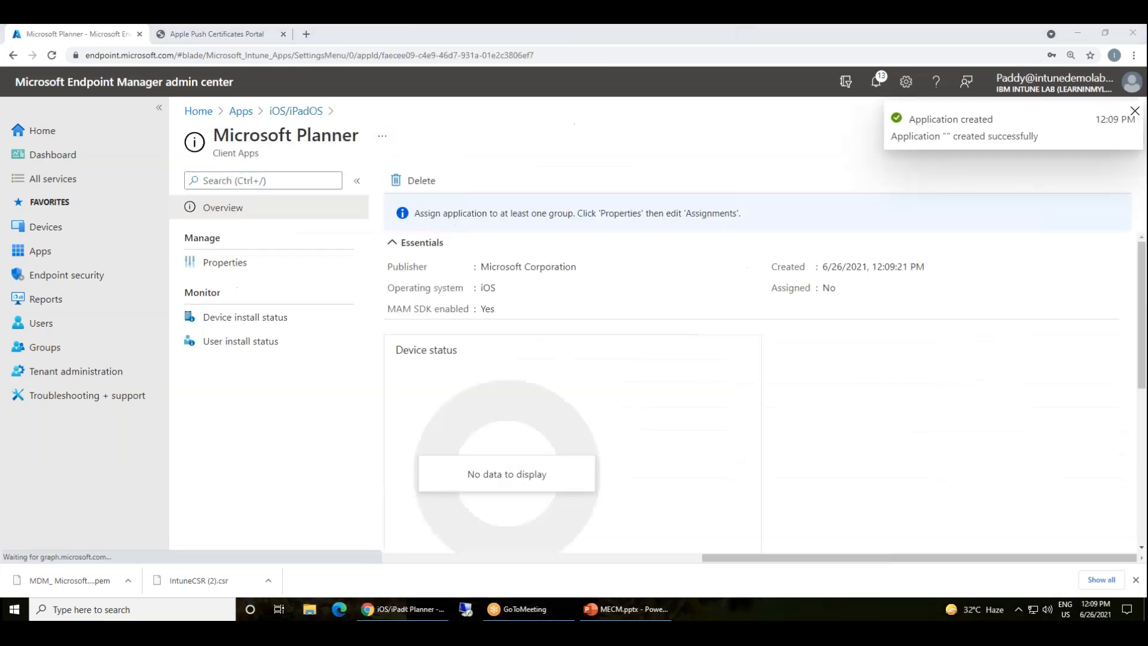
Refresh the iOS/iPadOS apps list and open Microsoft Outlook's properties
{"action": "left_click", "coordinate": [296, 111]}
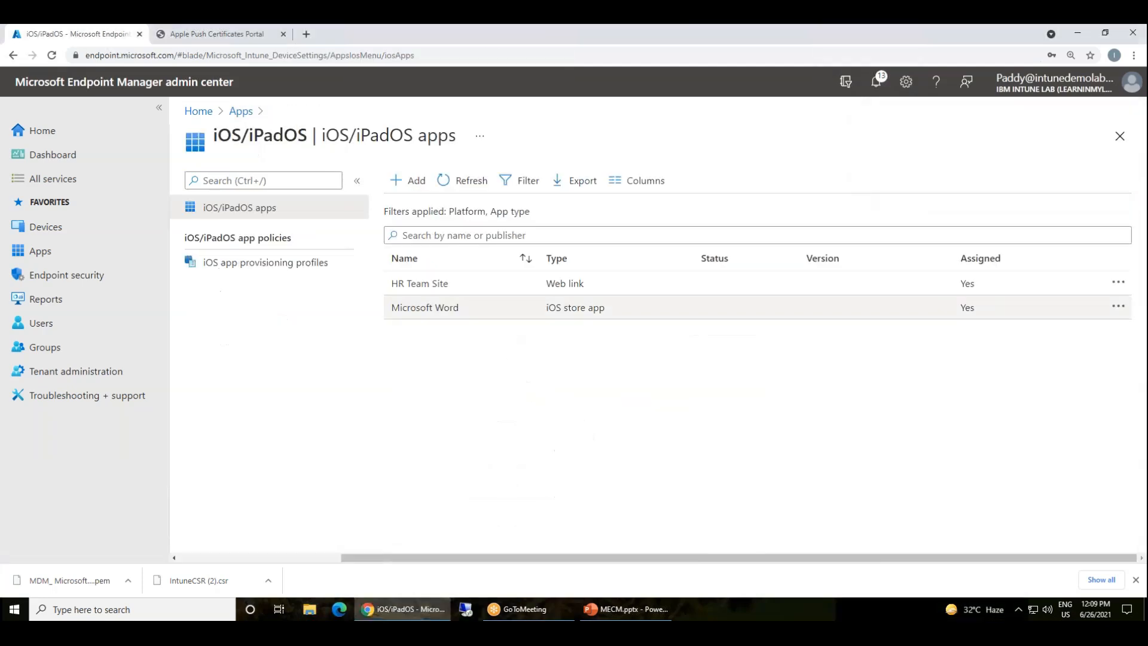
{"action": "left_click", "coordinate": [465, 180]}
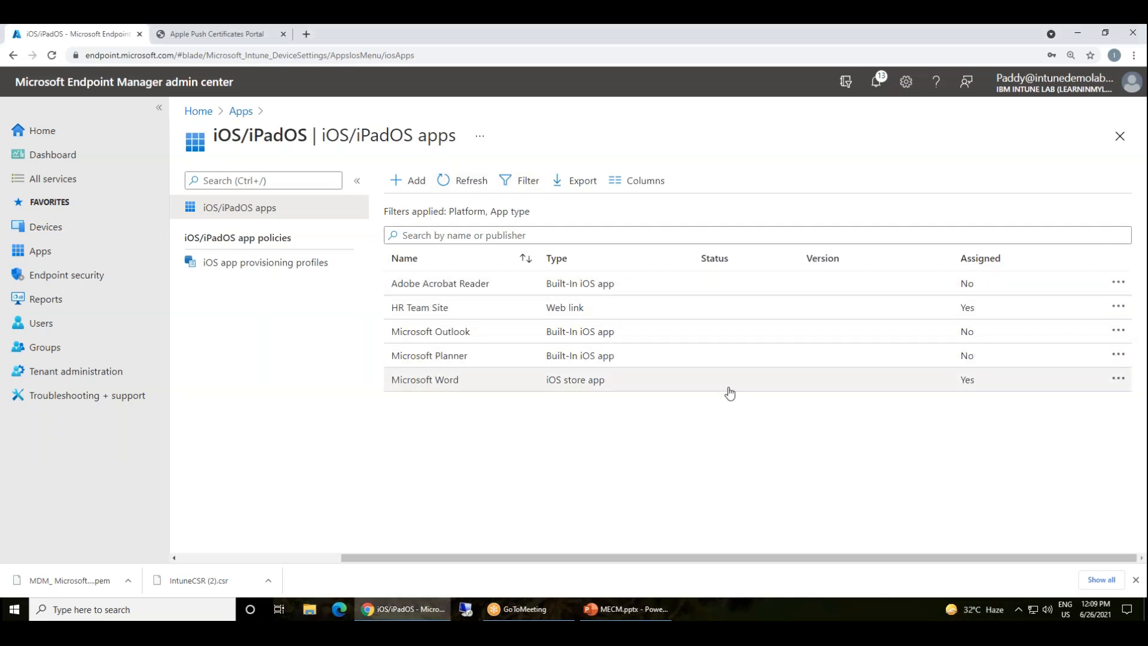
{"action": "left_click", "coordinate": [439, 333]}
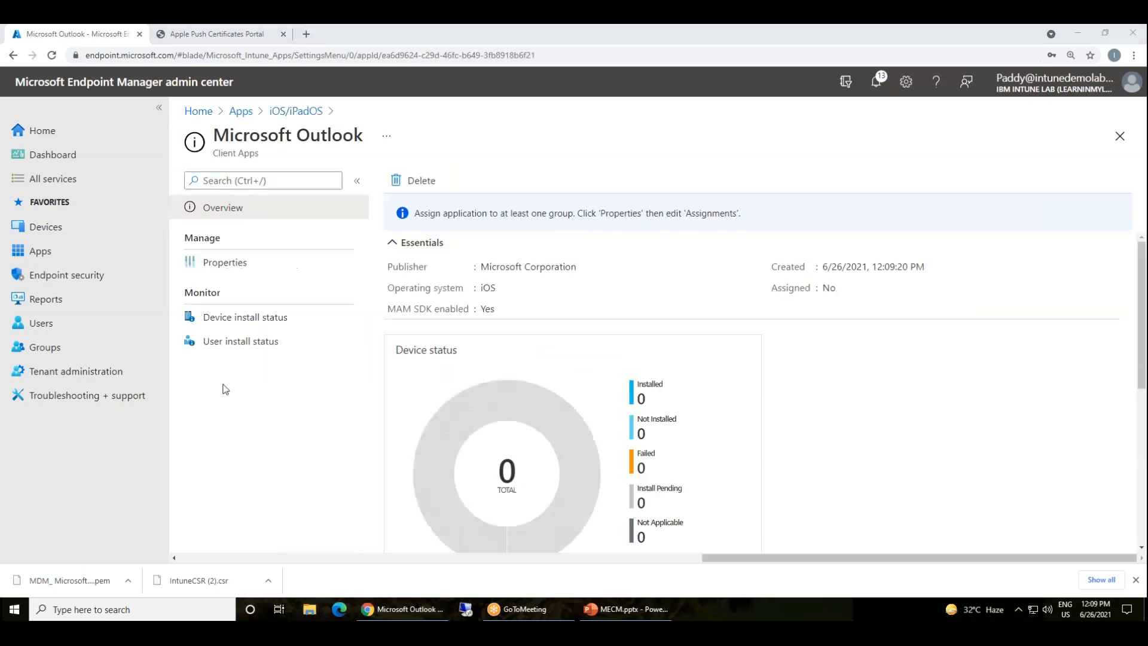
{"action": "left_click", "coordinate": [225, 262]}
{"action": "scroll", "coordinate": [647, 472], "scroll_direction": "down", "scroll_amount": 5}
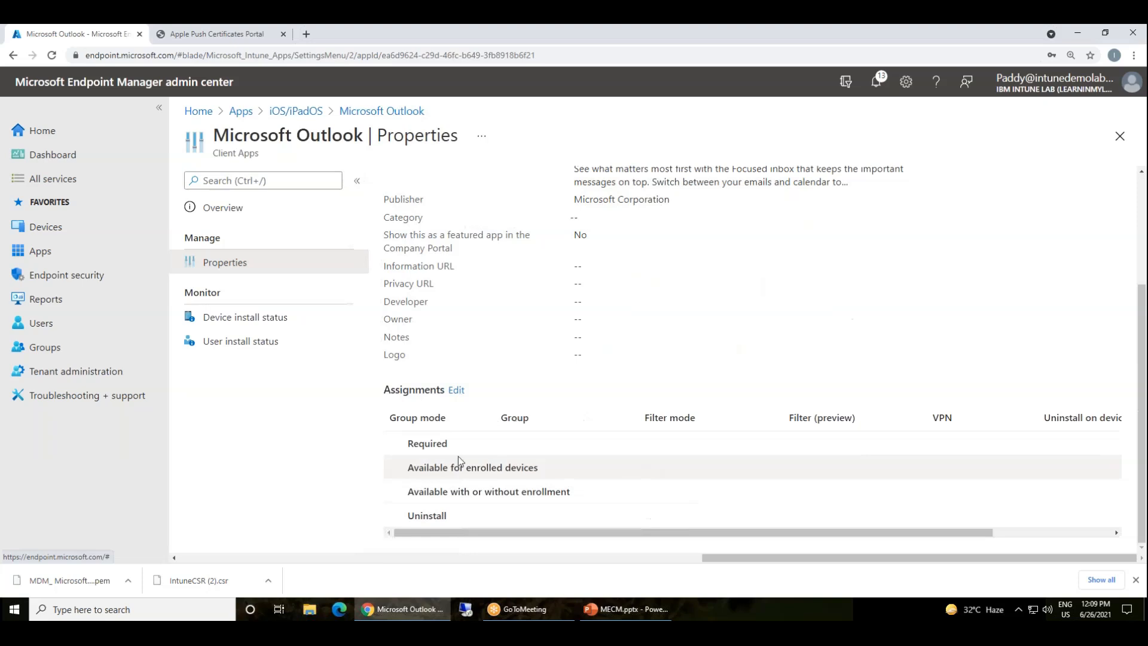
Assign Outlook to all users as Available for enrolled devices, save, and return to the apps list
{"action": "left_click", "coordinate": [457, 390]}
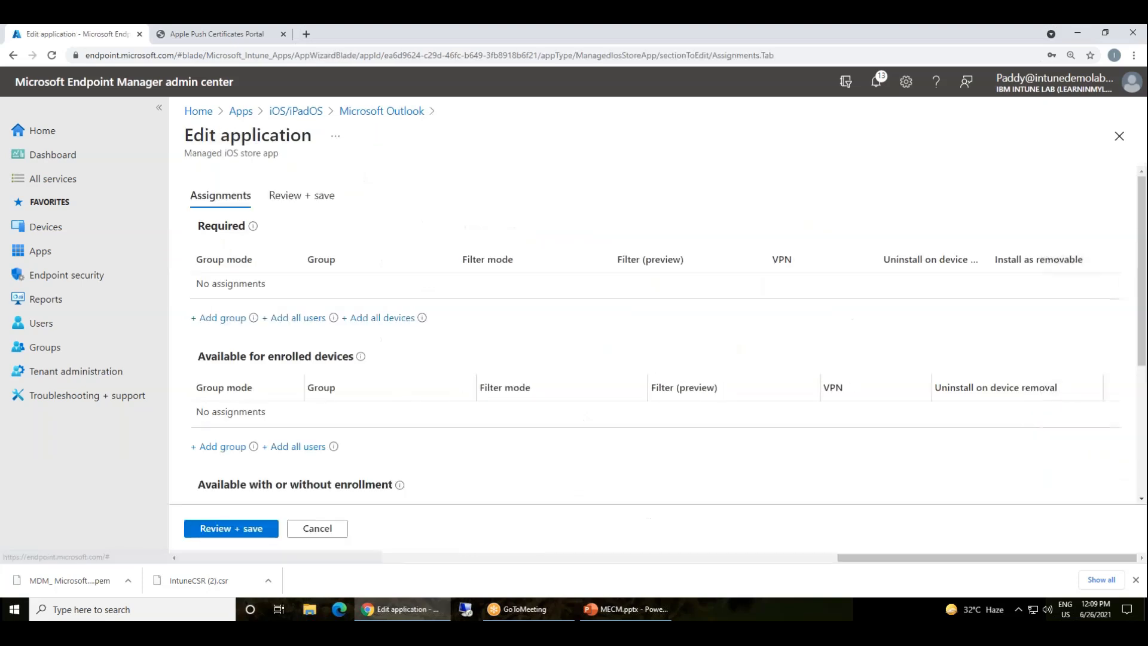
{"action": "left_click", "coordinate": [296, 446]}
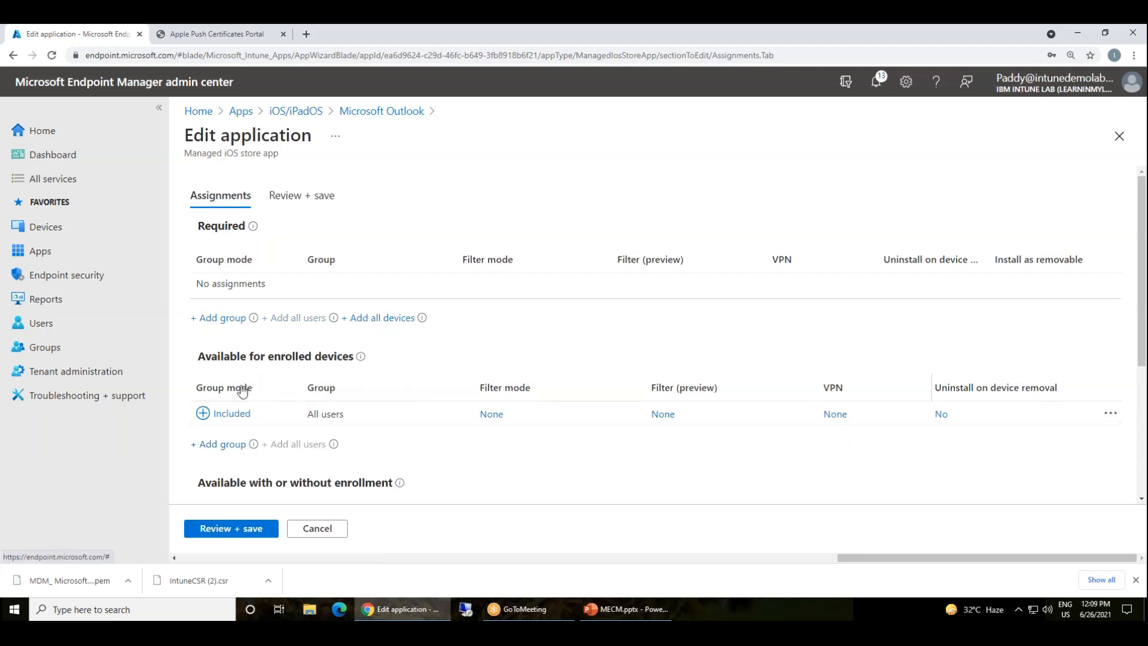
{"action": "left_click", "coordinate": [238, 529]}
{"action": "left_click", "coordinate": [236, 529]}
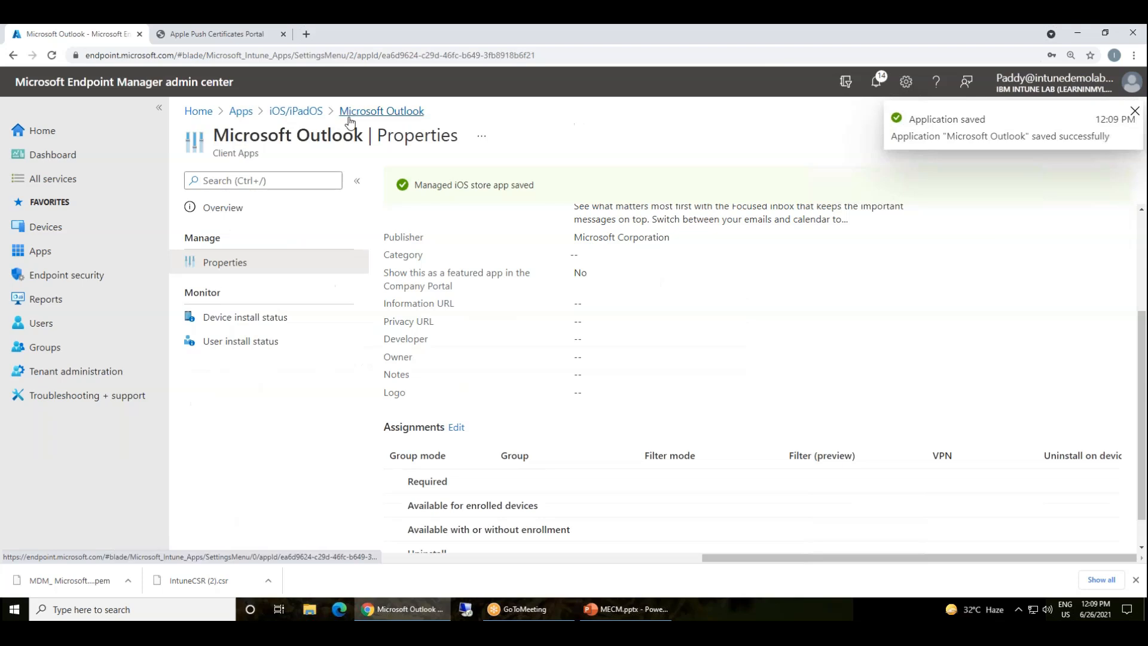
{"action": "left_click", "coordinate": [310, 112]}
Add all devices and all users under Required in Microsoft Planner's assignments and save
{"action": "left_click", "coordinate": [424, 359]}
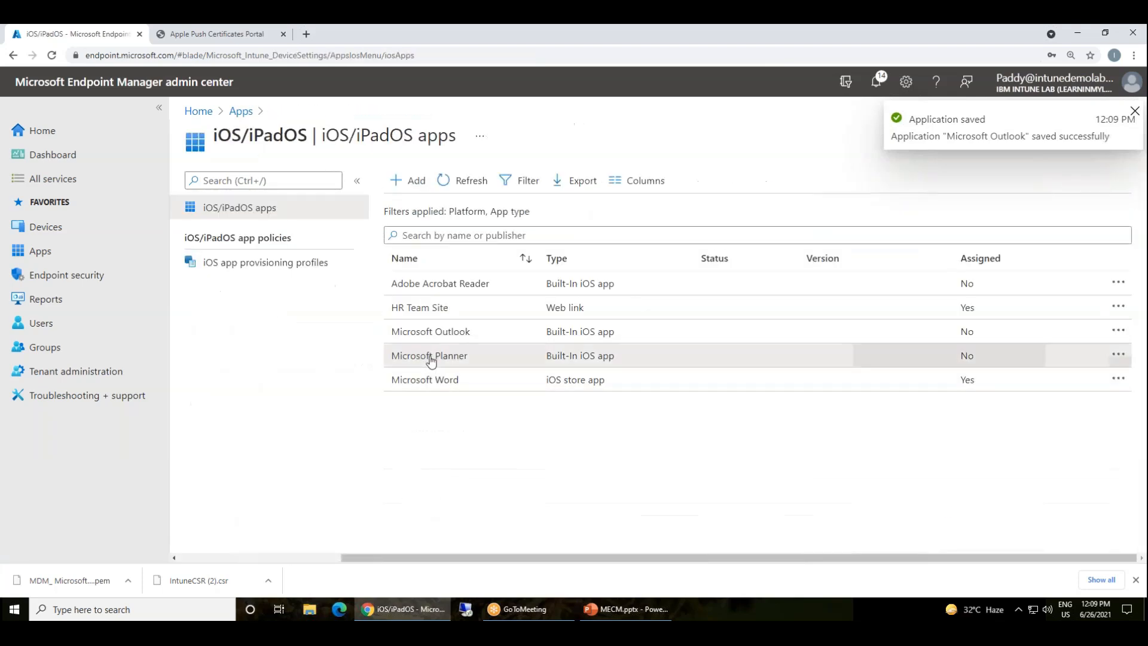
{"action": "left_click", "coordinate": [246, 263]}
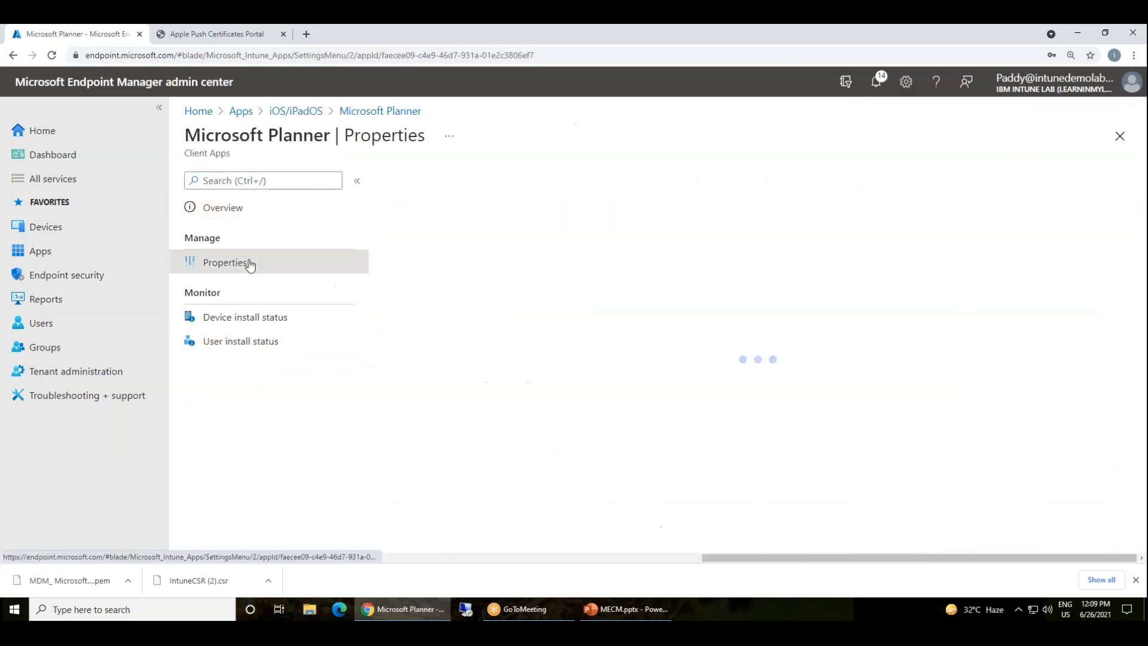
{"action": "scroll", "coordinate": [575, 473], "scroll_direction": "down", "scroll_amount": 4}
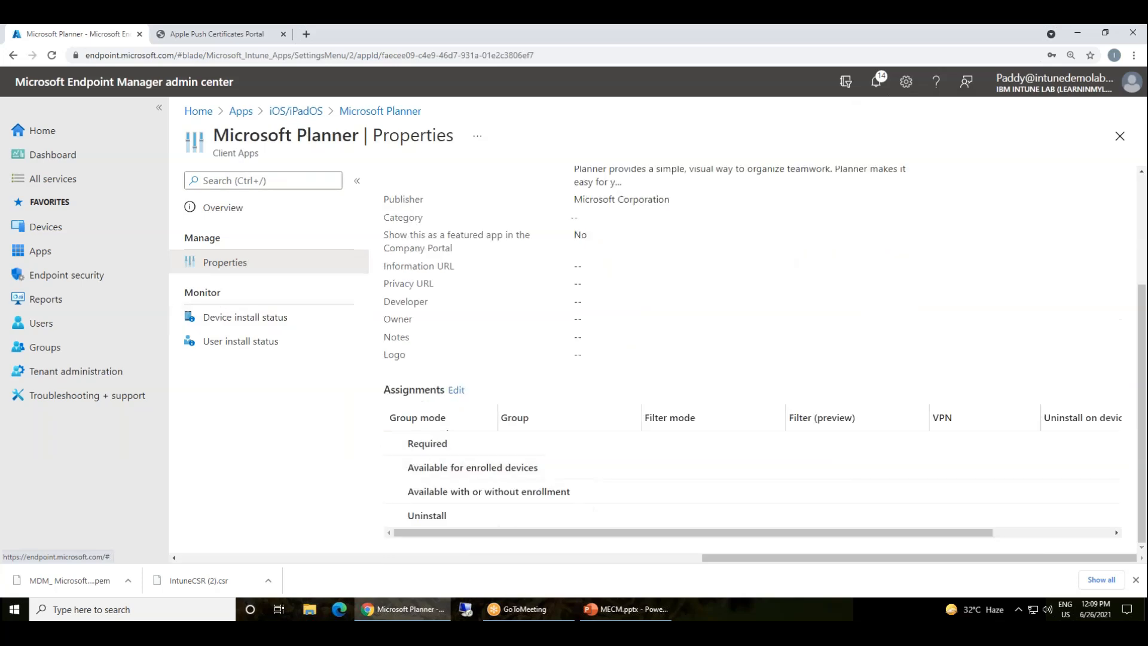
{"action": "left_click", "coordinate": [455, 390]}
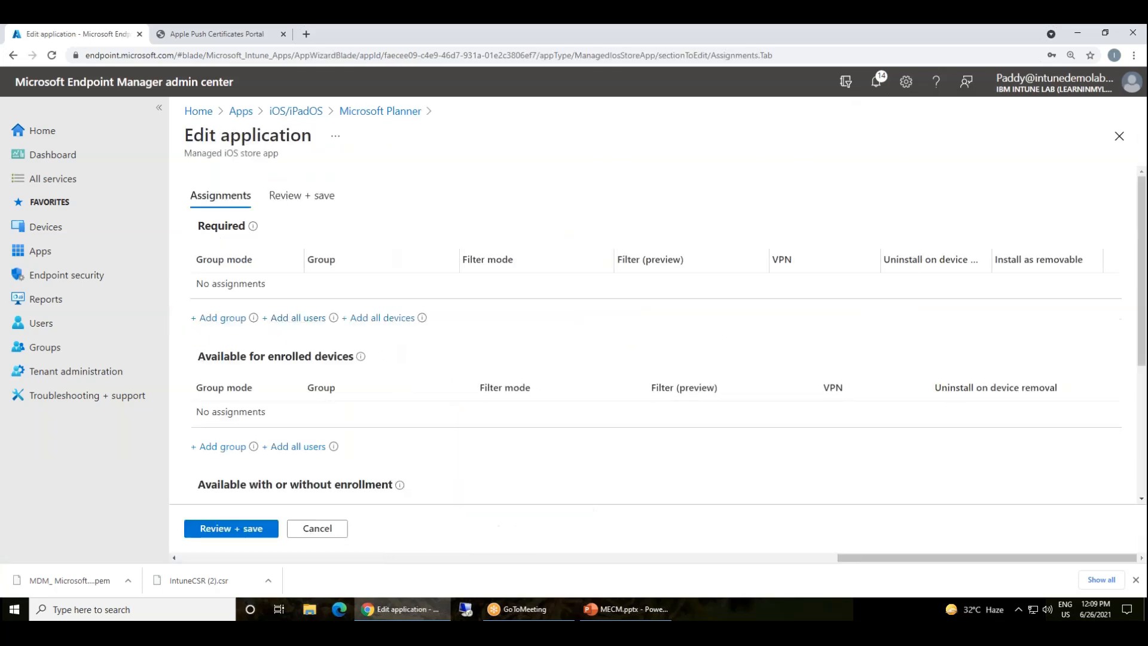
{"action": "left_click", "coordinate": [382, 317]}
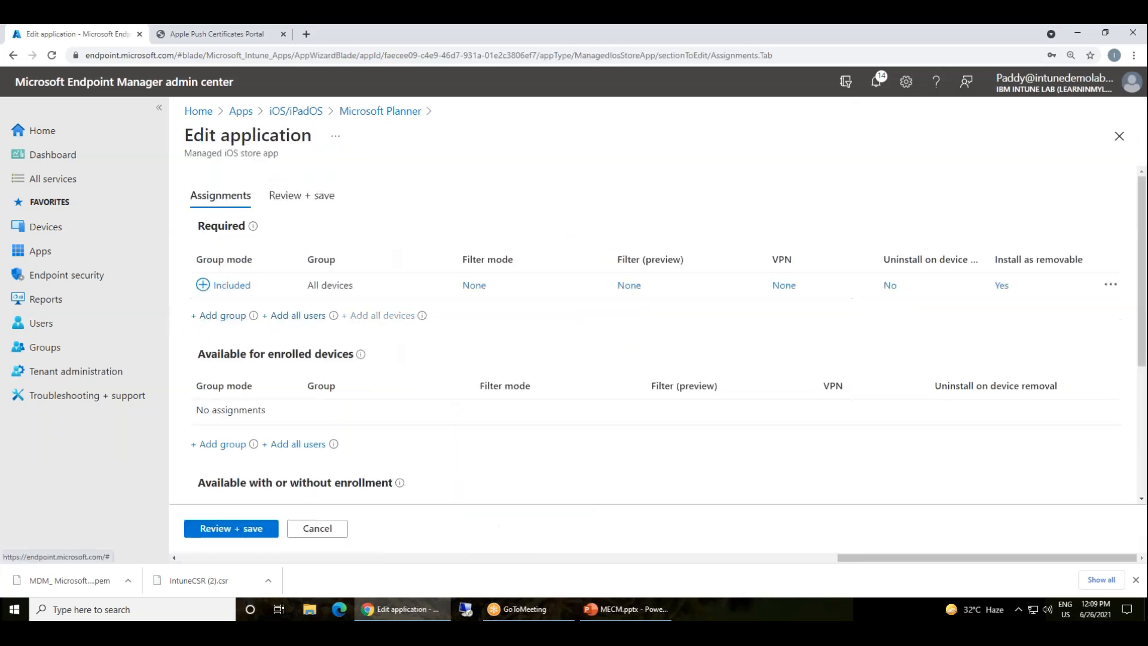
{"action": "left_click", "coordinate": [309, 317]}
{"action": "left_click", "coordinate": [231, 528]}
{"action": "left_click", "coordinate": [214, 527]}
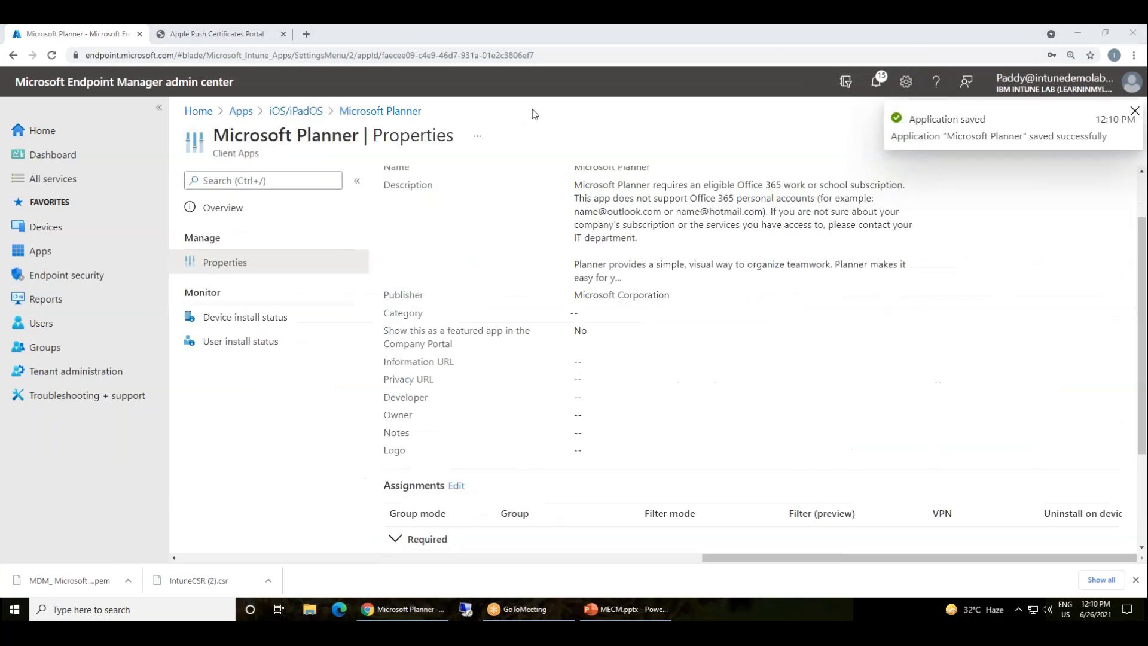
Switch to the ApowerMirror window showing the iPhone home screen
{"action": "mouse_move", "coordinate": [947, 611]}
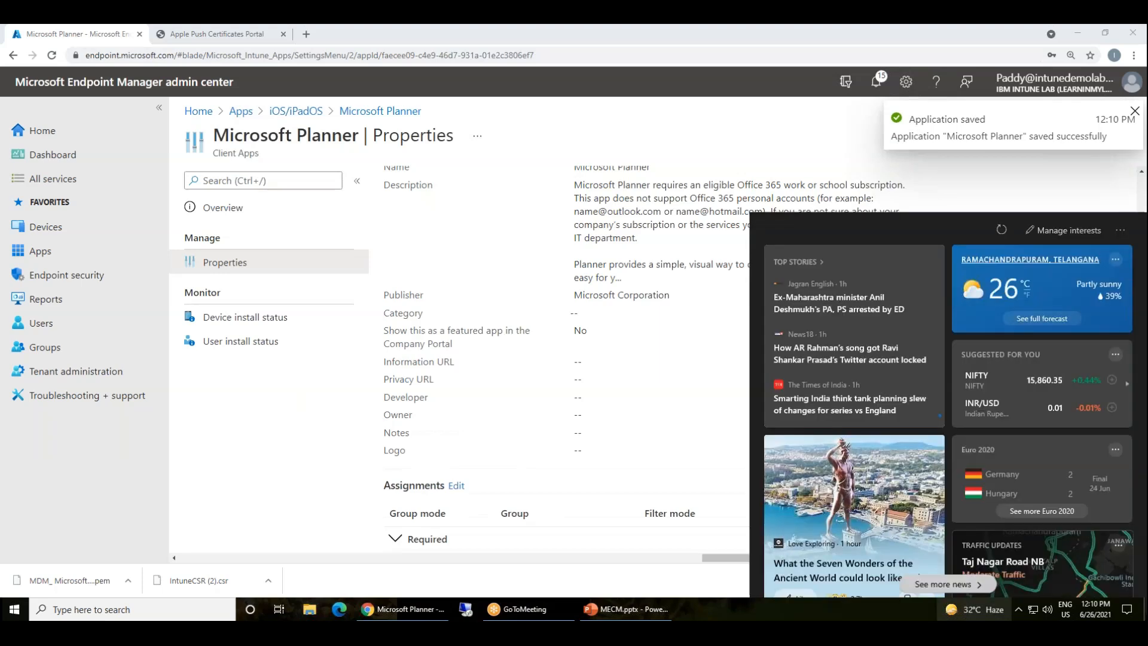